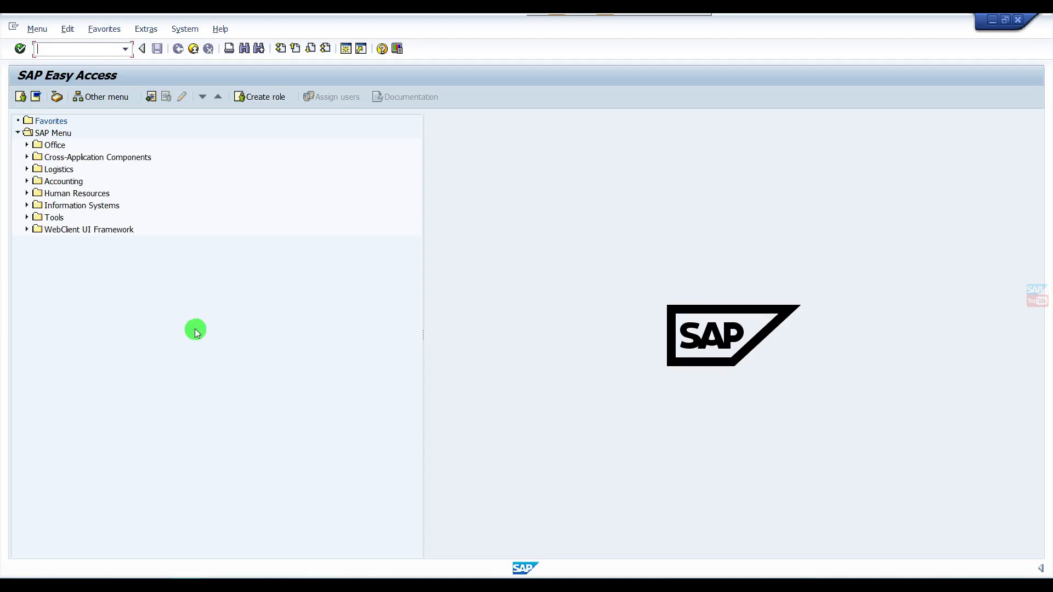
Open the User Information System and run the Users by Complex Selection Criteria report without any selection restrictions
{"action": "type", "text": "sum"}
{"action": "key", "text": "Return"}
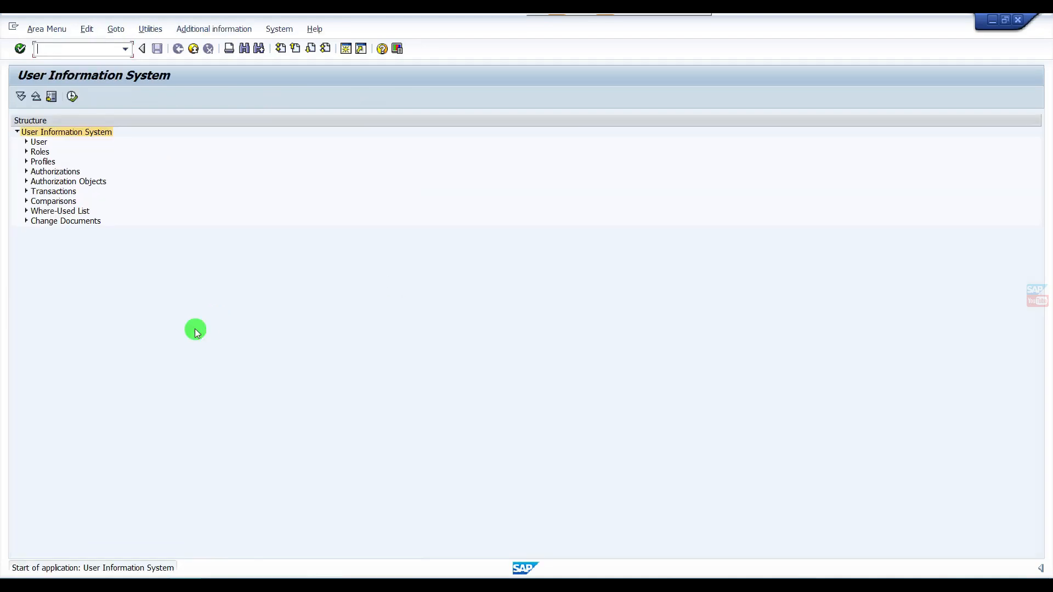
{"action": "left_click", "coordinate": [26, 142]}
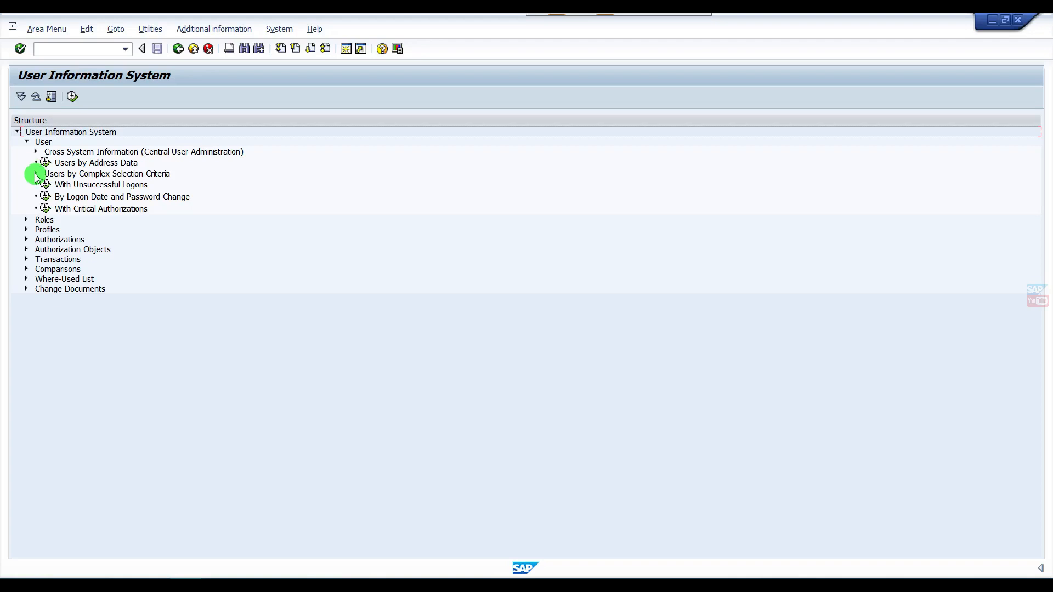
{"action": "left_click", "coordinate": [35, 174]}
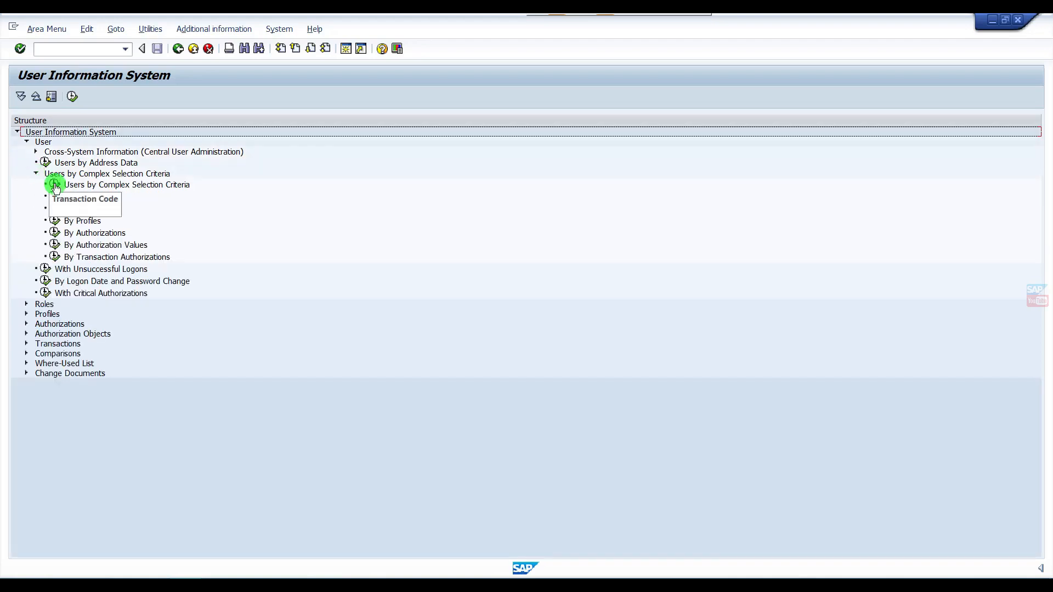
{"action": "double_click", "coordinate": [55, 184]}
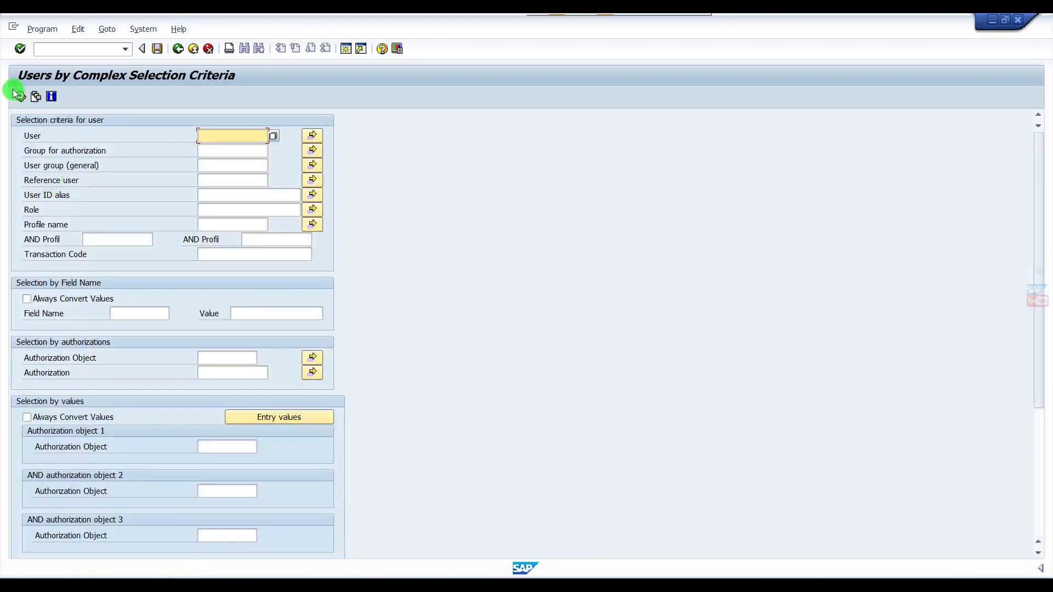
{"action": "left_click", "coordinate": [19, 96]}
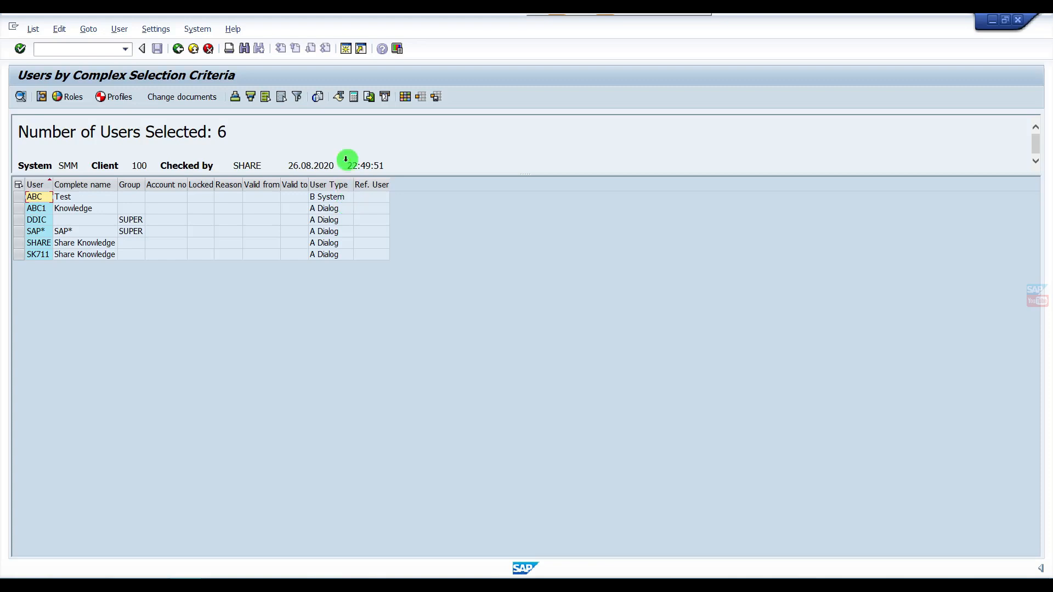
Review the columns available in the user list's layout settings without changing them, and return to SAP Easy Access
{"action": "left_click", "coordinate": [401, 101]}
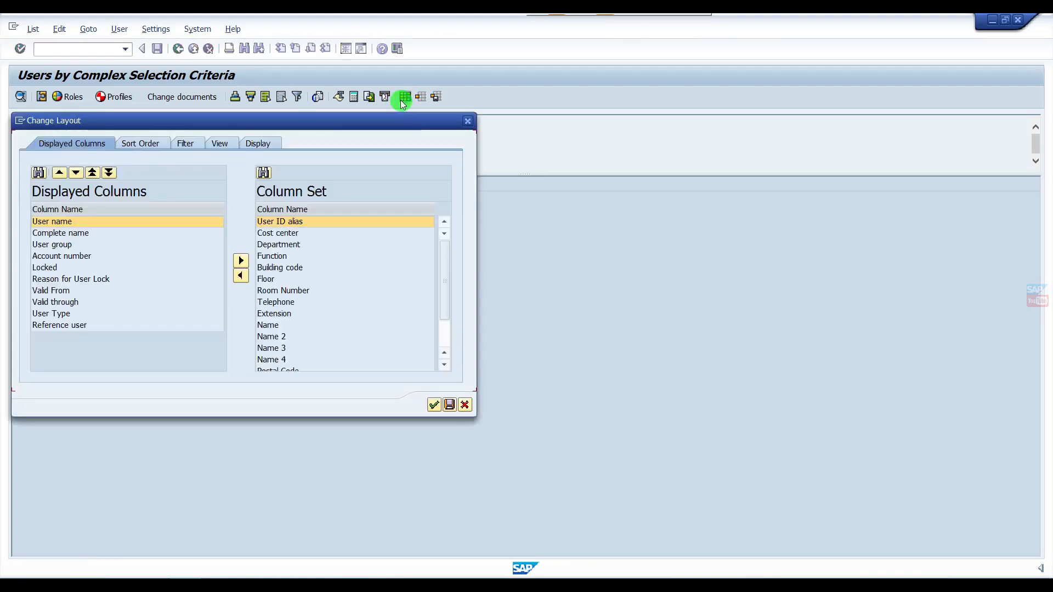
{"action": "left_click", "coordinate": [444, 364]}
{"action": "left_click", "coordinate": [444, 366]}
{"action": "left_click", "coordinate": [444, 366]}
{"action": "left_click", "coordinate": [445, 366]}
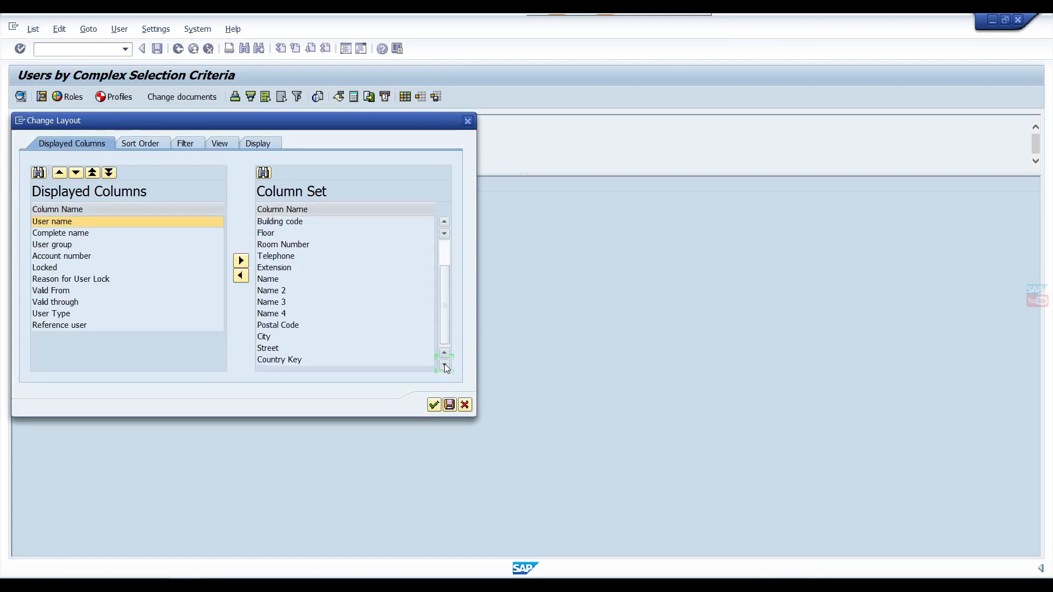
{"action": "left_click", "coordinate": [465, 405]}
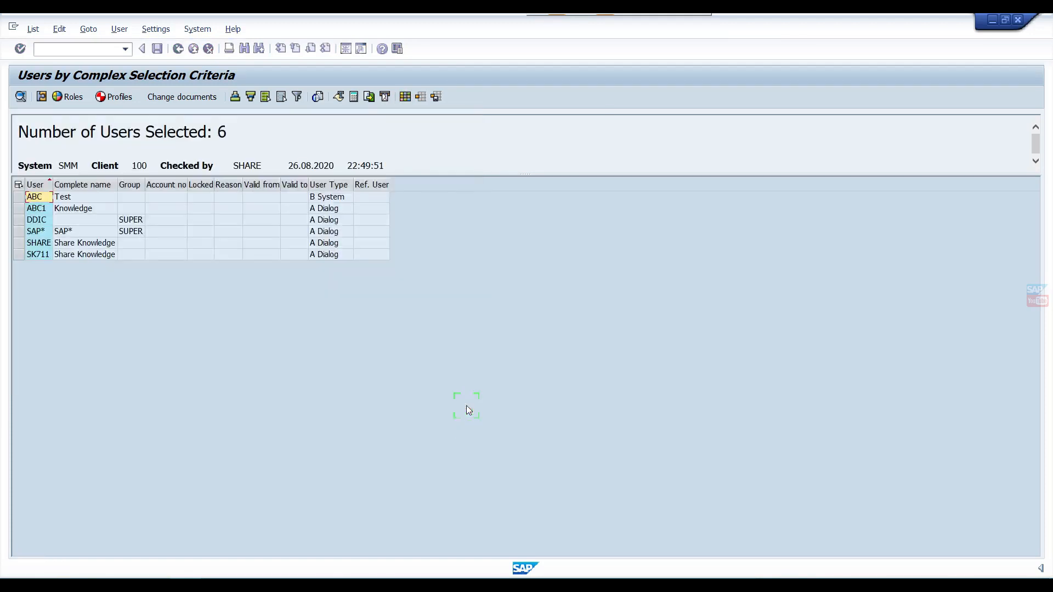
{"action": "left_click", "coordinate": [194, 50]}
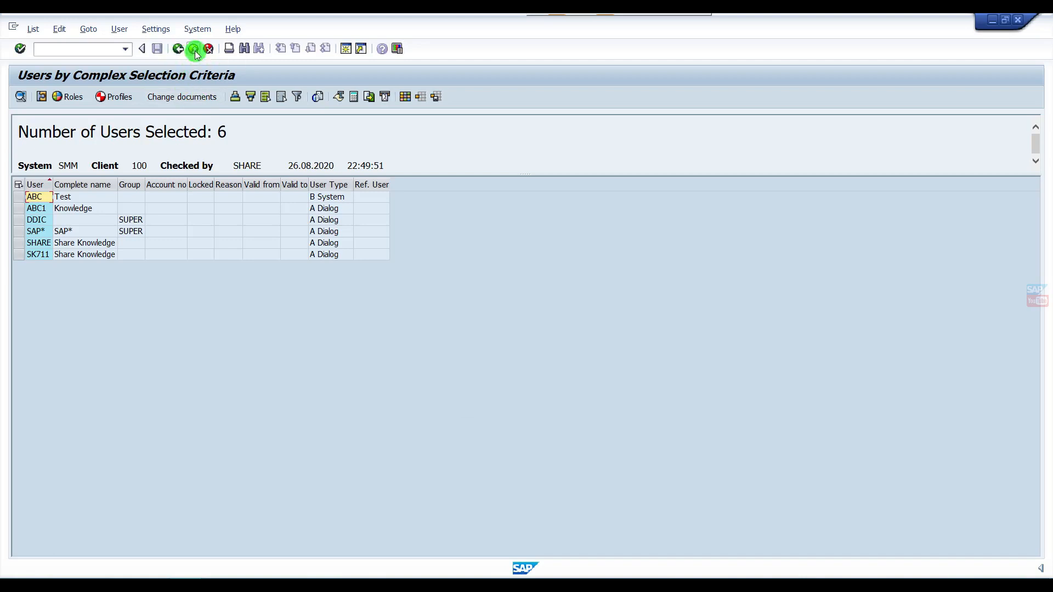
{"action": "left_click", "coordinate": [195, 49]}
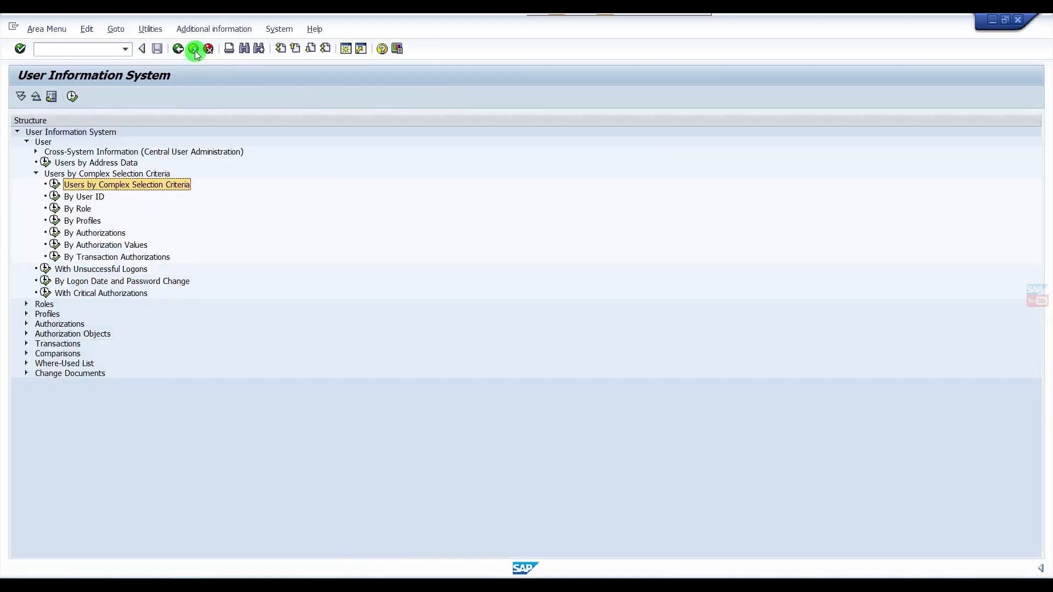
{"action": "left_click", "coordinate": [195, 49]}
Display all entries of table ADR6 in the SE16 Data Browser, and return to SAP Easy Access
{"action": "type", "text": "se16"}
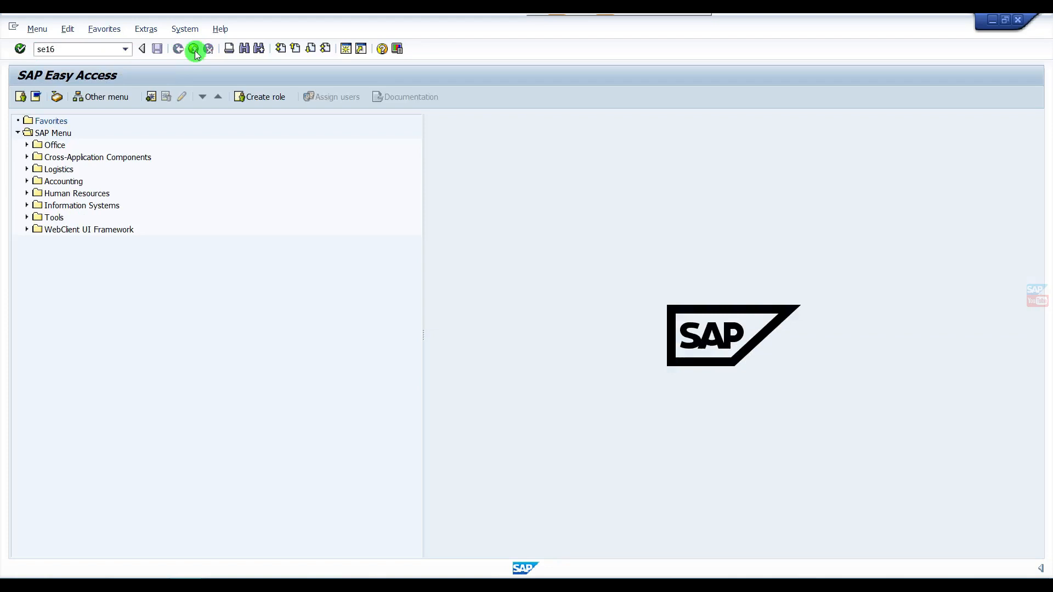
{"action": "key", "text": "Return"}
{"action": "type", "text": "adr6"}
{"action": "key", "text": "Return"}
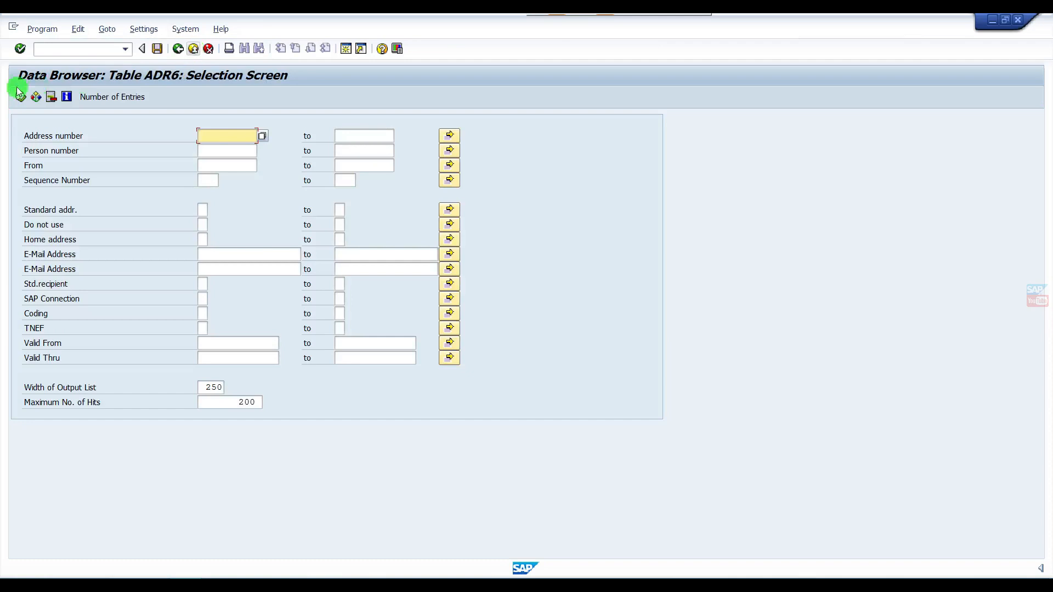
{"action": "left_click", "coordinate": [20, 98]}
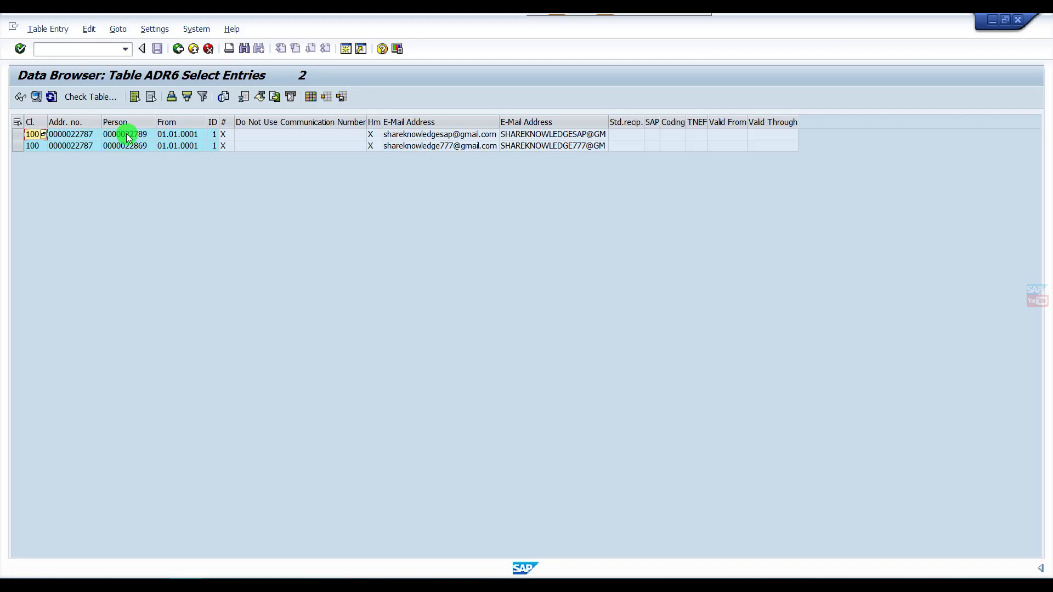
{"action": "left_click", "coordinate": [180, 49]}
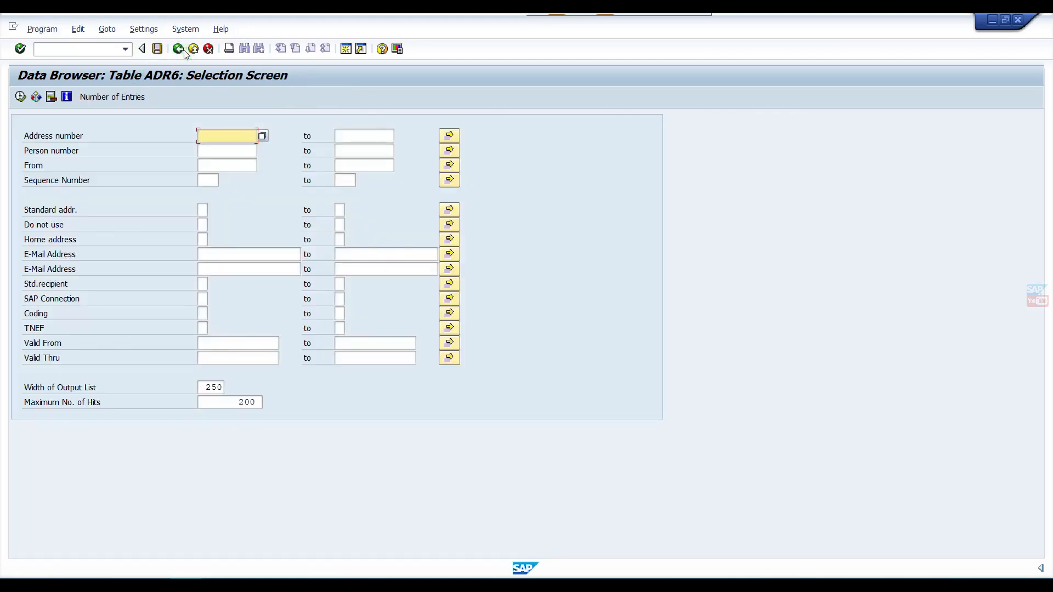
{"action": "left_click", "coordinate": [185, 51]}
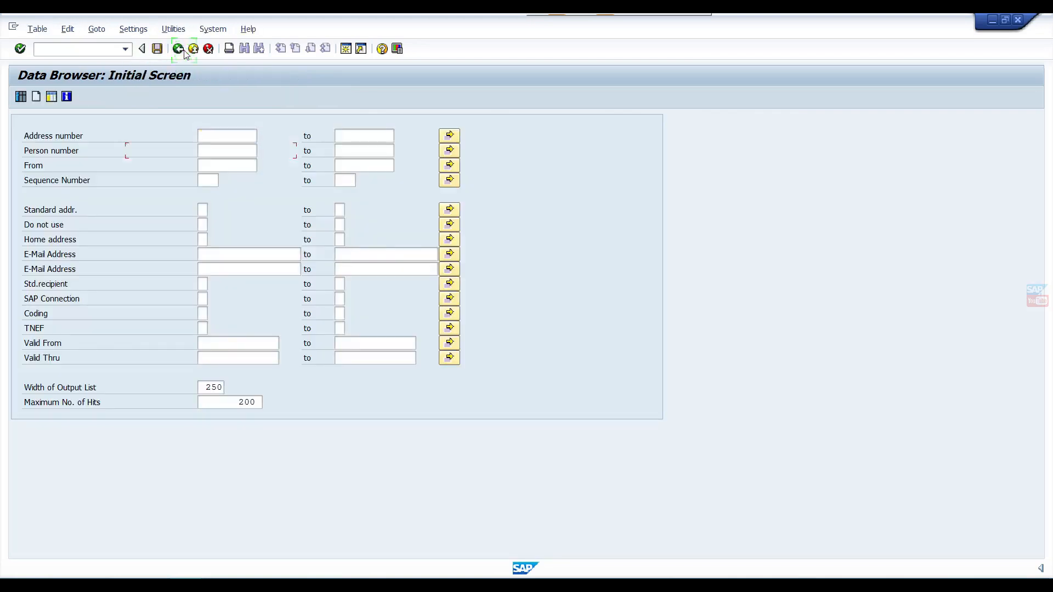
{"action": "left_click", "coordinate": [185, 51]}
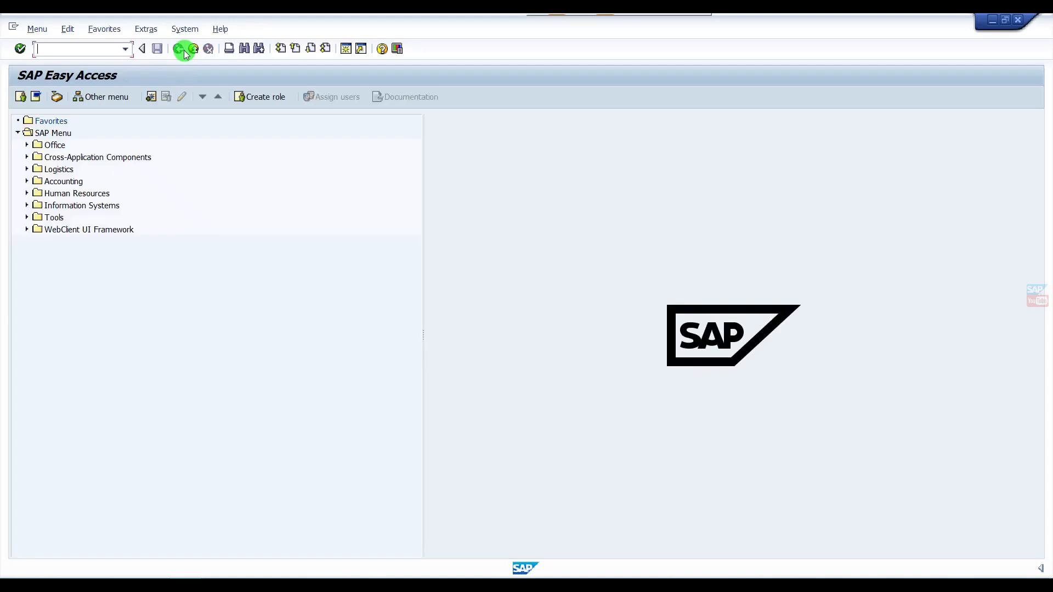
Open the QuickViewer and start creating a QuickView named ZEMAIL
{"action": "type", "text": "sq01"}
{"action": "key", "text": "Return"}
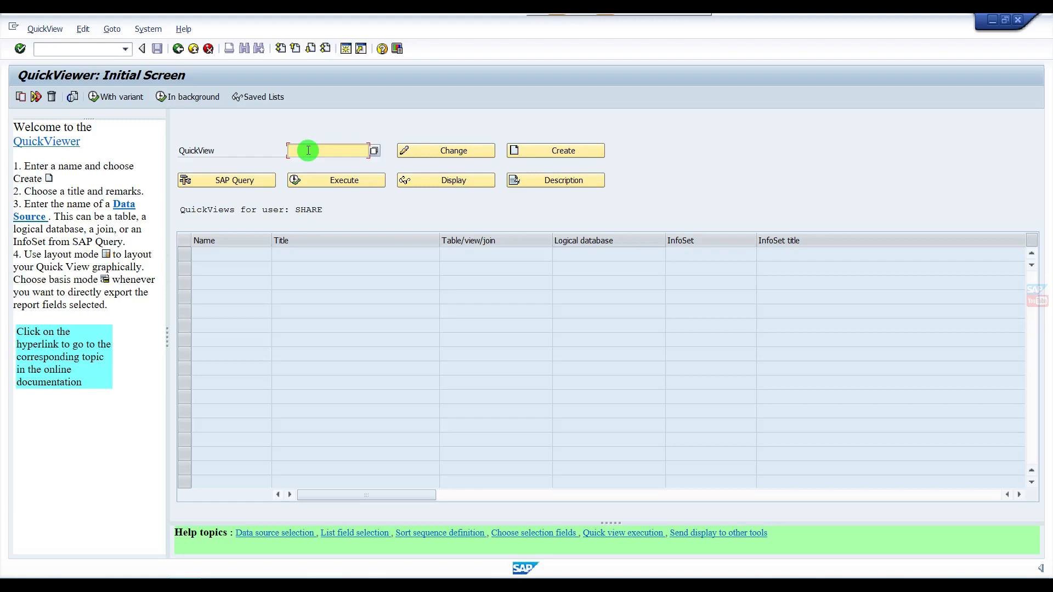
{"action": "type", "text": "email"}
{"action": "type", "text": "z"}
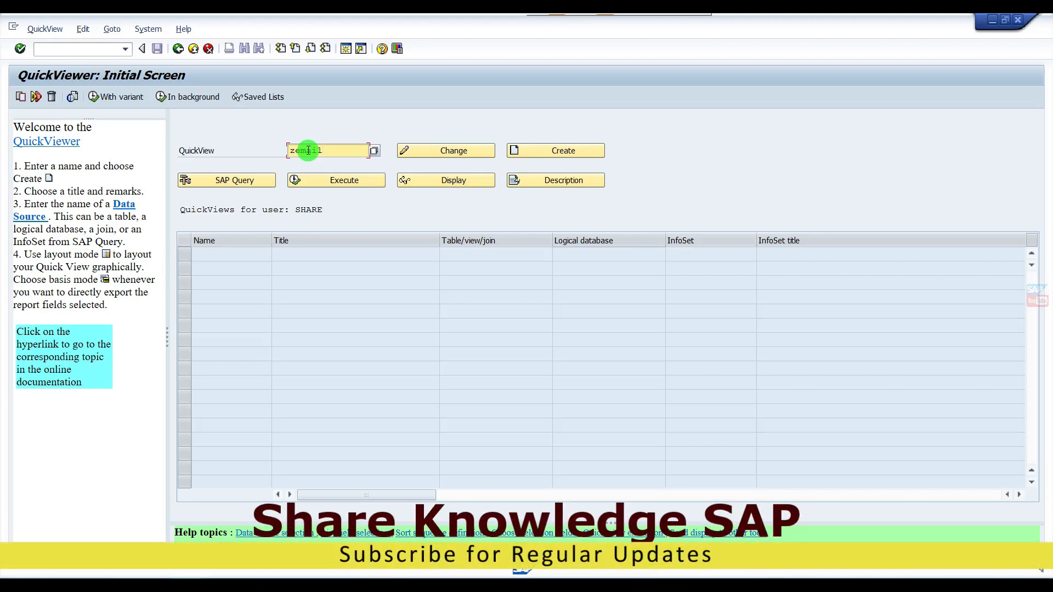
{"action": "left_click", "coordinate": [528, 152]}
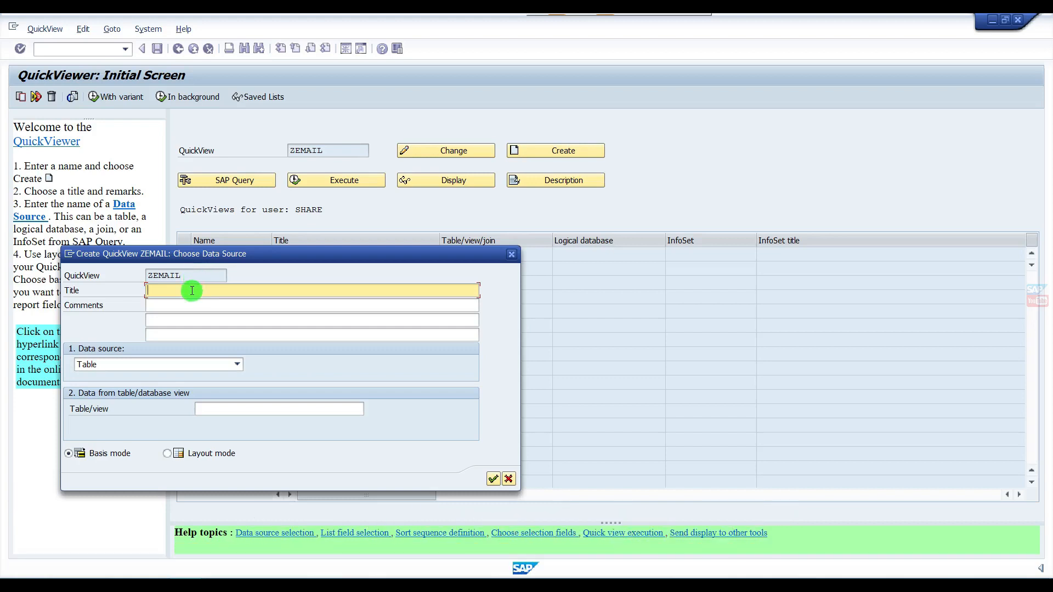
Title the QuickView "User Name with Email Address in Single Report" and enter the comment "Email Program"
{"action": "type", "text": "User Name with Email Address in "}
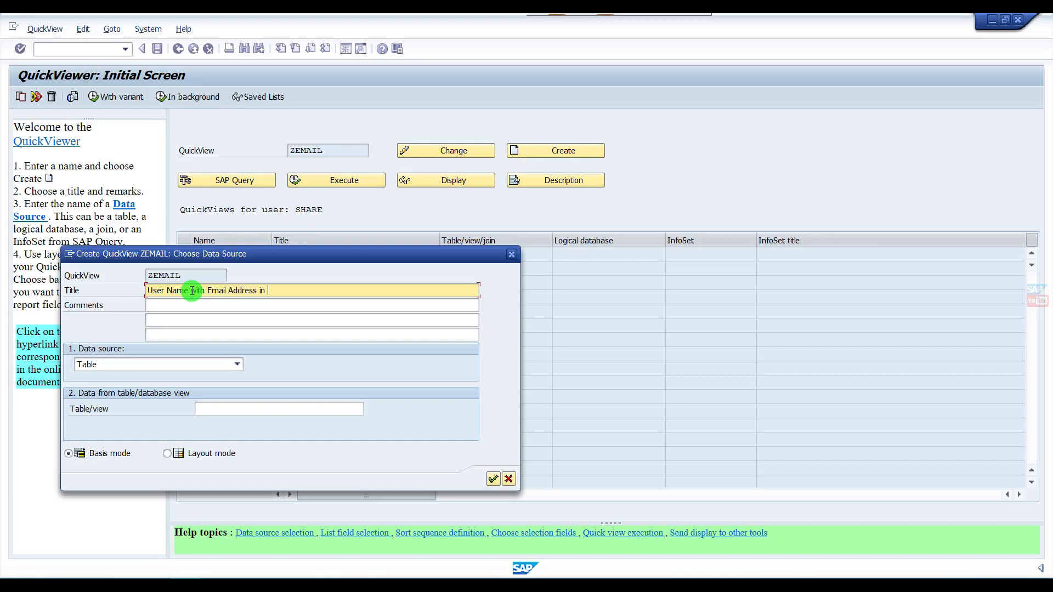
{"action": "type", "text": "Single Report"}
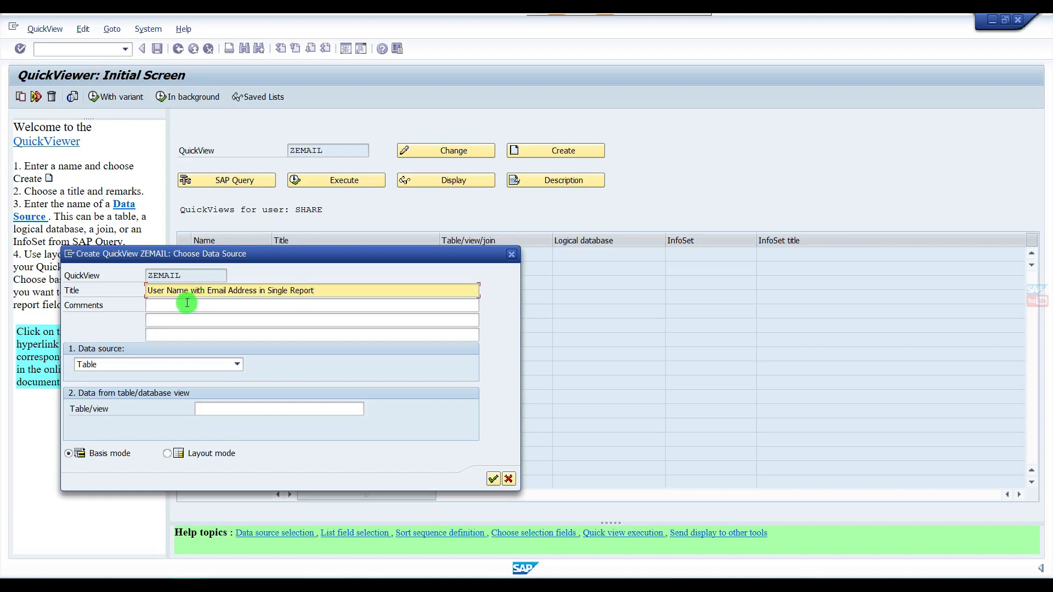
{"action": "left_click", "coordinate": [187, 303]}
{"action": "left_click", "coordinate": [187, 303]}
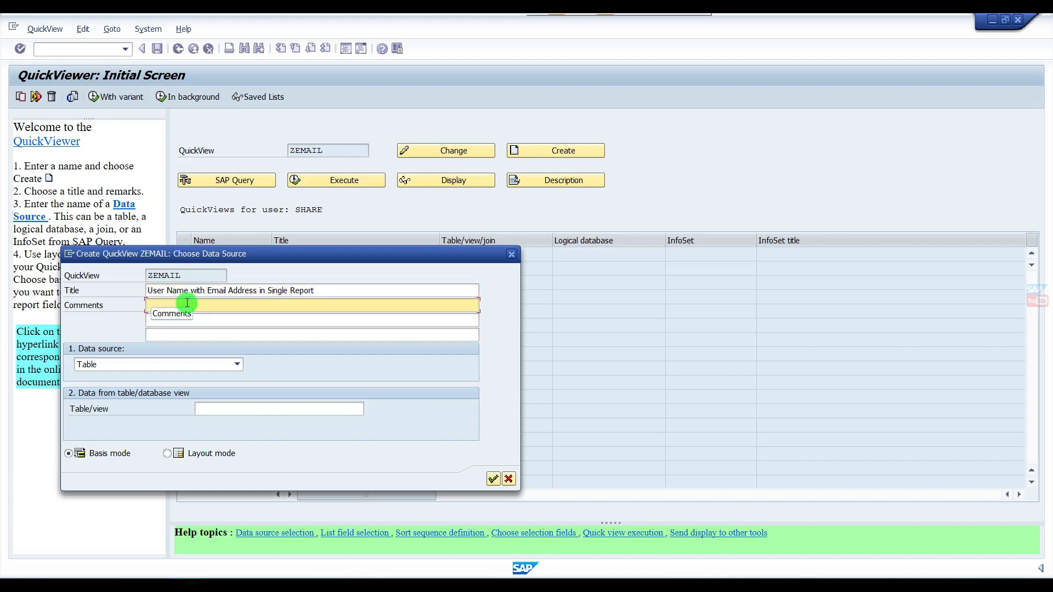
{"action": "type", "text": "Email Program"}
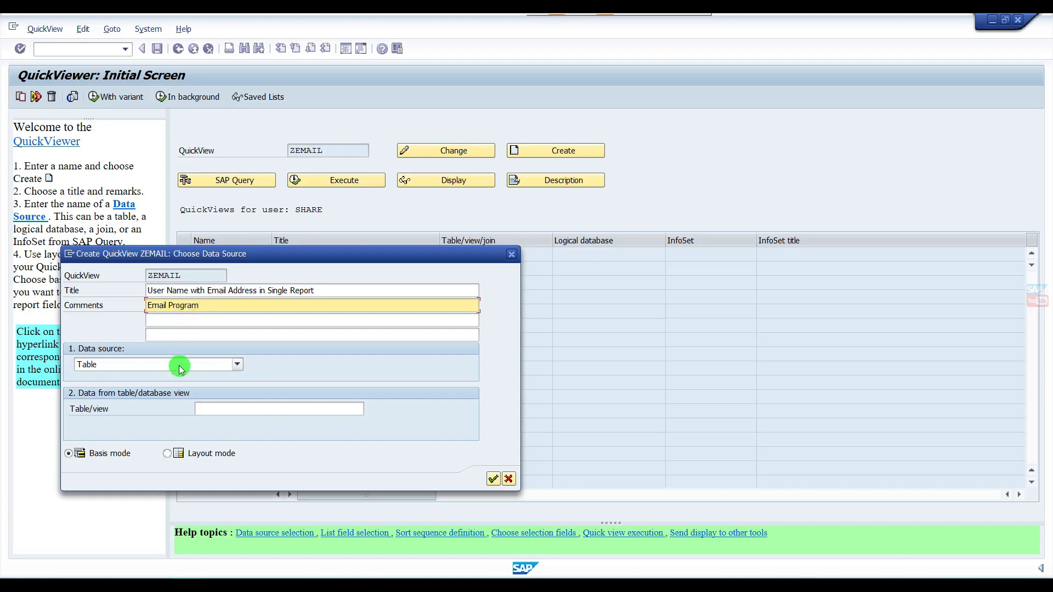
Set the QuickView's data source to Table join and confirm the creation settings
{"action": "left_click", "coordinate": [199, 366]}
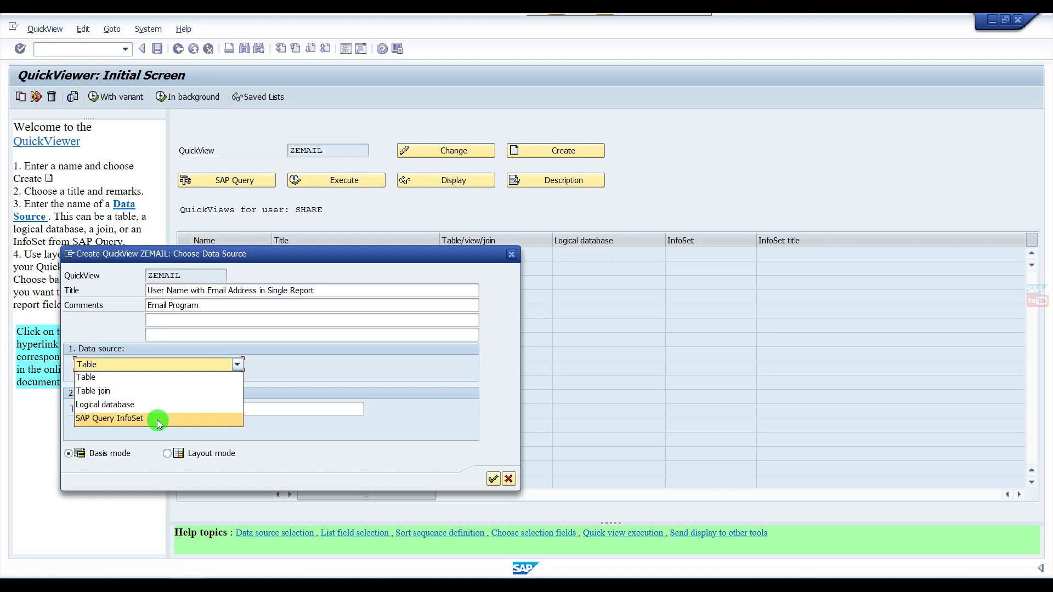
{"action": "left_click", "coordinate": [117, 394]}
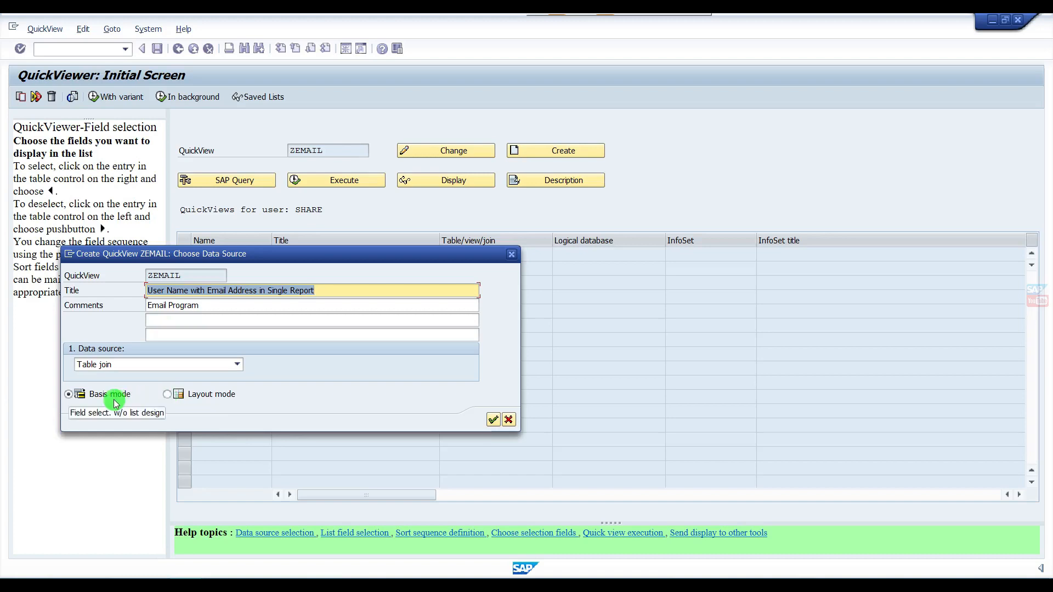
{"action": "left_click", "coordinate": [491, 421]}
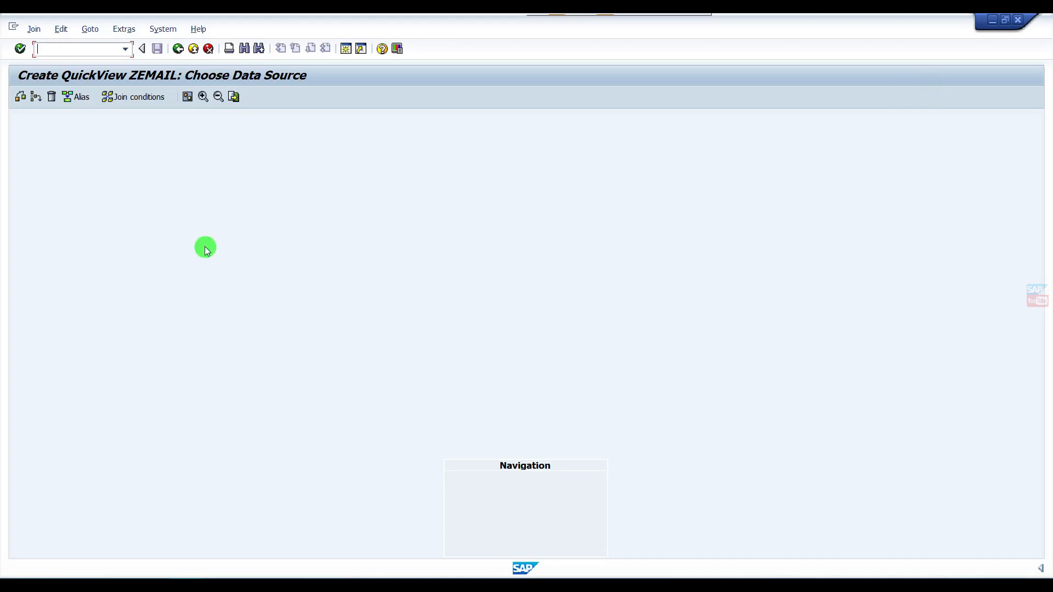
{"action": "left_click", "coordinate": [32, 31]}
{"action": "left_click", "coordinate": [71, 30]}
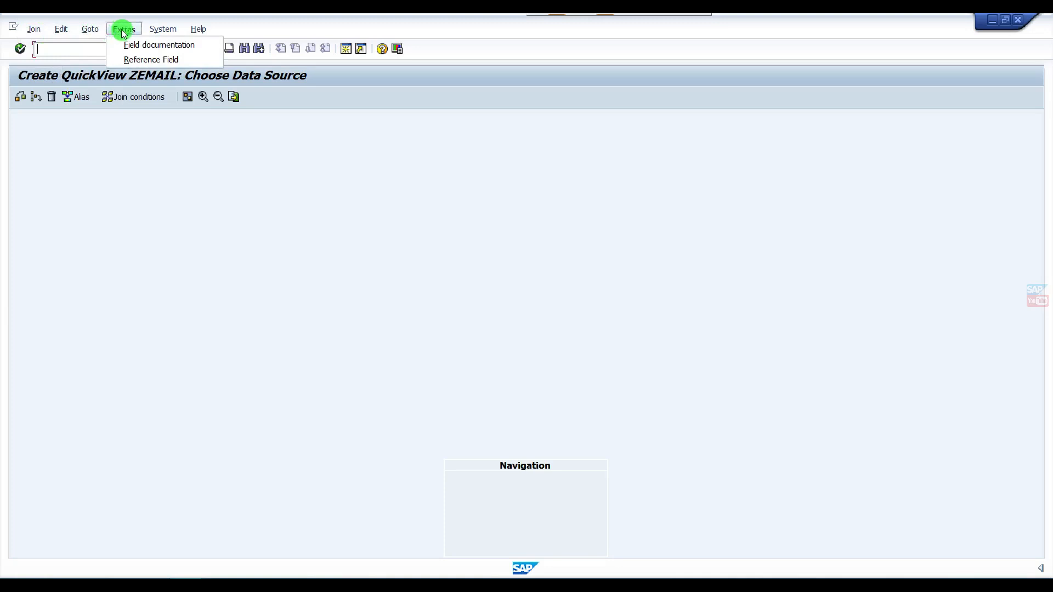
{"action": "mouse_move", "coordinate": [160, 28]}
{"action": "left_click", "coordinate": [75, 397]}
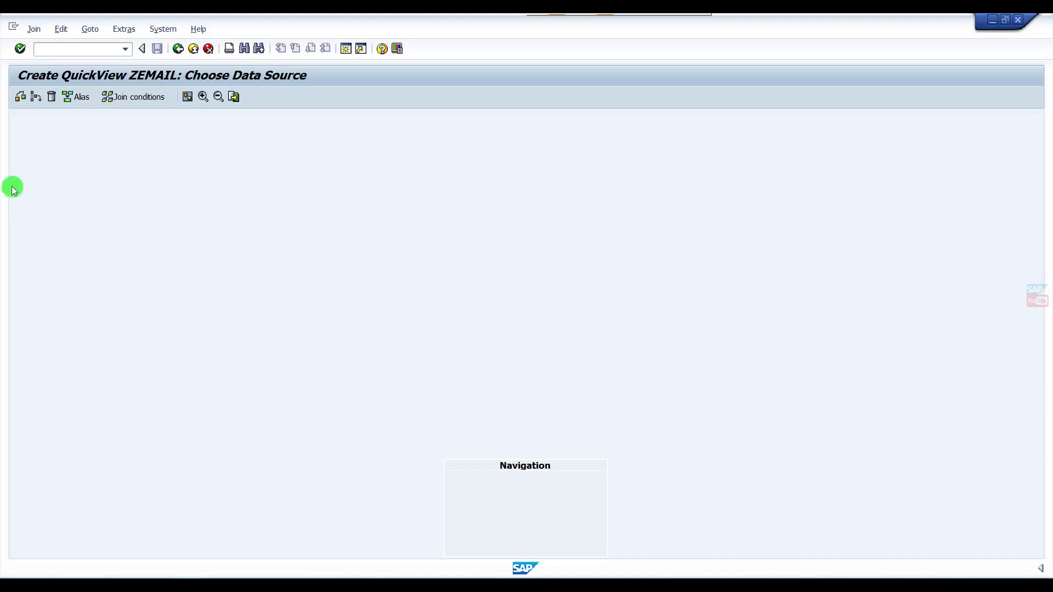
Add table ADR6 to the join and enlarge its box to show the full field list
{"action": "left_click", "coordinate": [35, 98]}
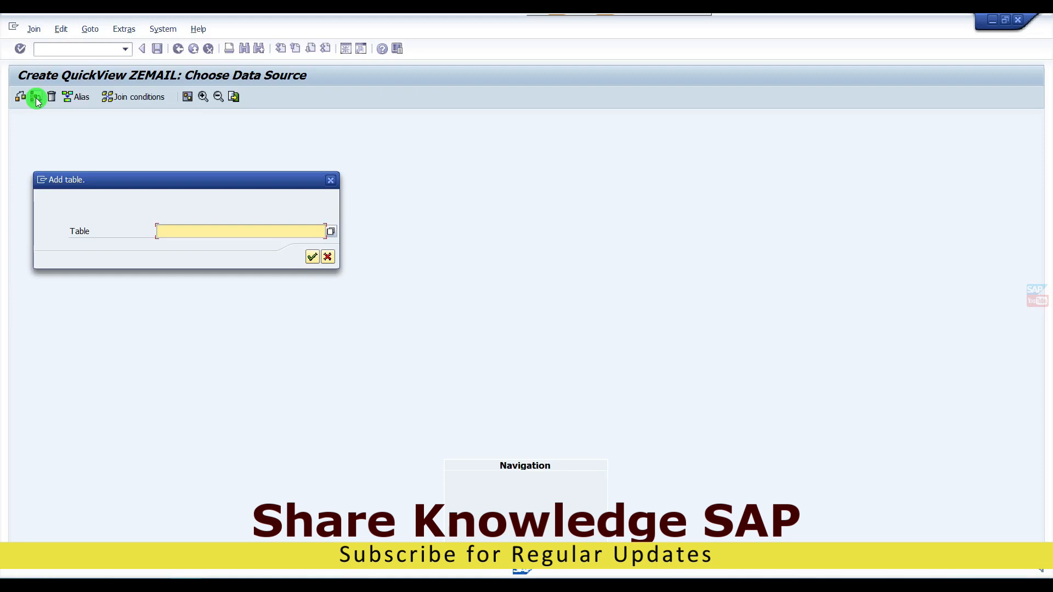
{"action": "type", "text": "adr"}
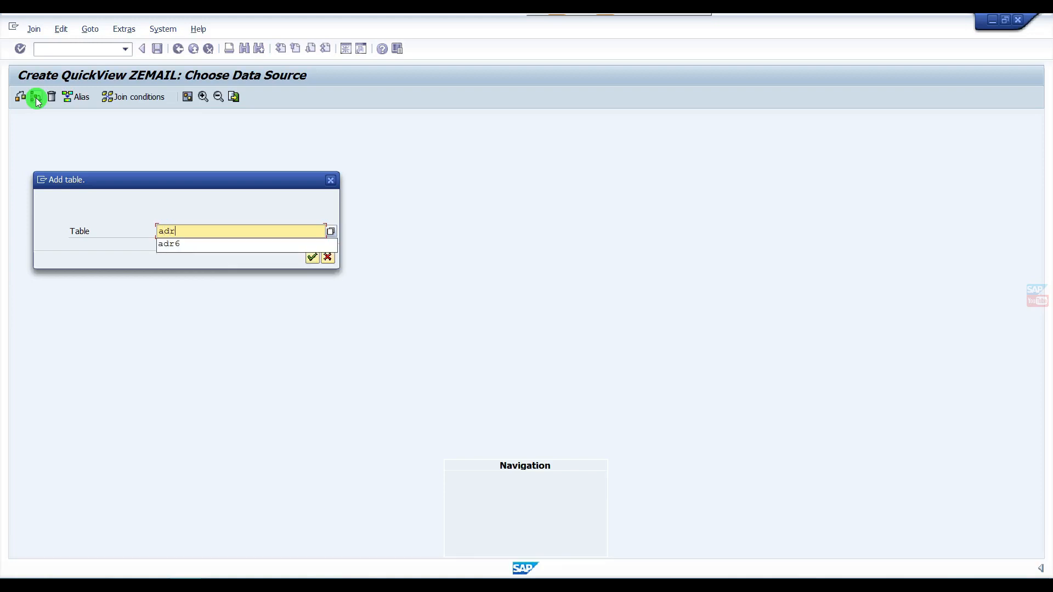
{"action": "key", "text": "Down"}
{"action": "key", "text": "Return"}
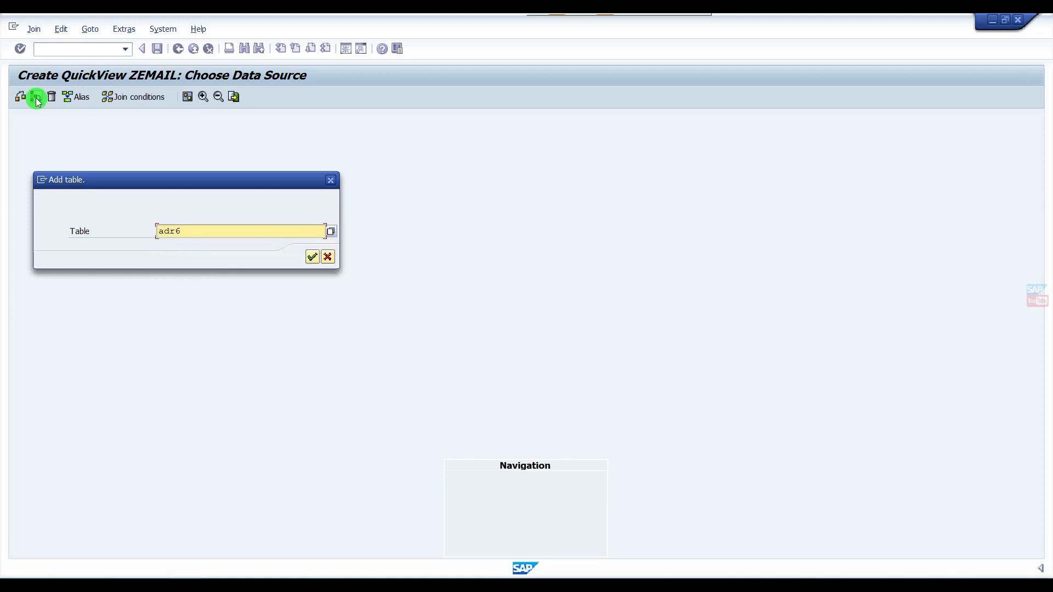
{"action": "key", "text": "Return"}
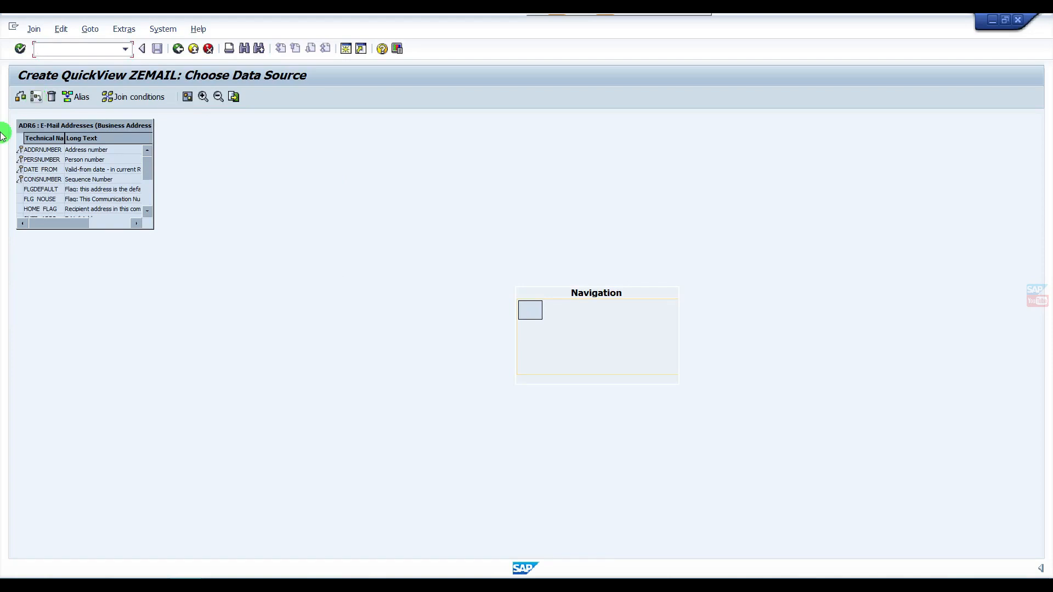
{"action": "left_click_drag", "start_coordinate": [149, 231], "coordinate": [182, 386]}
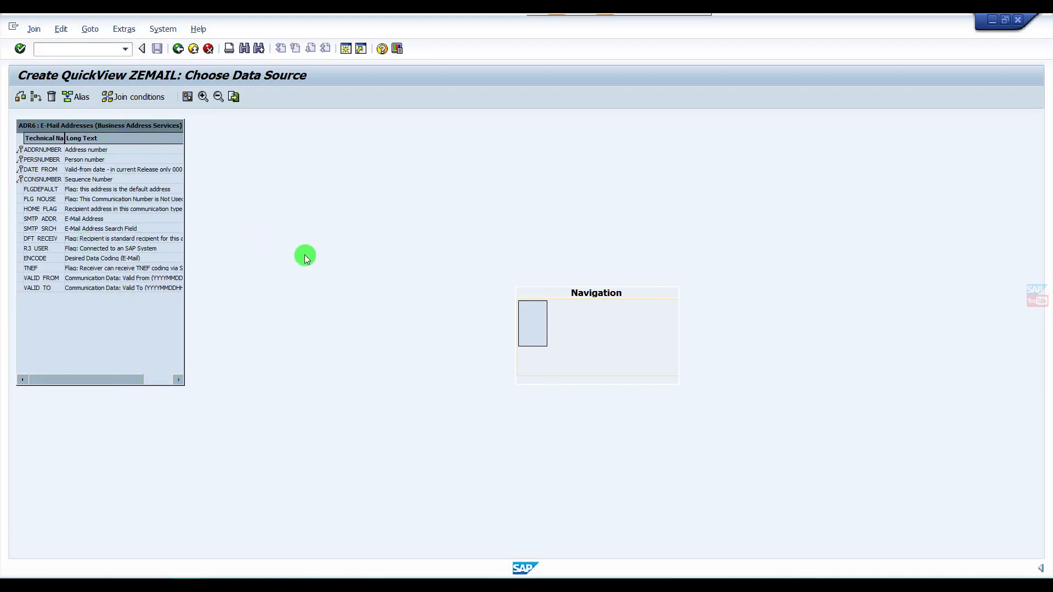
Add table USR21 to the join, check the join conditions and return to the QuickView definition
{"action": "left_click", "coordinate": [36, 100]}
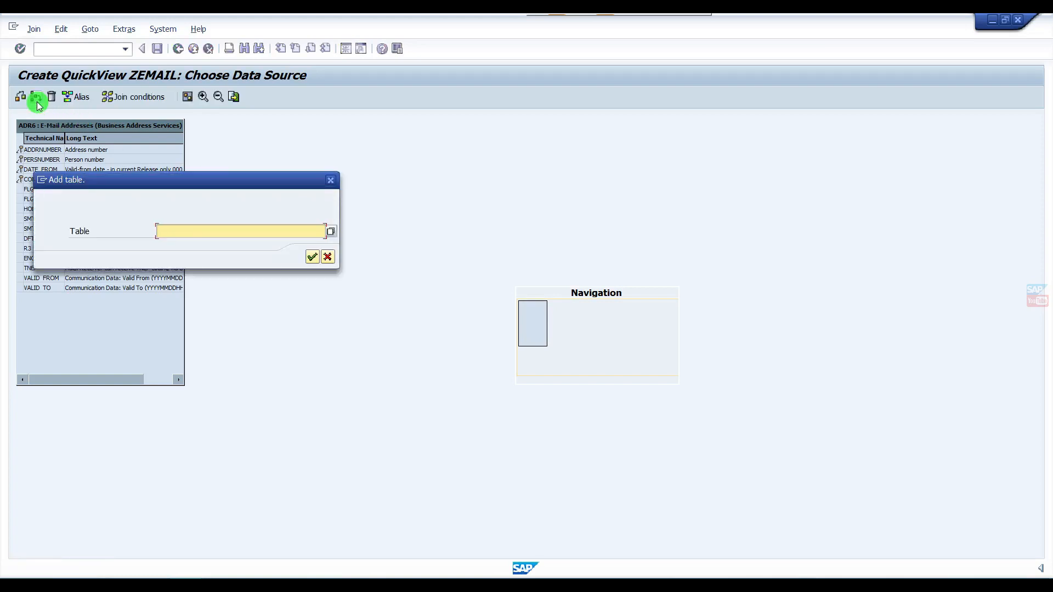
{"action": "type", "text": "u"}
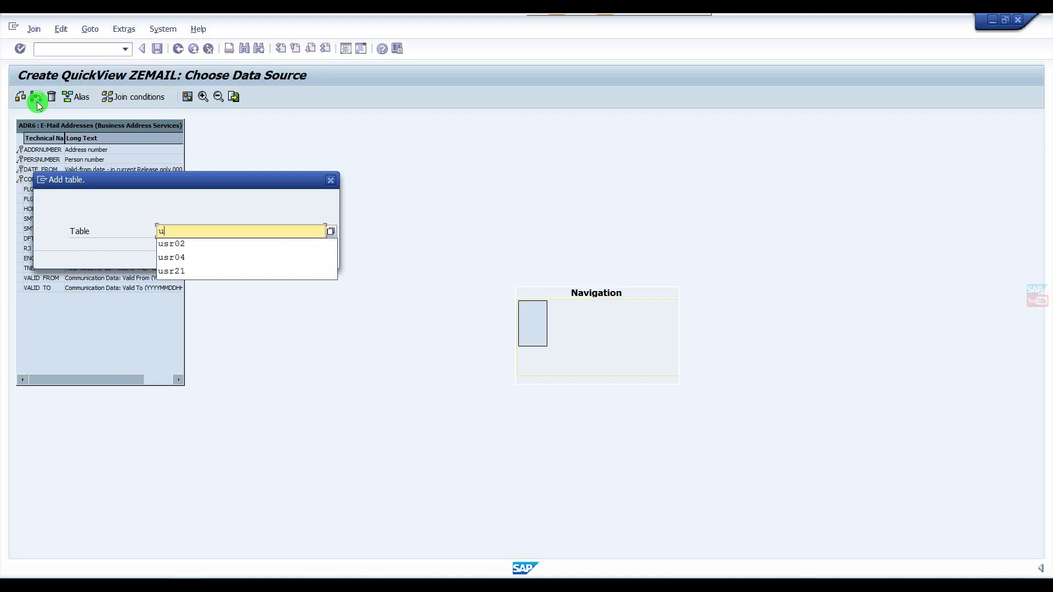
{"action": "type", "text": "sr21"}
{"action": "key", "text": "Return"}
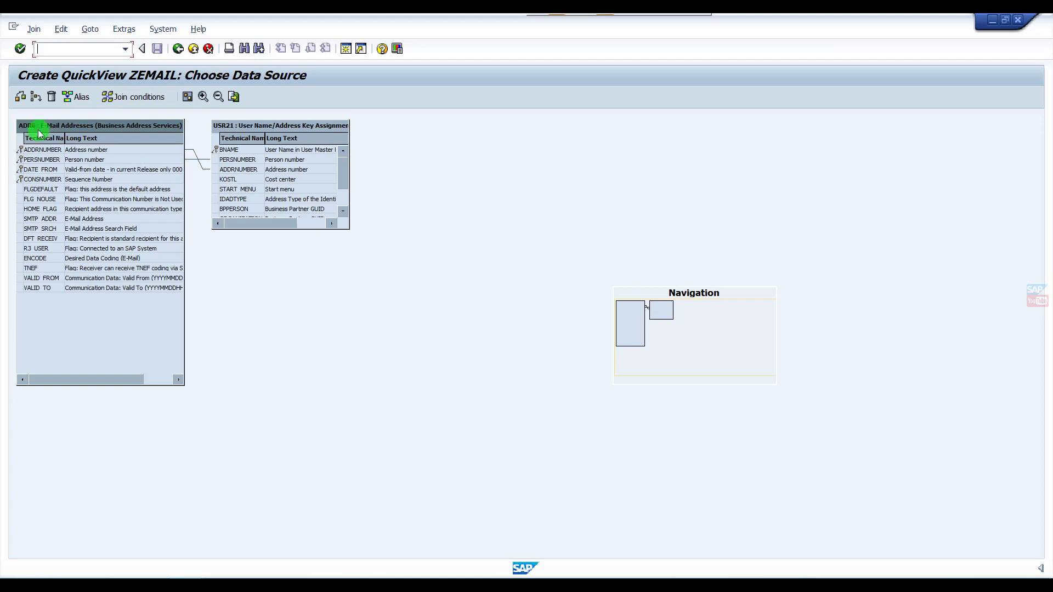
{"action": "left_click", "coordinate": [20, 99]}
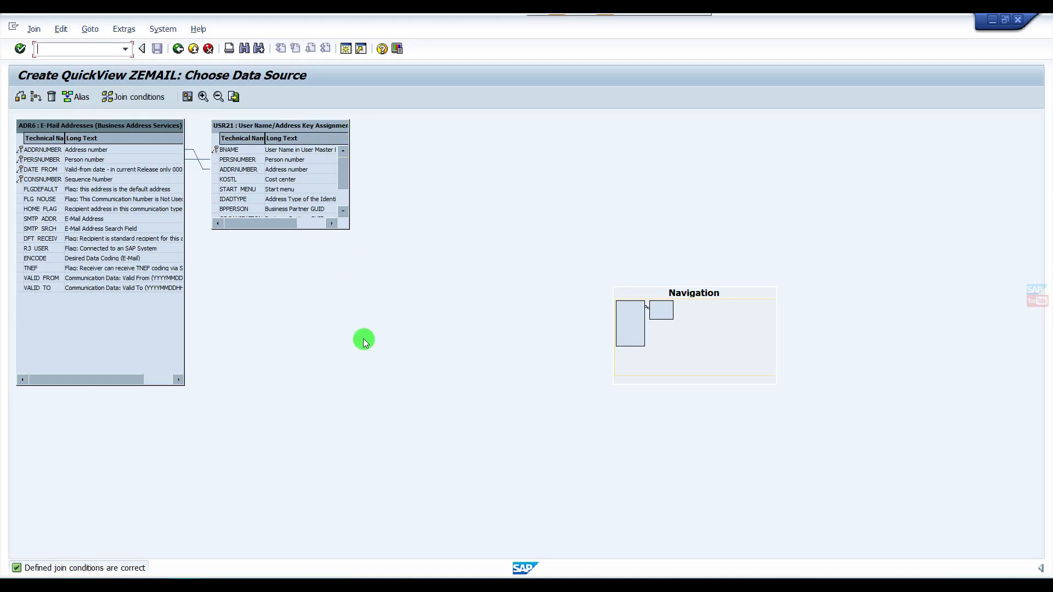
{"action": "left_click", "coordinate": [177, 50]}
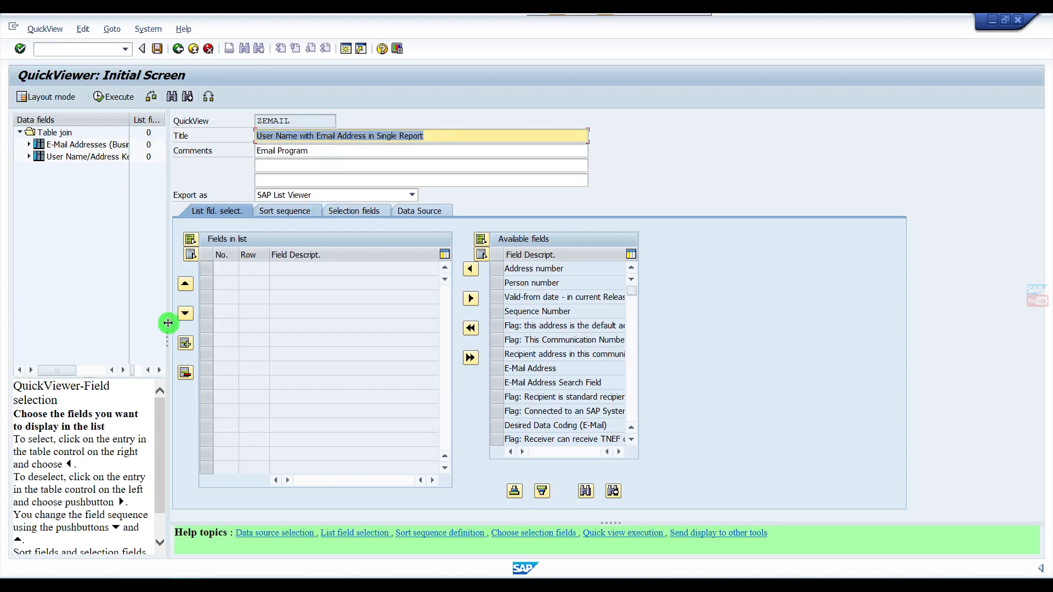
Enlarge the data fields area and expand the E-Mail Addresses (ADR6) and User Name/Address Key (USR21) tables to show all their fields
{"action": "left_click_drag", "start_coordinate": [168, 324], "coordinate": [345, 327]}
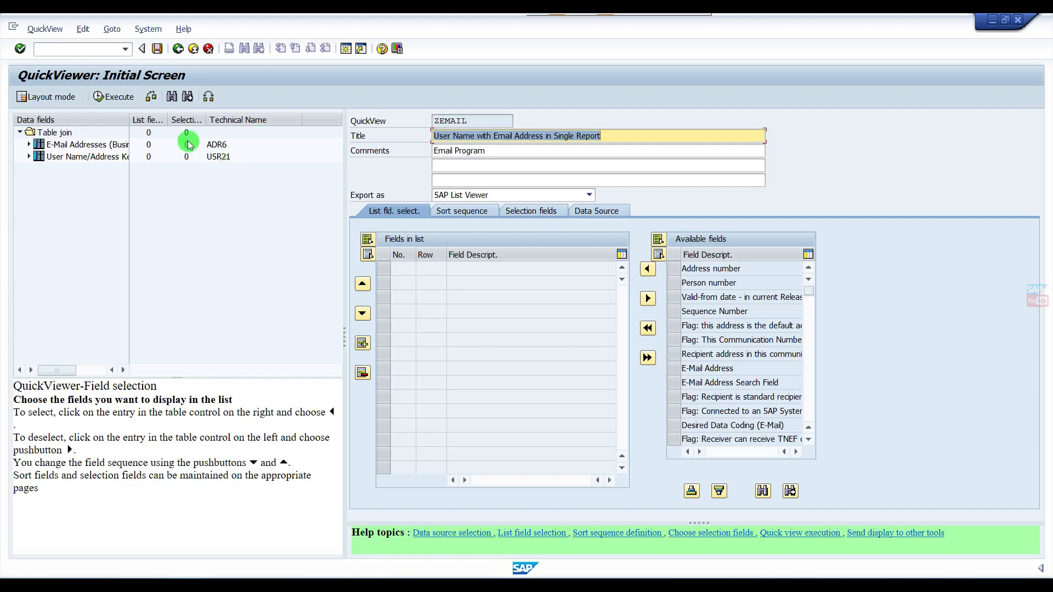
{"action": "left_click_drag", "start_coordinate": [129, 119], "coordinate": [176, 120]}
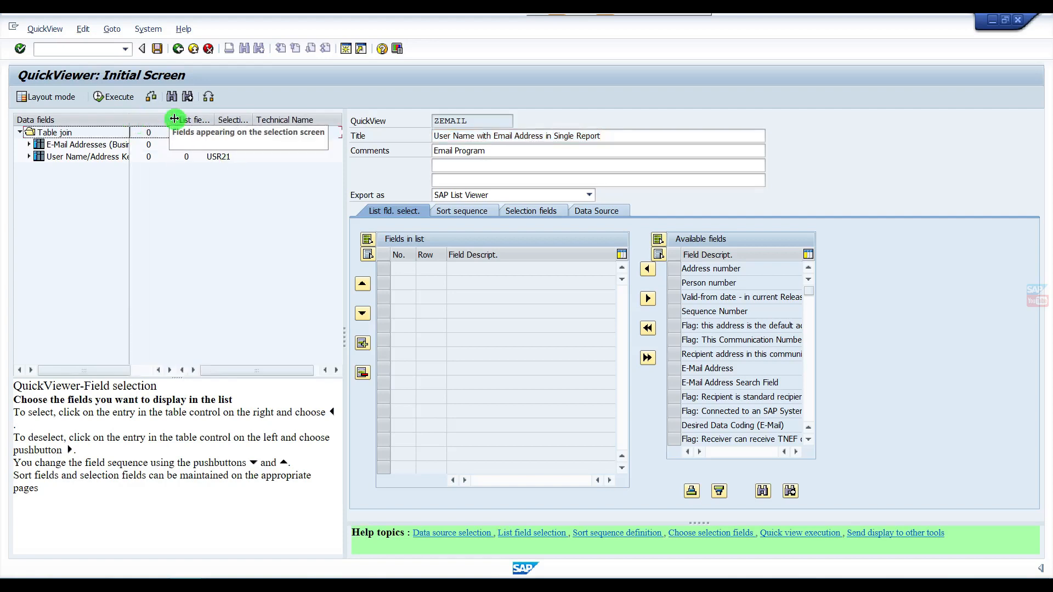
{"action": "left_click_drag", "start_coordinate": [347, 317], "coordinate": [404, 318]}
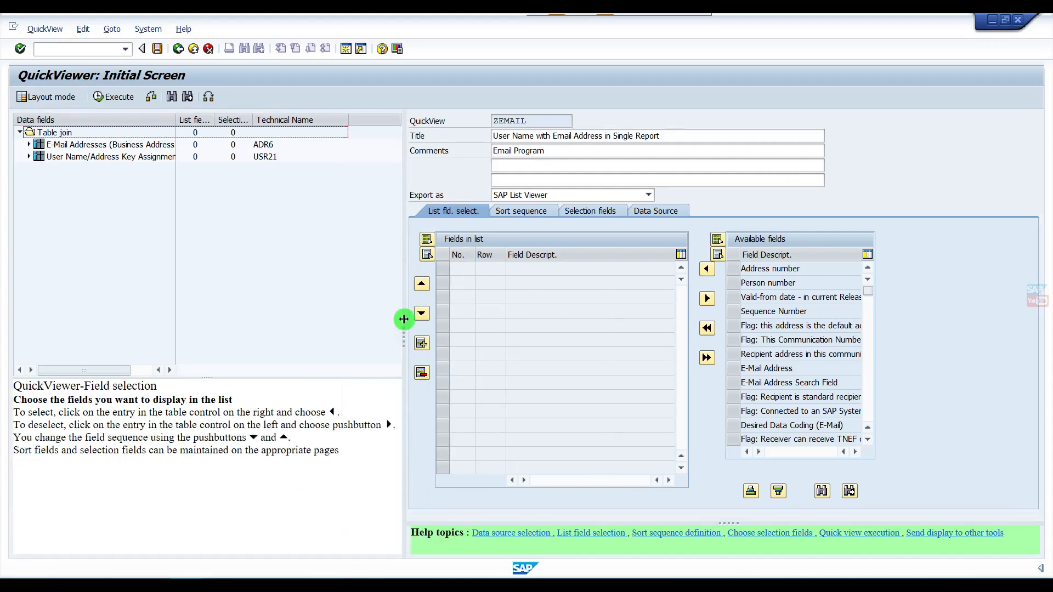
{"action": "left_click", "coordinate": [28, 144]}
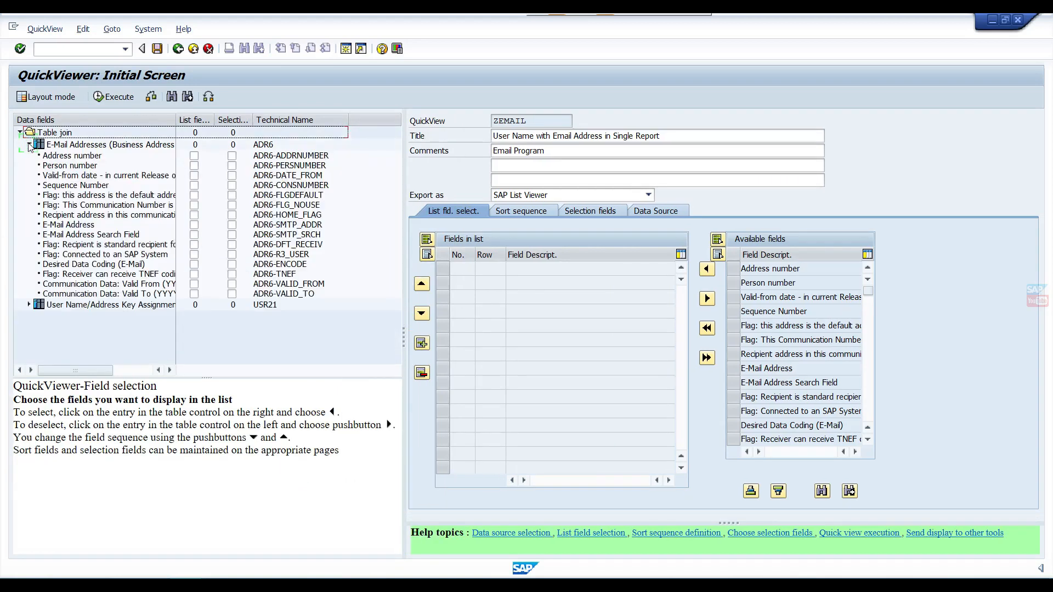
{"action": "left_click", "coordinate": [29, 305]}
{"action": "left_click_drag", "start_coordinate": [192, 378], "coordinate": [199, 518]}
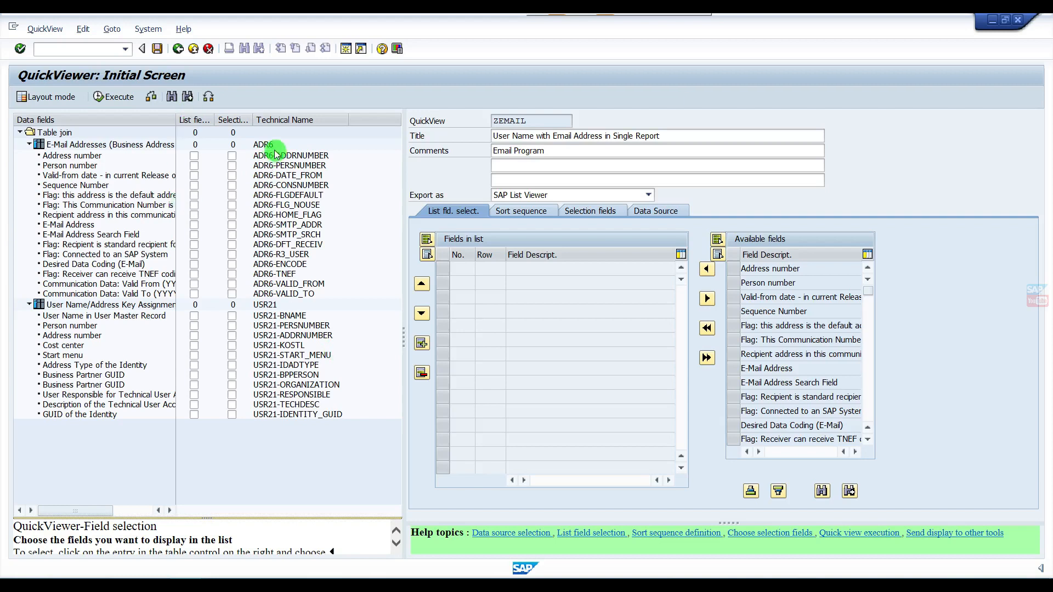
Mark ADR6-SMTP_ADDR and USR21-BNAME as both list fields and selection fields
{"action": "left_click", "coordinate": [194, 224]}
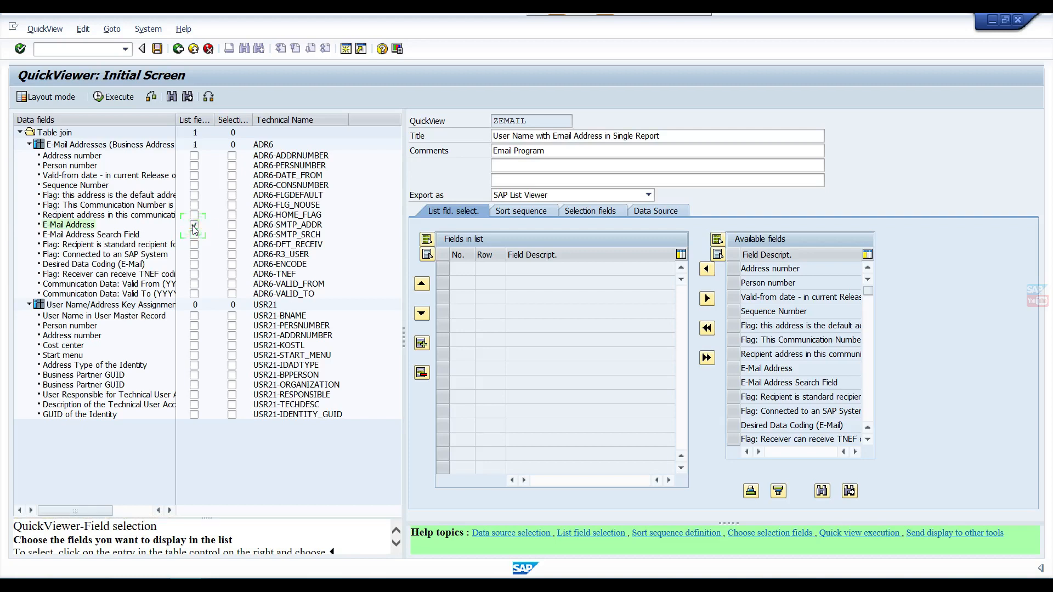
{"action": "left_click", "coordinate": [233, 227]}
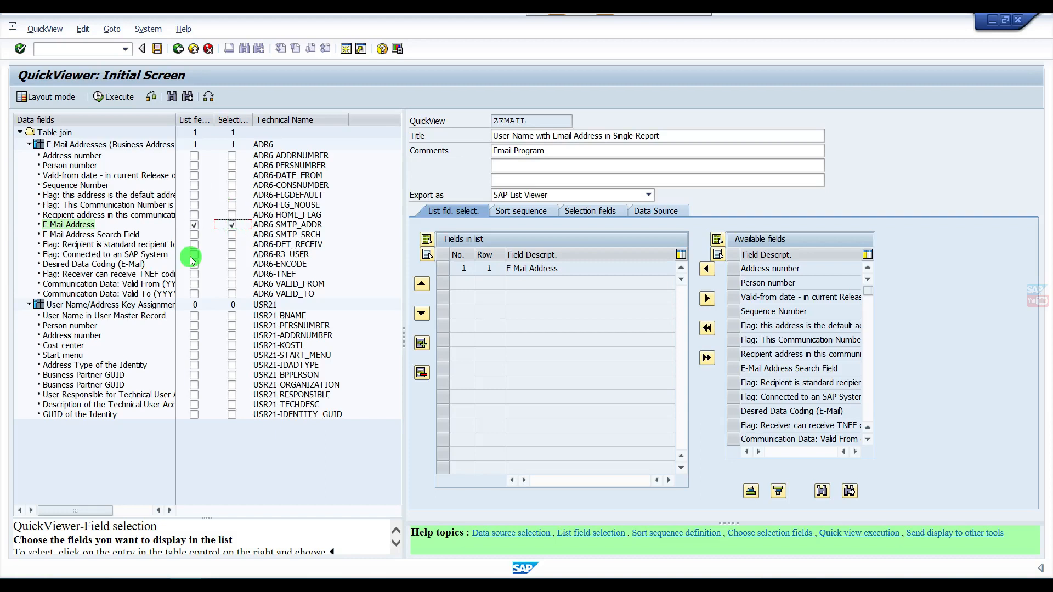
{"action": "left_click", "coordinate": [194, 319]}
{"action": "left_click", "coordinate": [232, 319]}
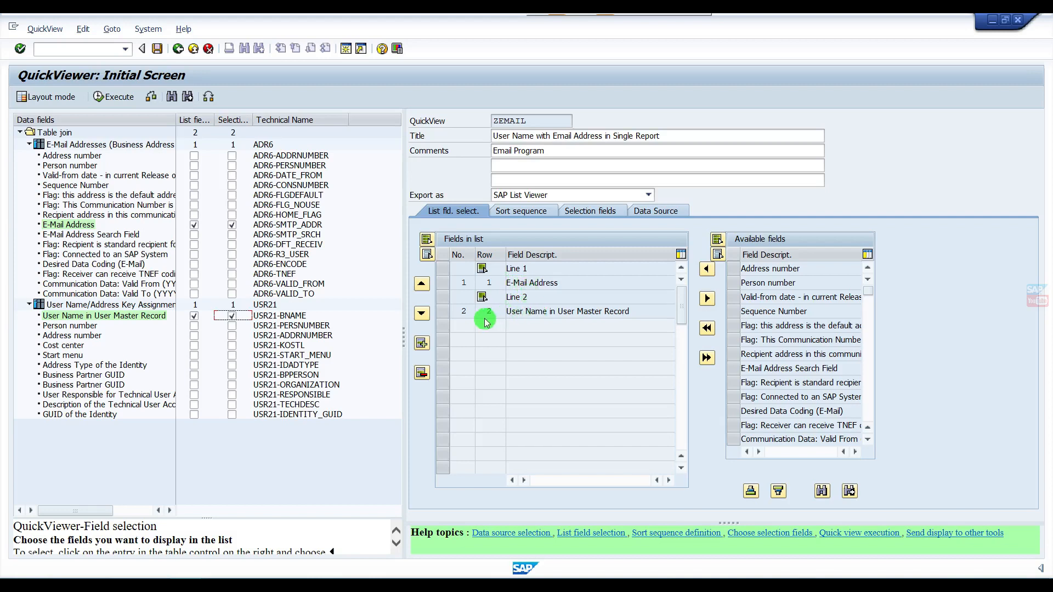
Reorder the list fields so User Name in User Master Record comes before E-Mail Address
{"action": "left_click", "coordinate": [442, 312]}
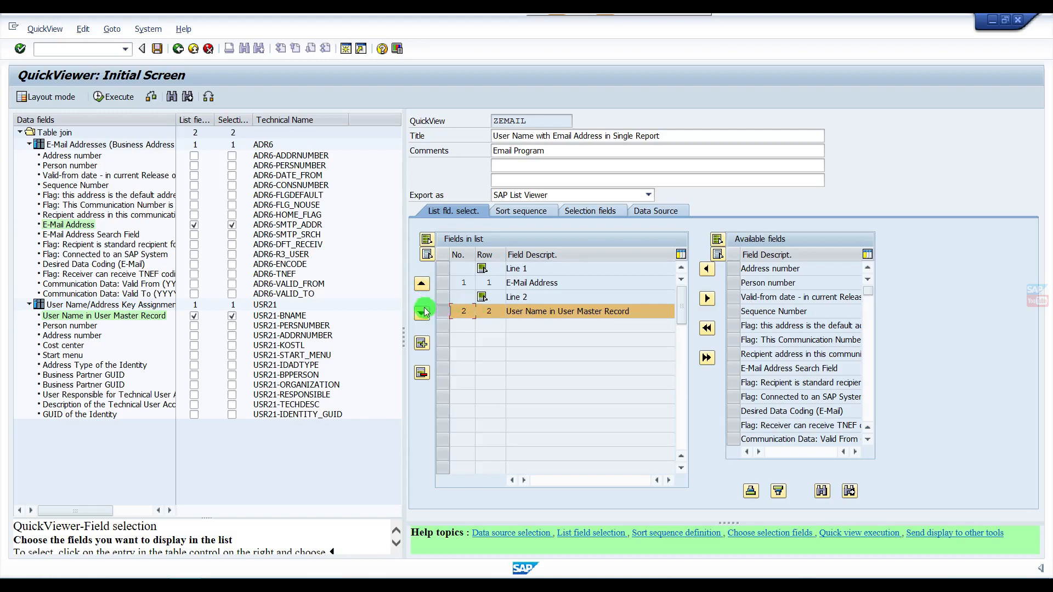
{"action": "left_click", "coordinate": [422, 286]}
{"action": "left_click", "coordinate": [422, 288]}
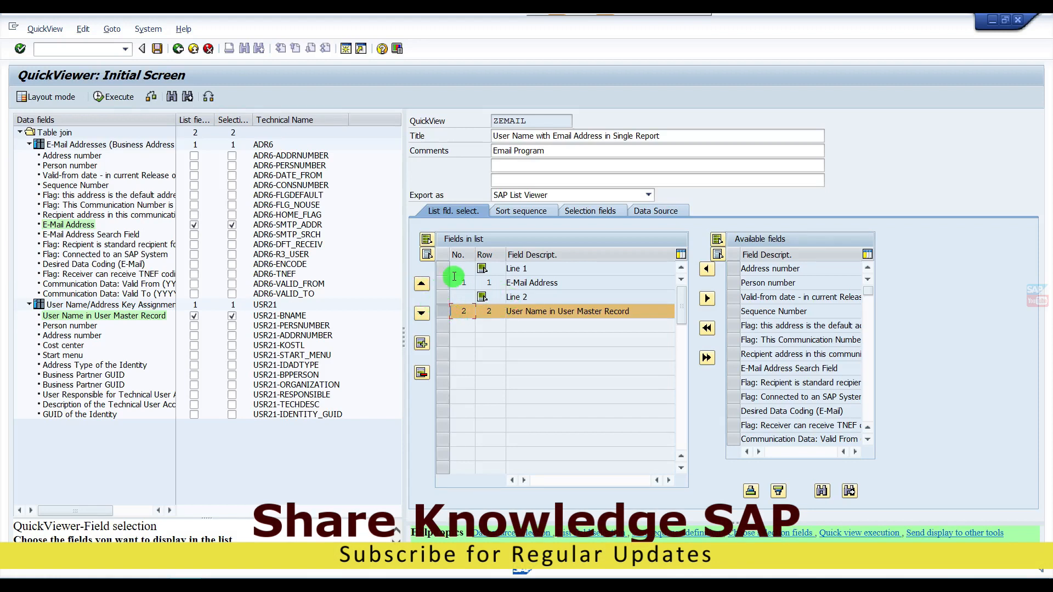
{"action": "left_click", "coordinate": [442, 297], "text": "ctrl"}
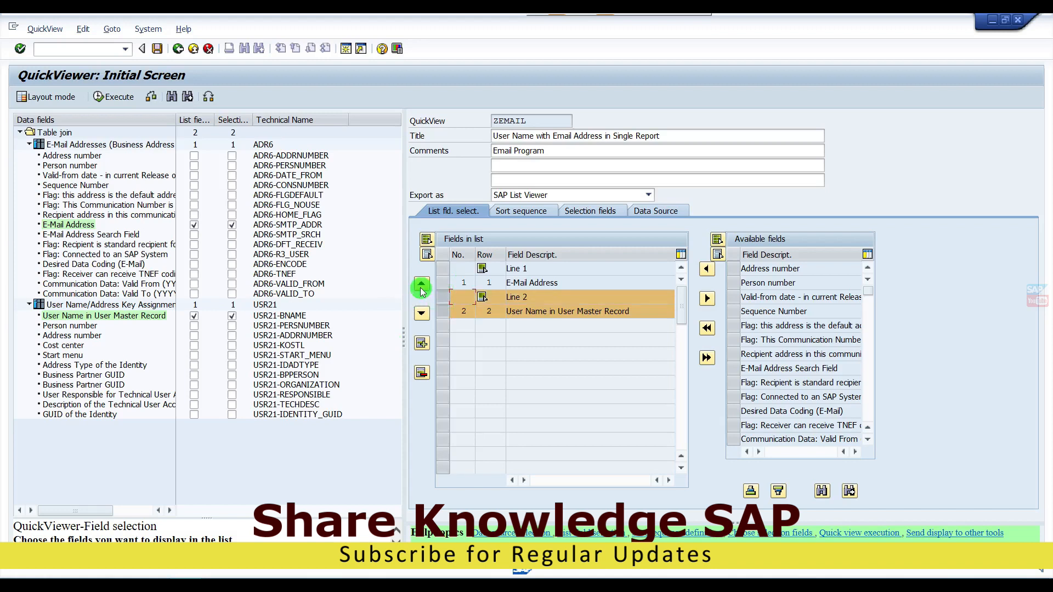
{"action": "left_click", "coordinate": [422, 284]}
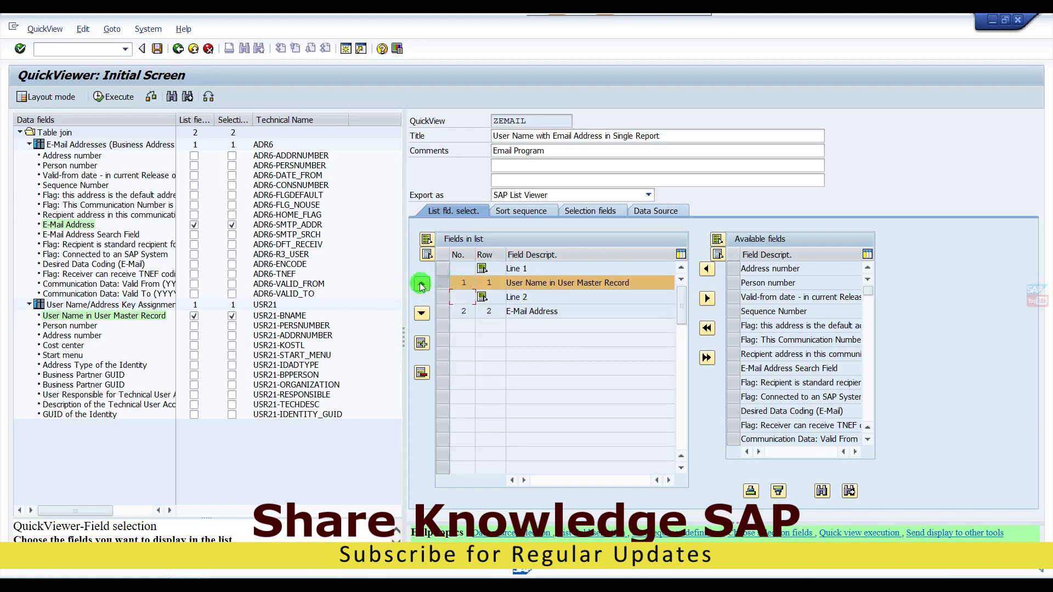
Move E-Mail Address below User Name in User Master Record in the selection fields and save the QuickView
{"action": "left_click", "coordinate": [600, 210]}
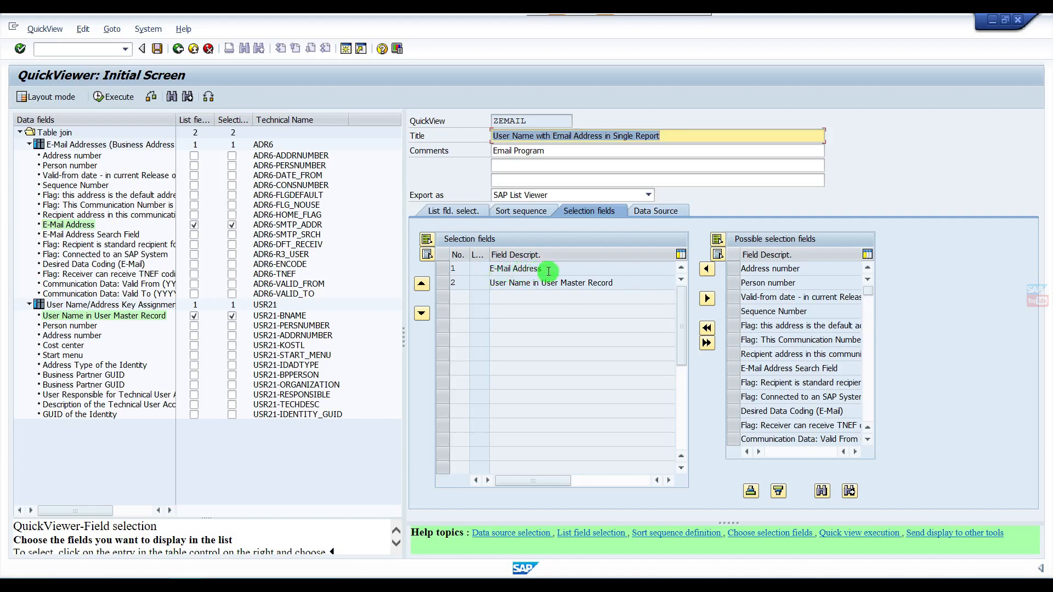
{"action": "left_click", "coordinate": [442, 268]}
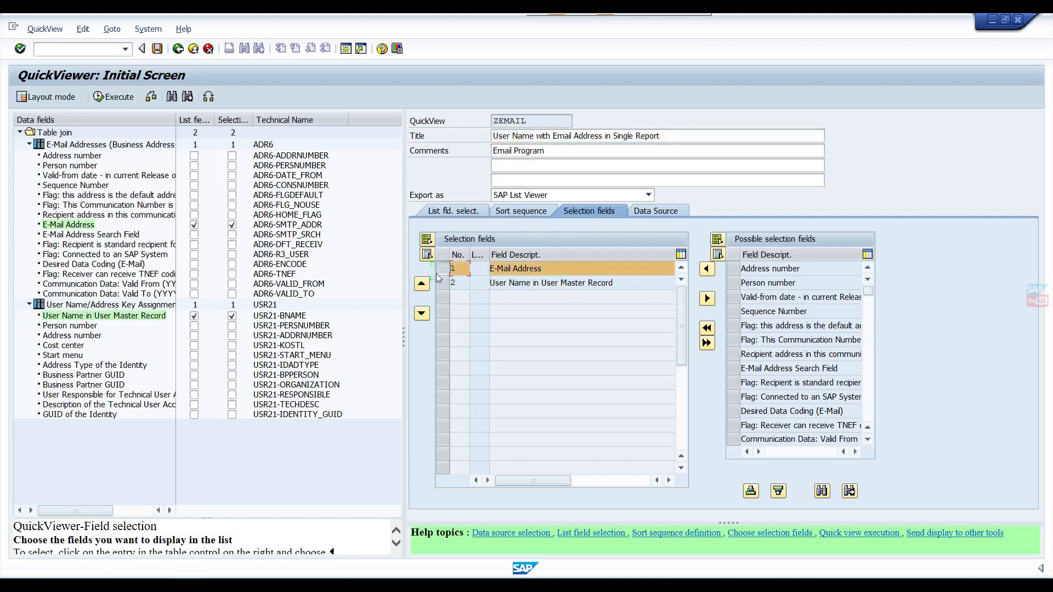
{"action": "left_click", "coordinate": [422, 314]}
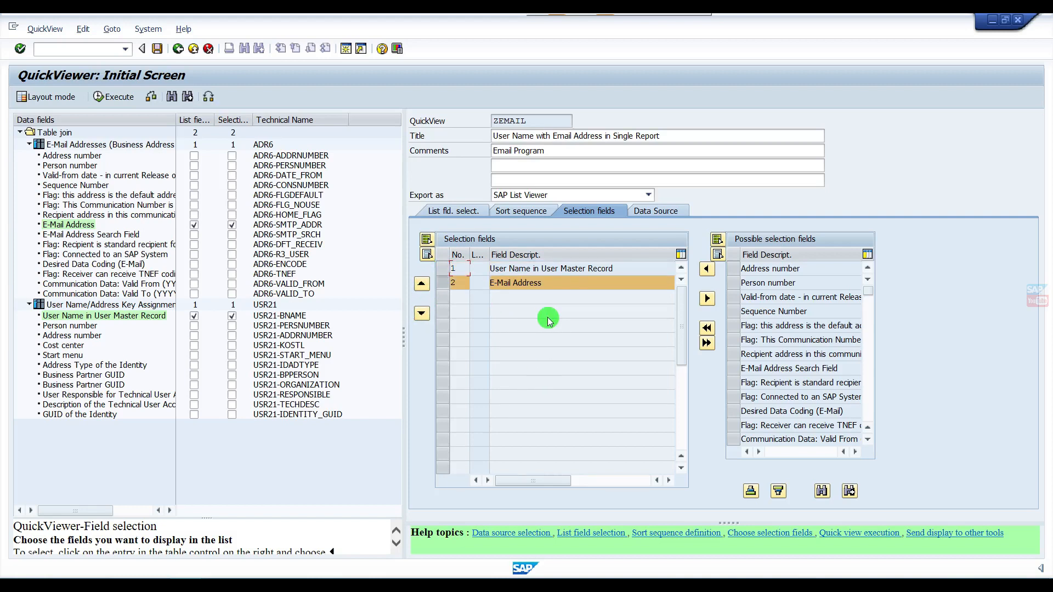
{"action": "left_click", "coordinate": [158, 50]}
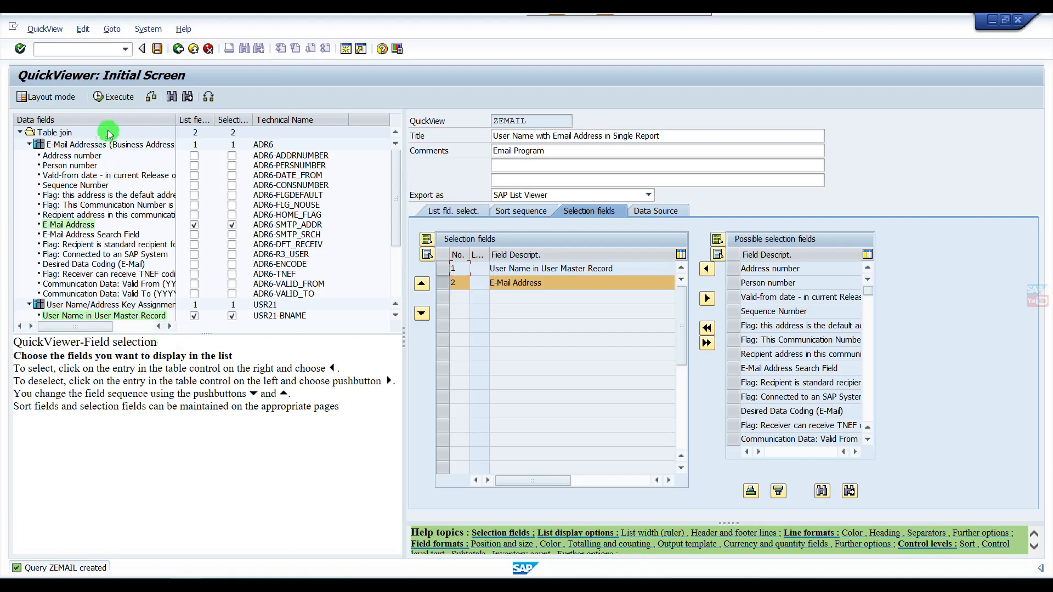
Run the report without selection criteria, review the user names and e-mail addresses, and return to the selection screen
{"action": "left_click", "coordinate": [119, 97]}
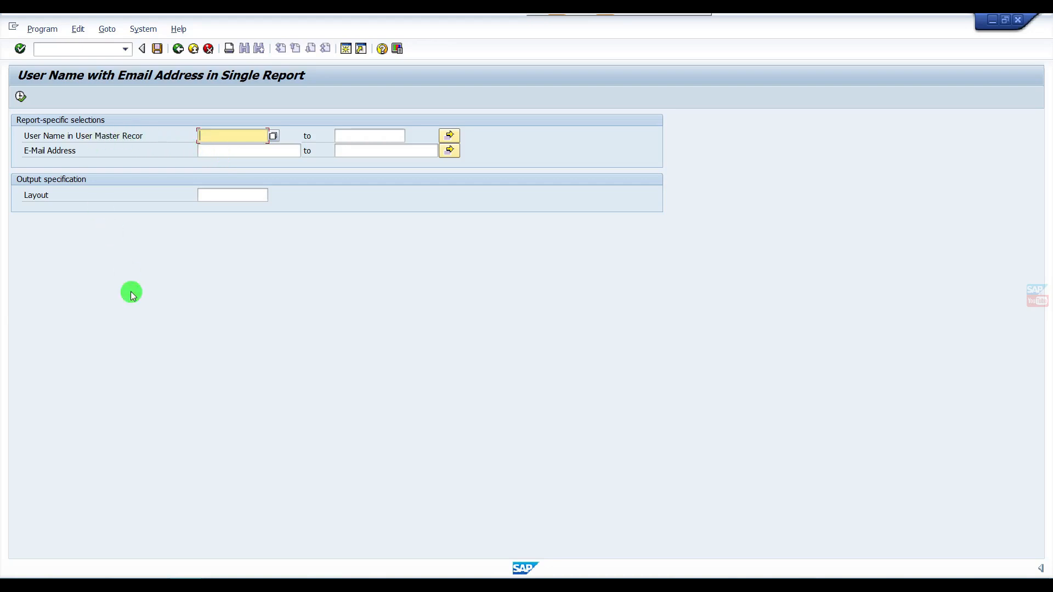
{"action": "left_click", "coordinate": [20, 97]}
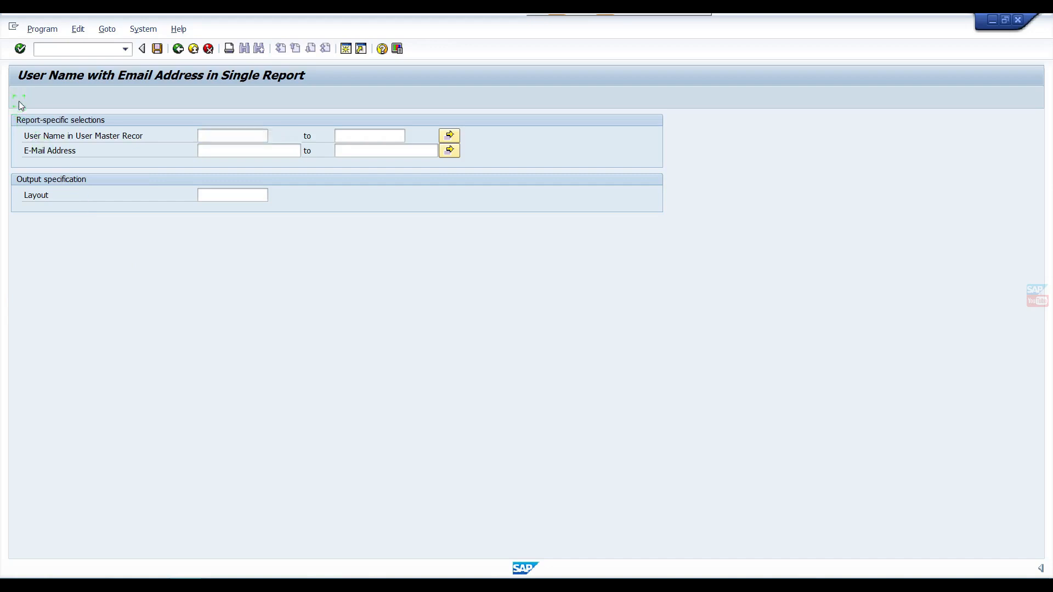
{"action": "left_click", "coordinate": [268, 272]}
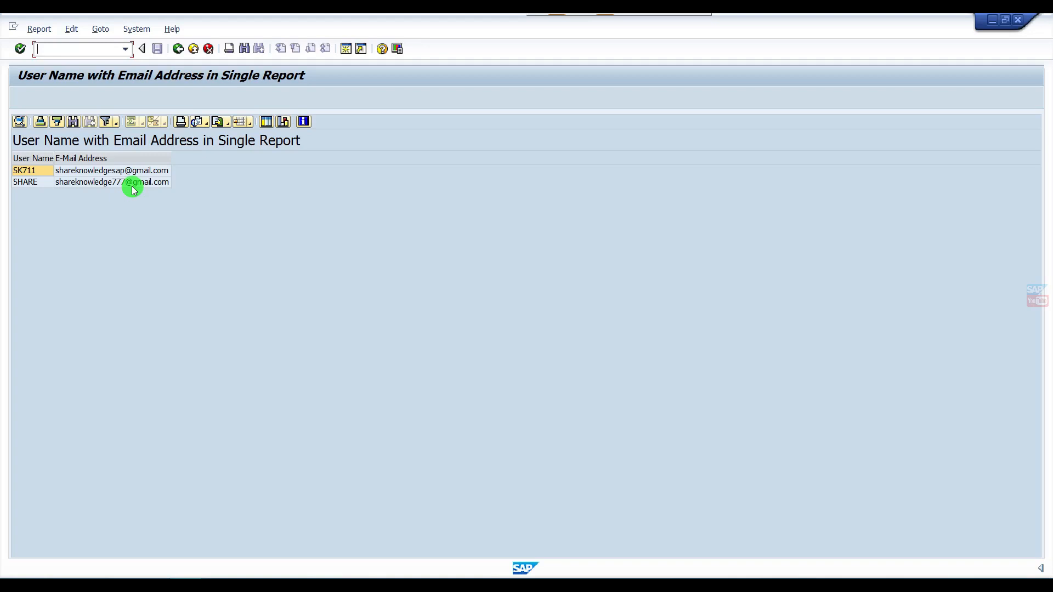
{"action": "left_click", "coordinate": [177, 53]}
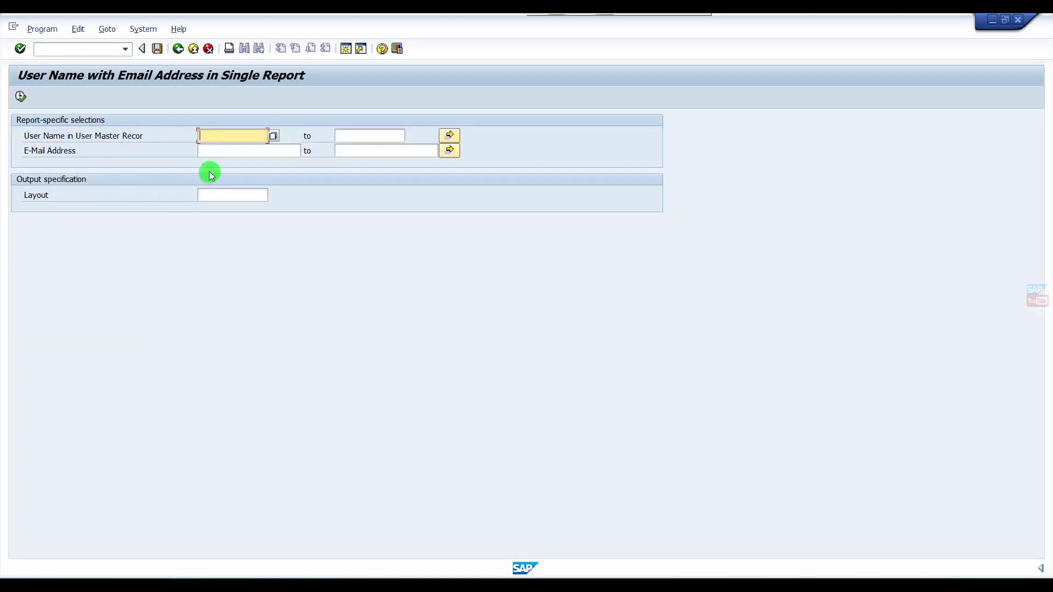
{"action": "left_click", "coordinate": [215, 152]}
{"action": "left_click", "coordinate": [214, 154]}
{"action": "type", "text": "sha"}
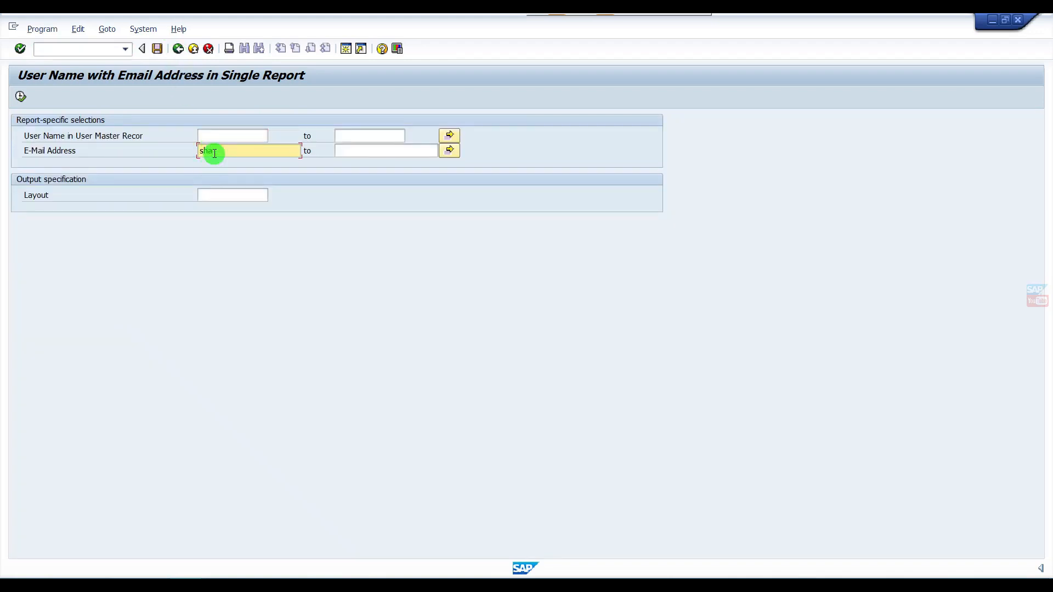
{"action": "key", "text": "BackSpace"}
{"action": "key", "text": "BackSpace"}
{"action": "key", "text": "BackSpace"}
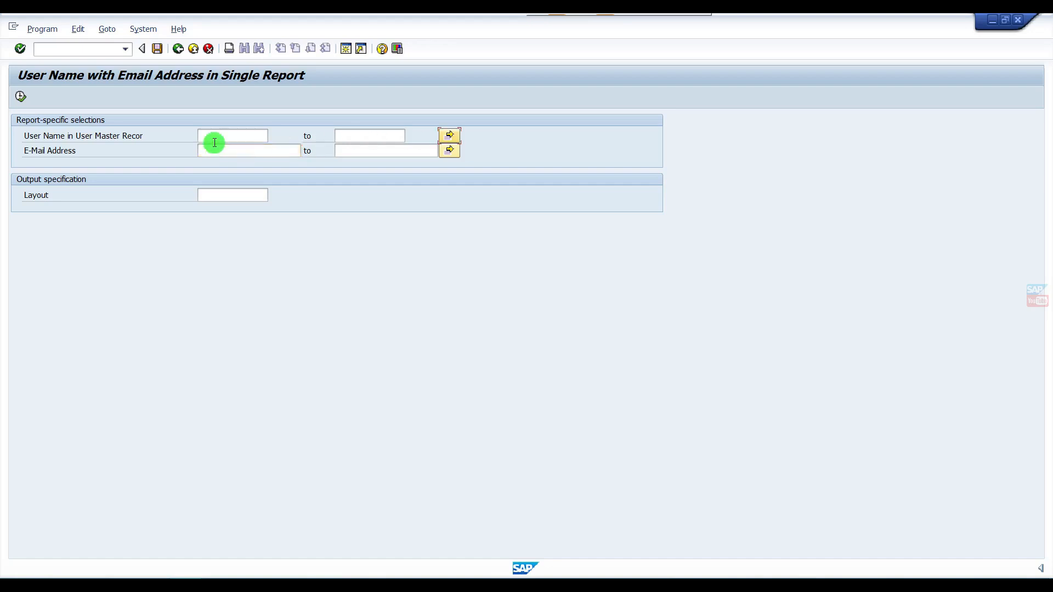
Run the report filtered to user name "share", view its output and return to the selection screen
{"action": "left_click", "coordinate": [215, 142]}
{"action": "type", "text": "share"}
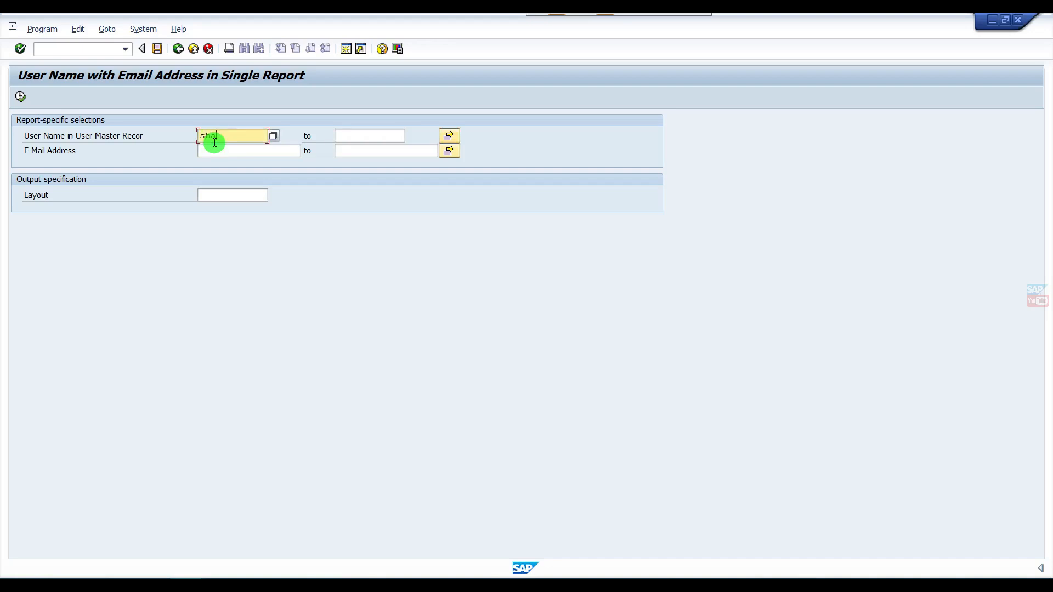
{"action": "left_click", "coordinate": [19, 96]}
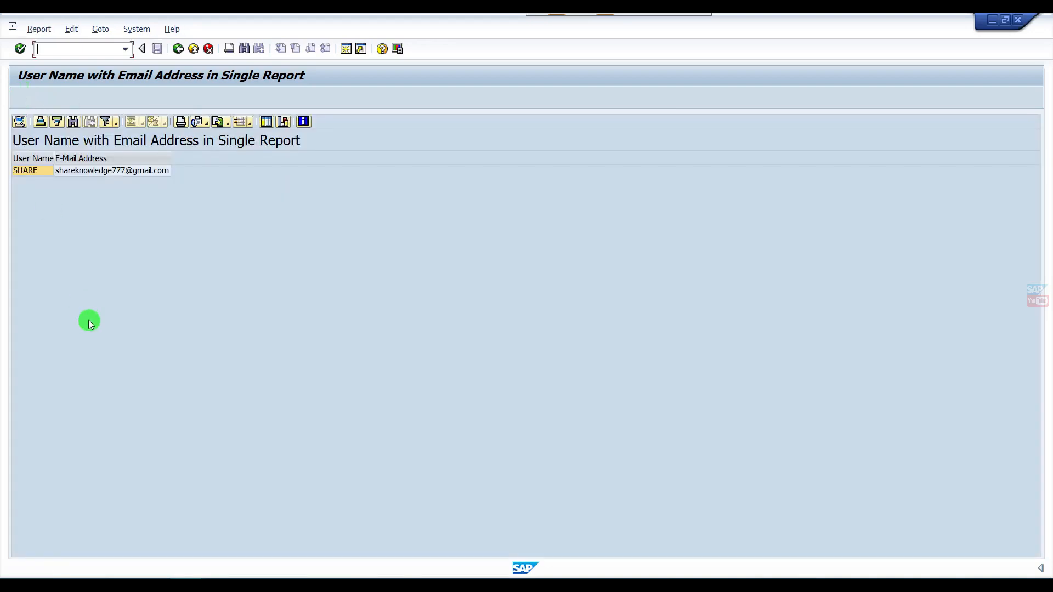
{"action": "left_click", "coordinate": [178, 49]}
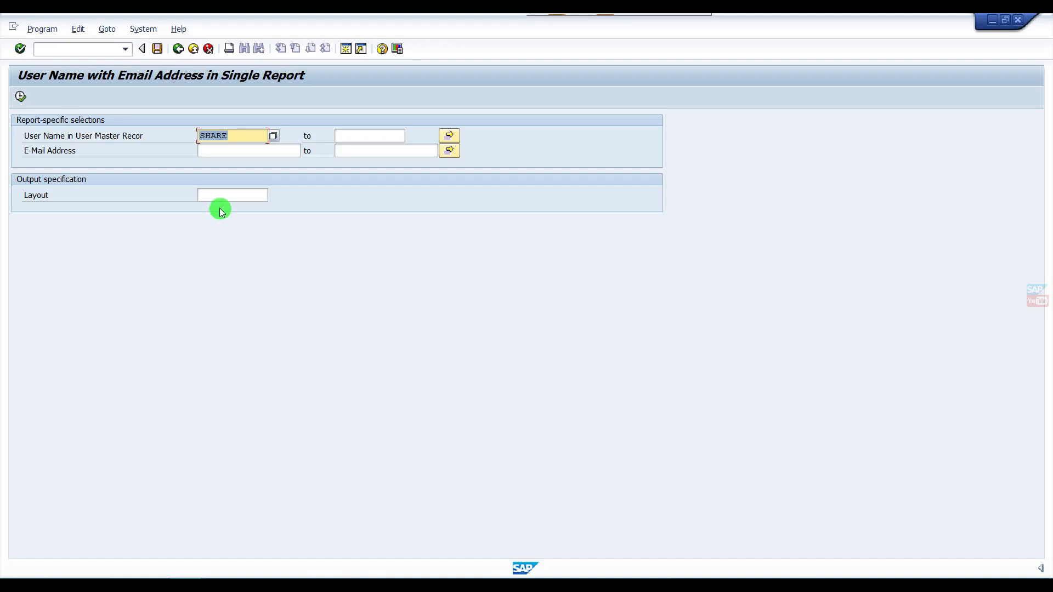
Check which output layouts are available for the report and close the list without choosing one
{"action": "left_click", "coordinate": [230, 195]}
{"action": "left_click", "coordinate": [273, 195]}
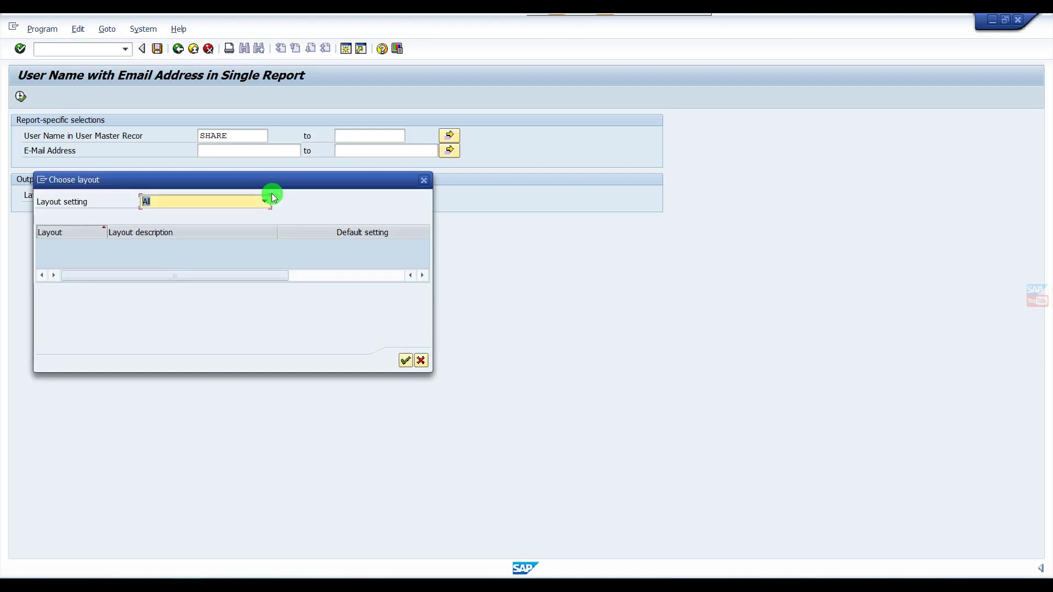
{"action": "left_click", "coordinate": [421, 361]}
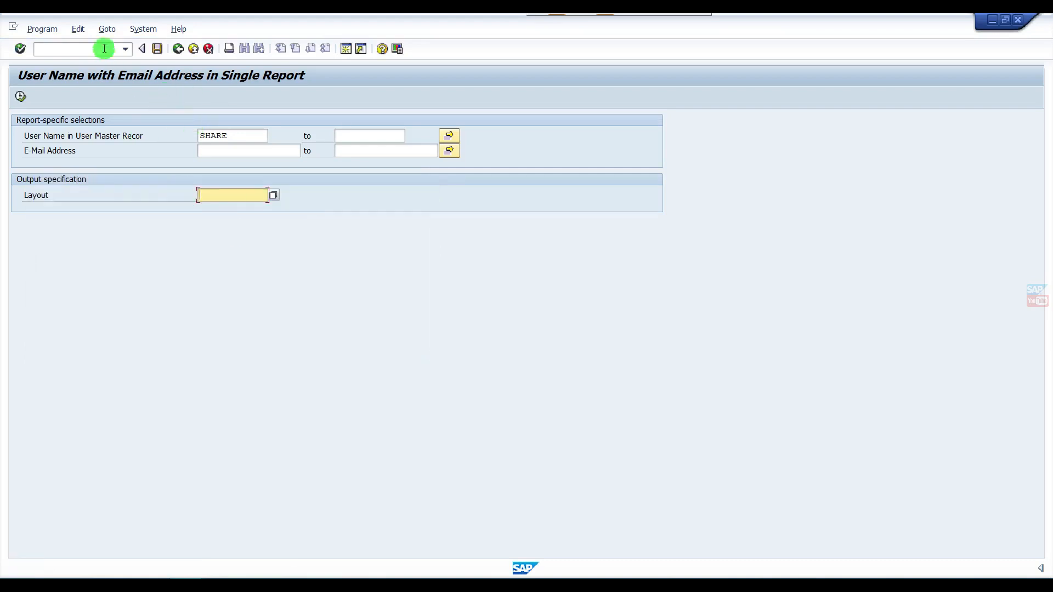
{"action": "left_click", "coordinate": [42, 28]}
{"action": "left_click", "coordinate": [123, 305]}
Leave the report's selection screen, save QuickView ZEMAIL and exit its maintenance to the QuickViewer initial screen
{"action": "left_click", "coordinate": [178, 50]}
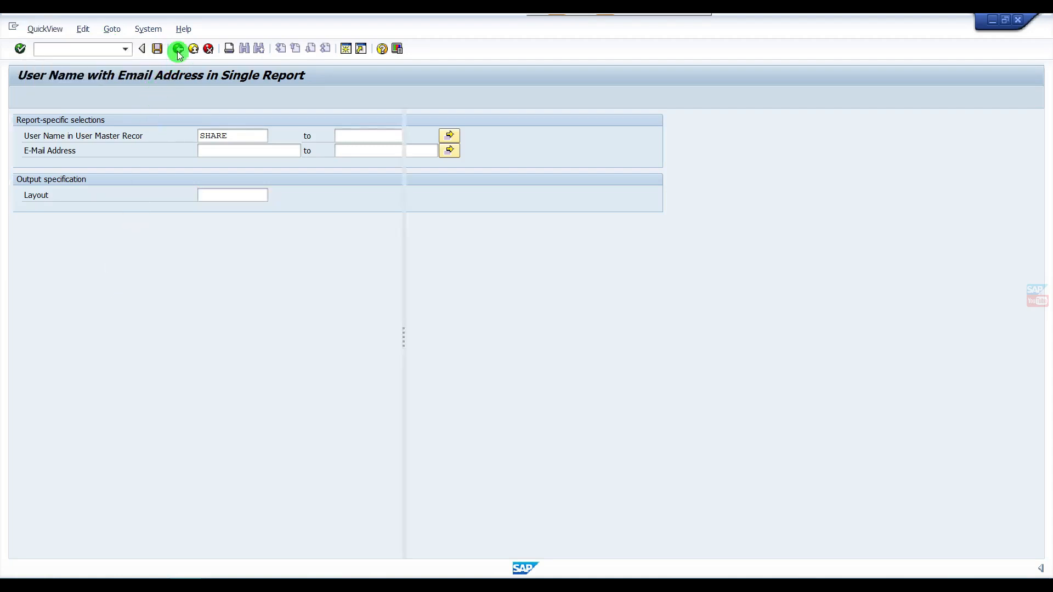
{"action": "left_click", "coordinate": [159, 52]}
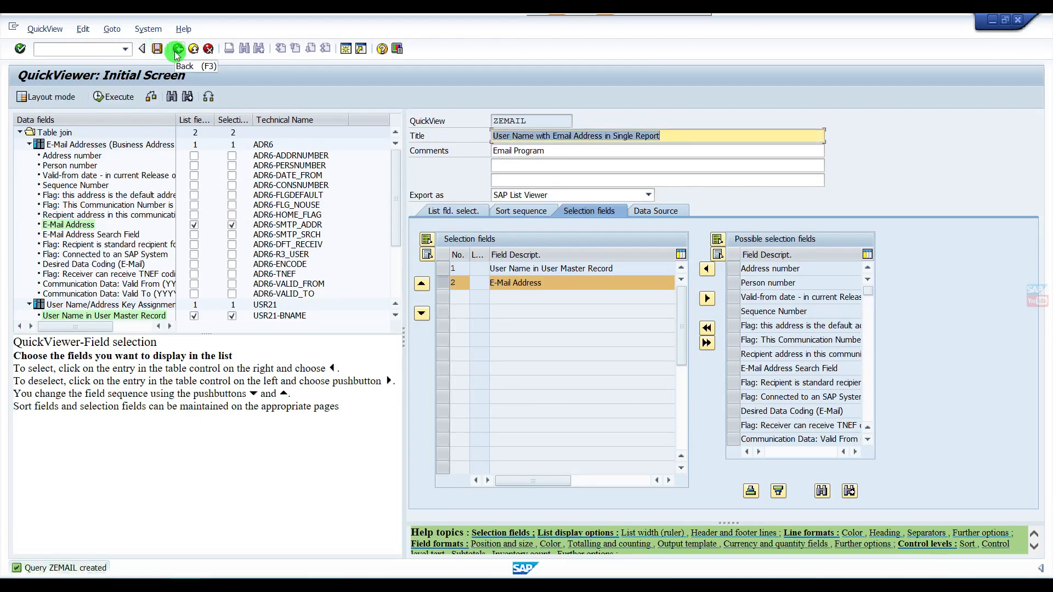
{"action": "left_click", "coordinate": [177, 51]}
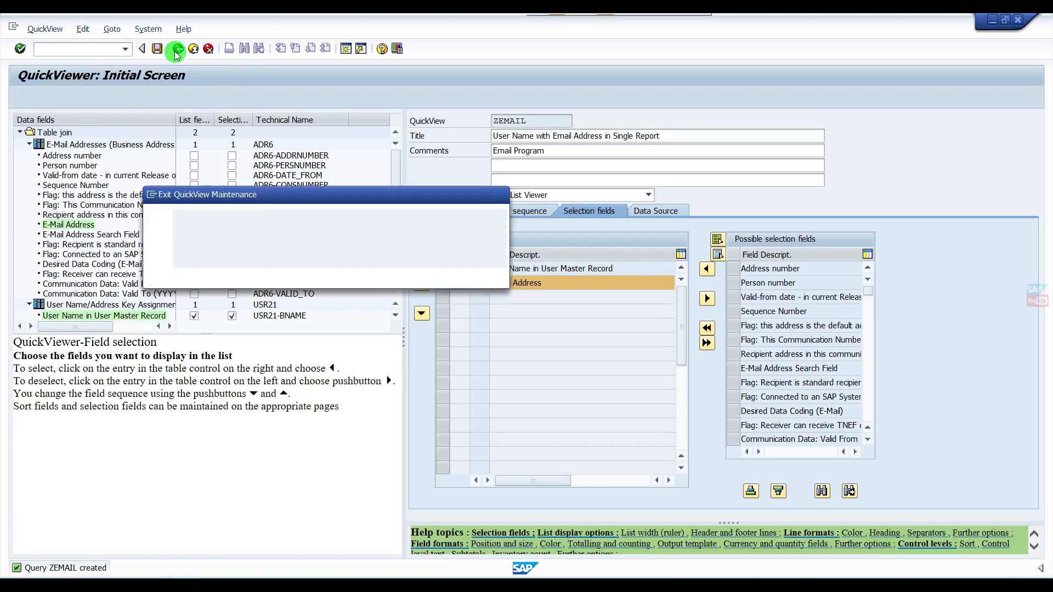
{"action": "left_click", "coordinate": [208, 276]}
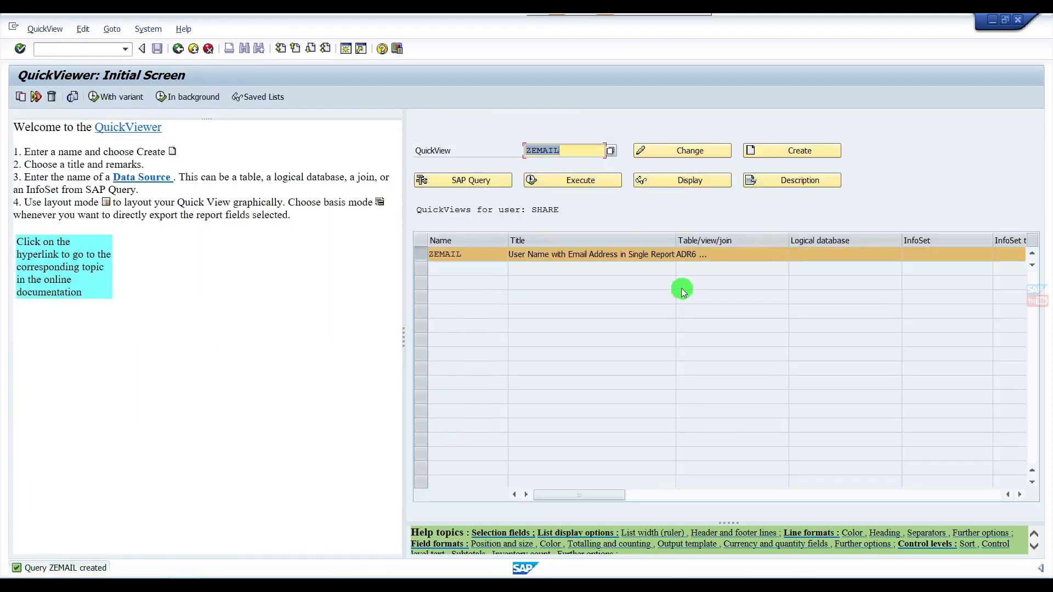
Replace the QuickView name ZEMAIL with Zreport
{"action": "left_click", "coordinate": [568, 154]}
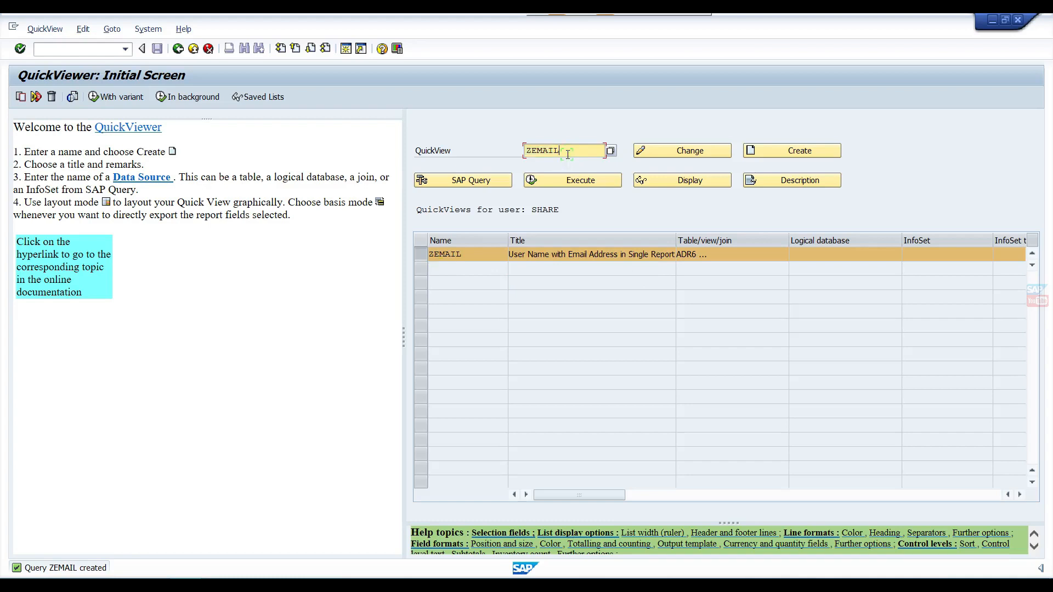
{"action": "left_click", "coordinate": [568, 154]}
{"action": "key", "text": "BackSpace"}
{"action": "key", "text": "BackSpace"}
{"action": "key", "text": "BackSpace"}
{"action": "key", "text": "BackSpace"}
{"action": "key", "text": "BackSpace"}
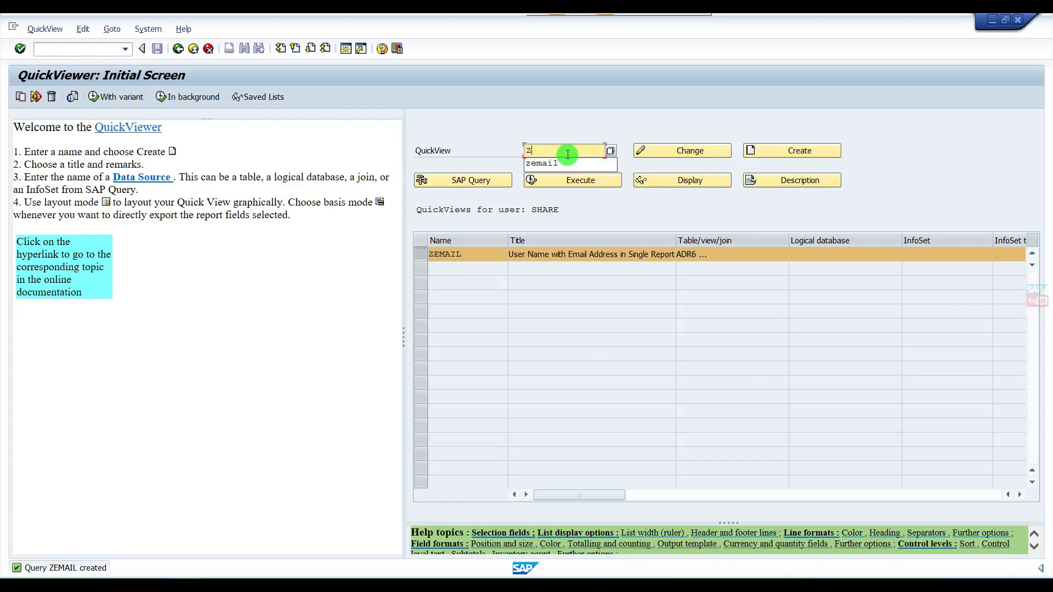
{"action": "type", "text": "report"}
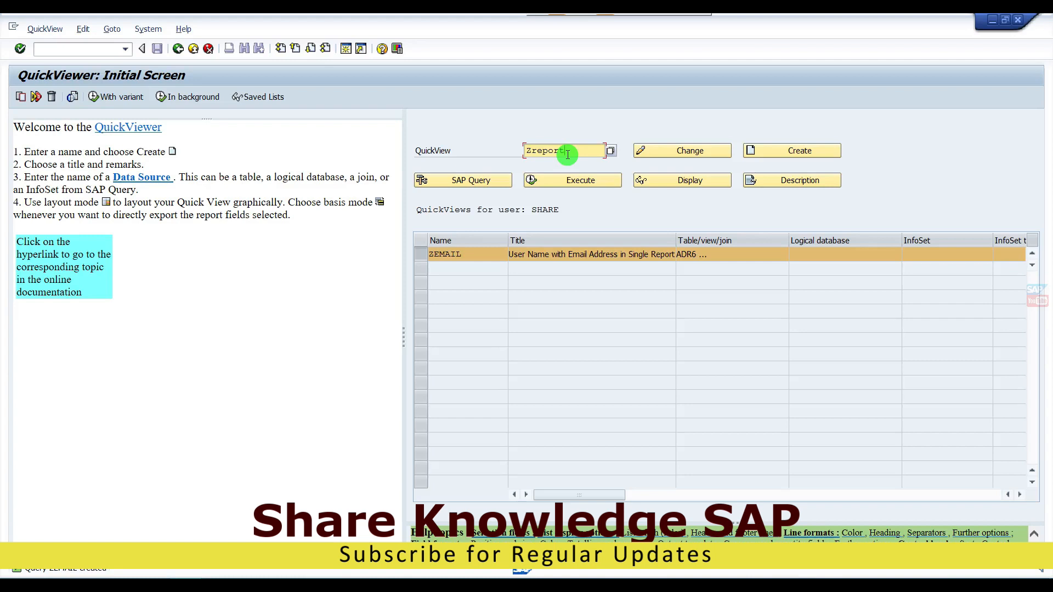
Open the User Information System in a new session and examine the selection options of Roles by Complex Selection Criteria
{"action": "left_click", "coordinate": [345, 50]}
{"action": "type", "text": "sum"}
{"action": "key", "text": "Return"}
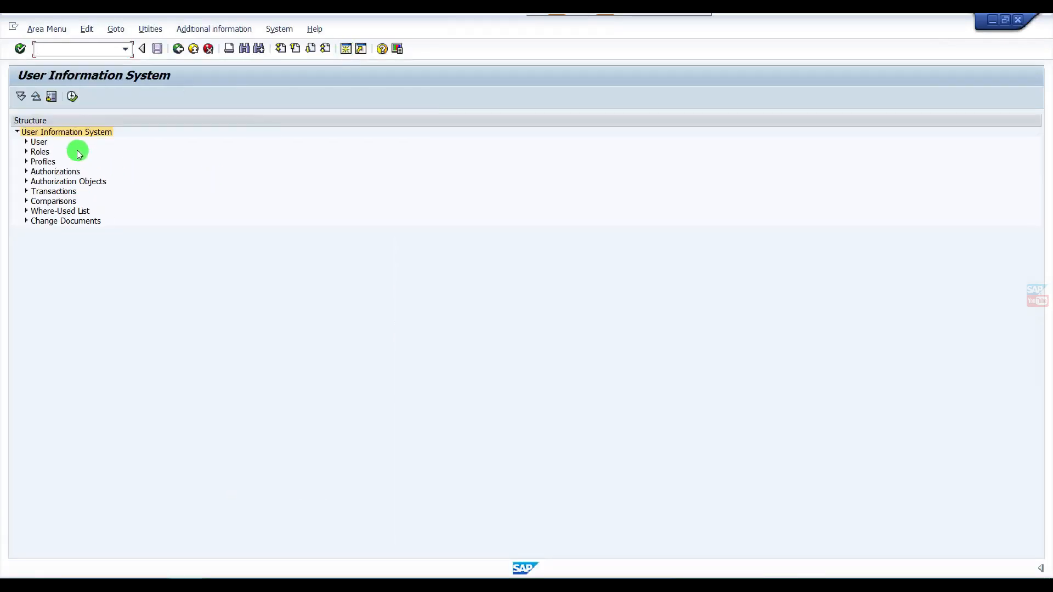
{"action": "left_click", "coordinate": [27, 152]}
{"action": "double_click", "coordinate": [38, 163]}
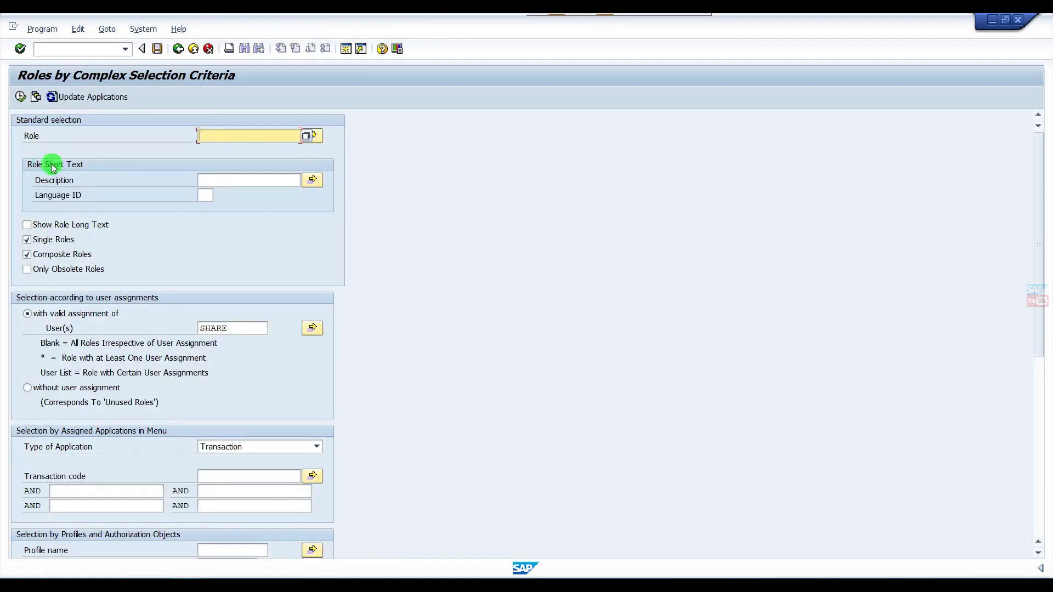
{"action": "left_click_drag", "start_coordinate": [1038, 282], "coordinate": [1040, 448]}
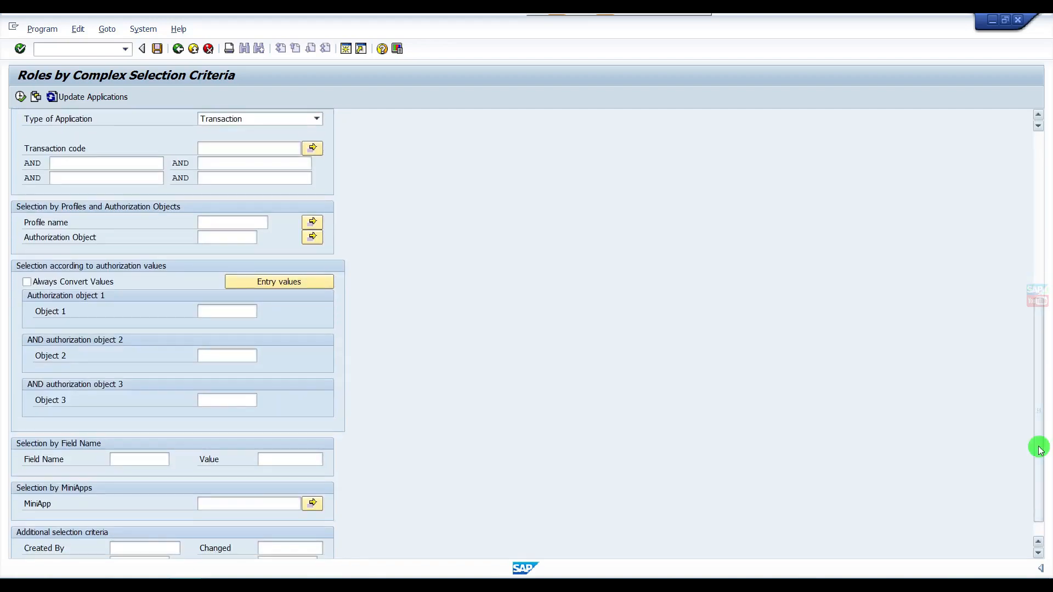
{"action": "left_click", "coordinate": [236, 314]}
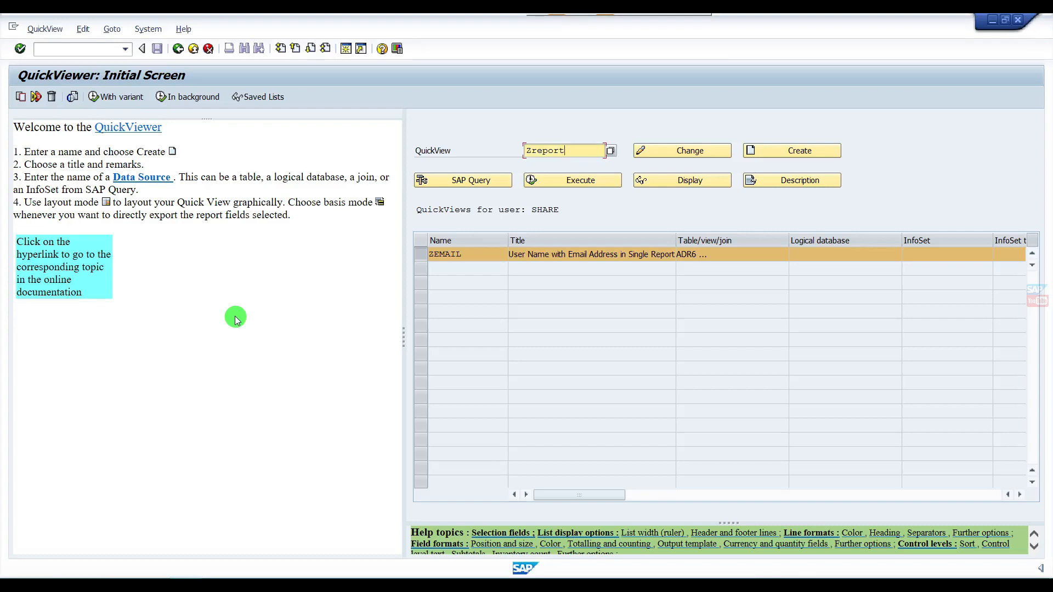
Create QuickView ZREPORT titled "This is Object Level Value Report" with Table join as data source in Basis mode
{"action": "left_click", "coordinate": [786, 152]}
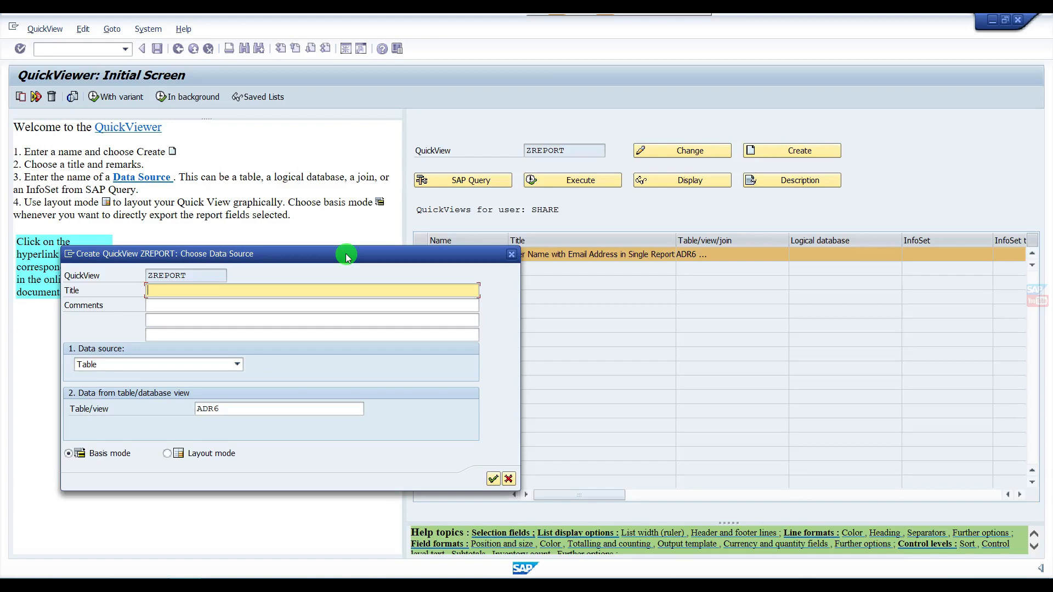
{"action": "type", "text": "This is Object Level Value Report"}
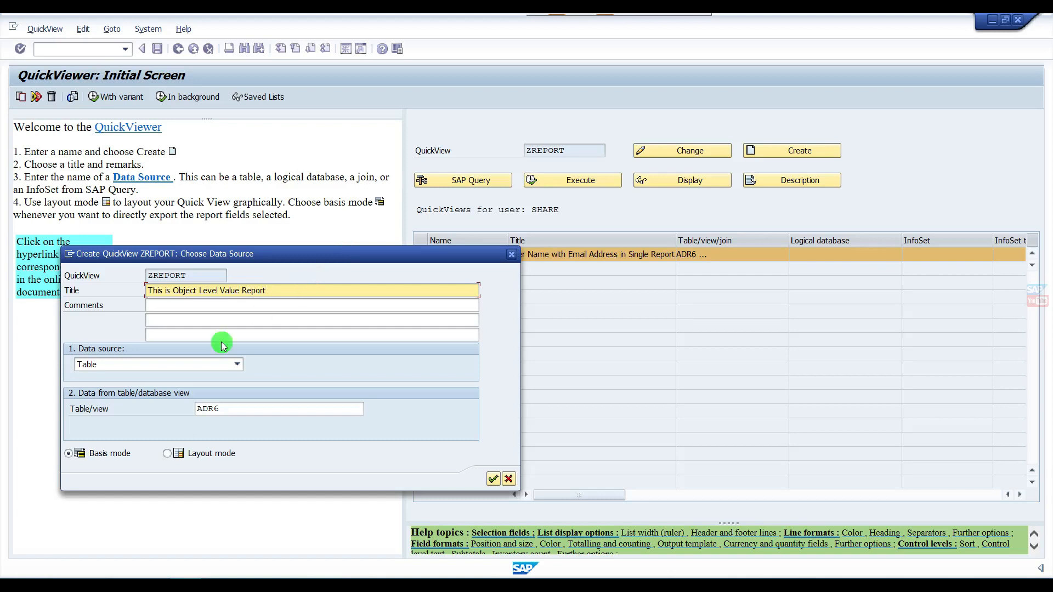
{"action": "left_click", "coordinate": [226, 367]}
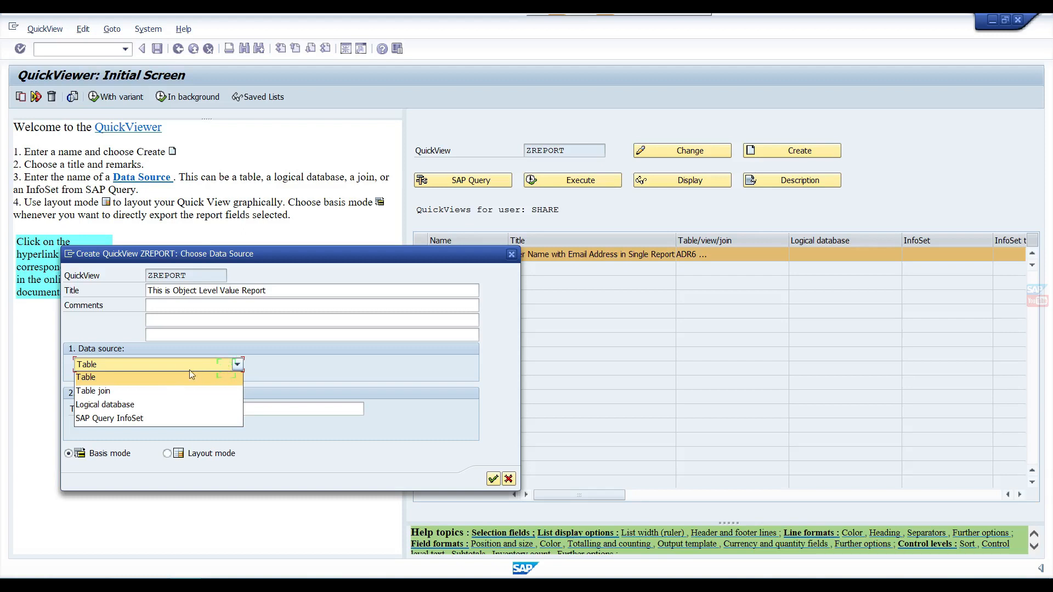
{"action": "left_click", "coordinate": [118, 390]}
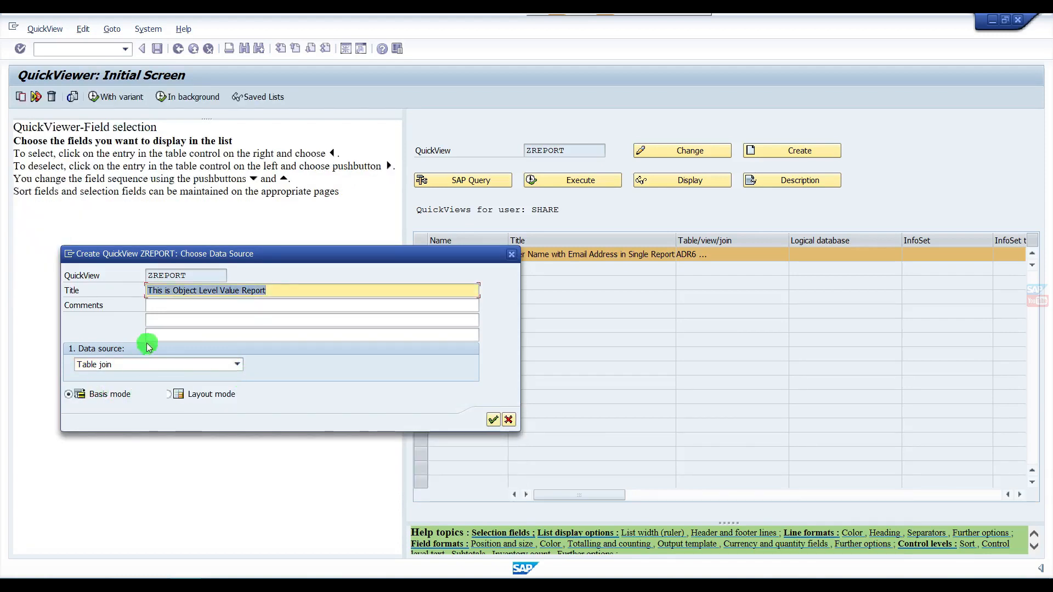
{"action": "left_click", "coordinate": [494, 421]}
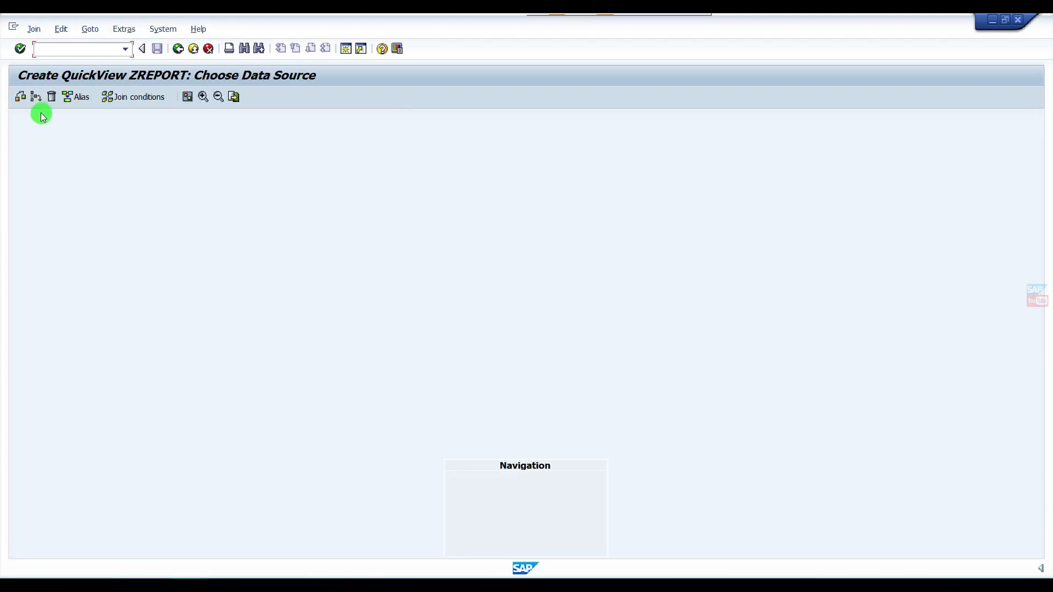
Add table AGR_USERS to the ZREPORT join
{"action": "left_click", "coordinate": [36, 98]}
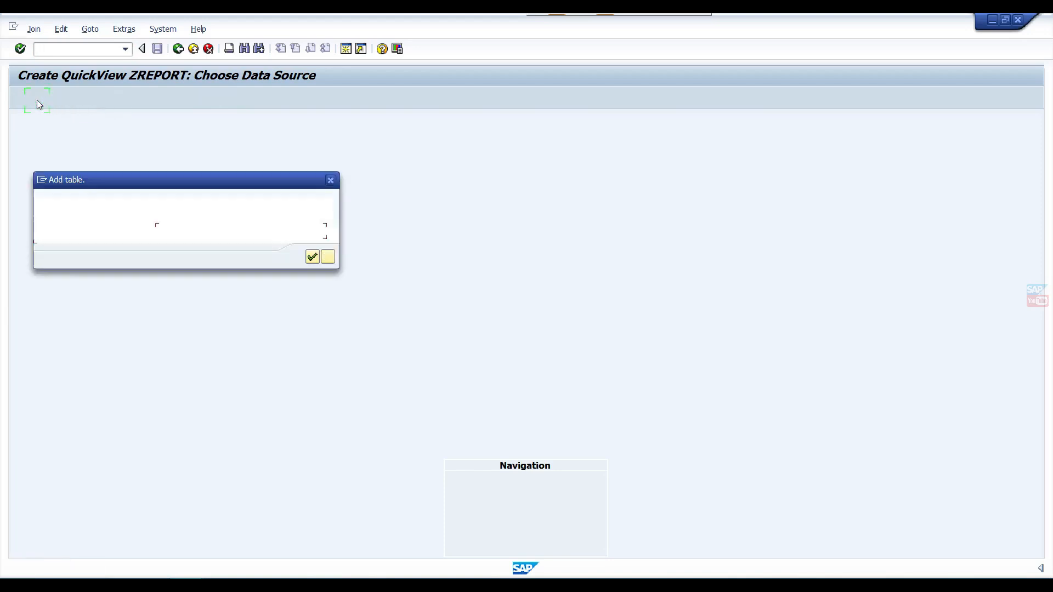
{"action": "type", "text": "agr"}
{"action": "key", "text": "Down"}
{"action": "key", "text": "Down"}
{"action": "key", "text": "Down"}
{"action": "key", "text": "Down"}
{"action": "key", "text": "Up"}
{"action": "key", "text": "Up"}
{"action": "key", "text": "Return"}
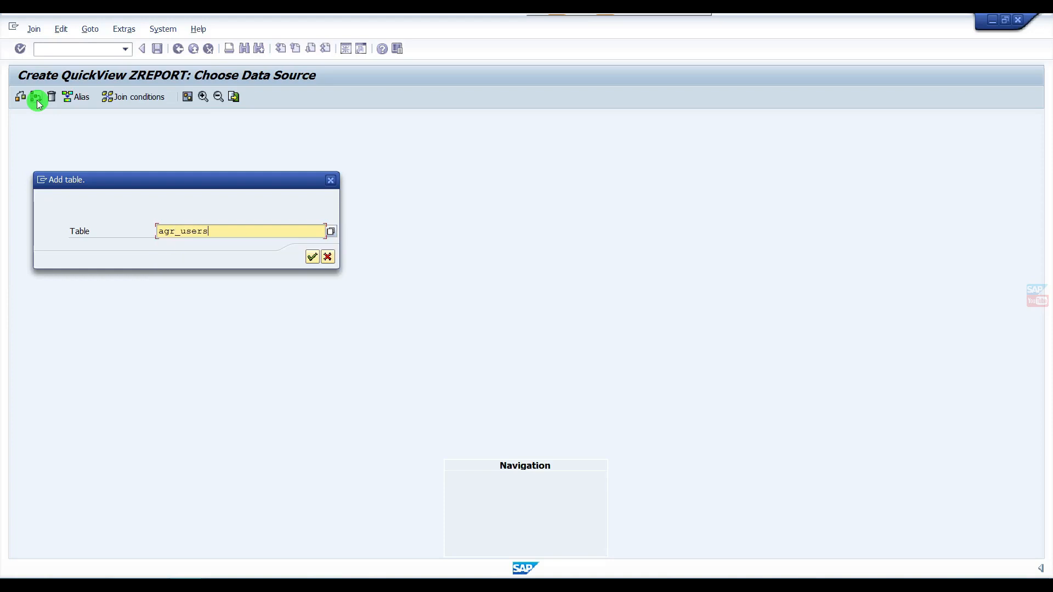
{"action": "key", "text": "Return"}
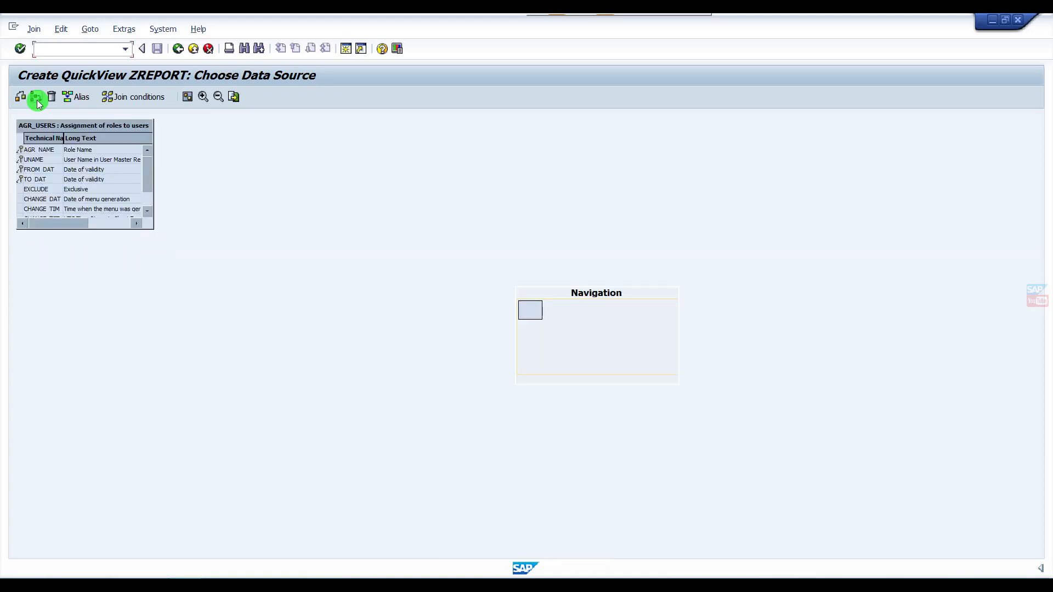
Add table AGR_1251 to the join with AGR_USERS and return to the QuickView's field selection
{"action": "left_click", "coordinate": [37, 100]}
{"action": "key", "text": "BackSpace"}
{"action": "key", "text": "Down"}
{"action": "key", "text": "Down"}
{"action": "key", "text": "Down"}
{"action": "key", "text": "Down"}
{"action": "key", "text": "Return"}
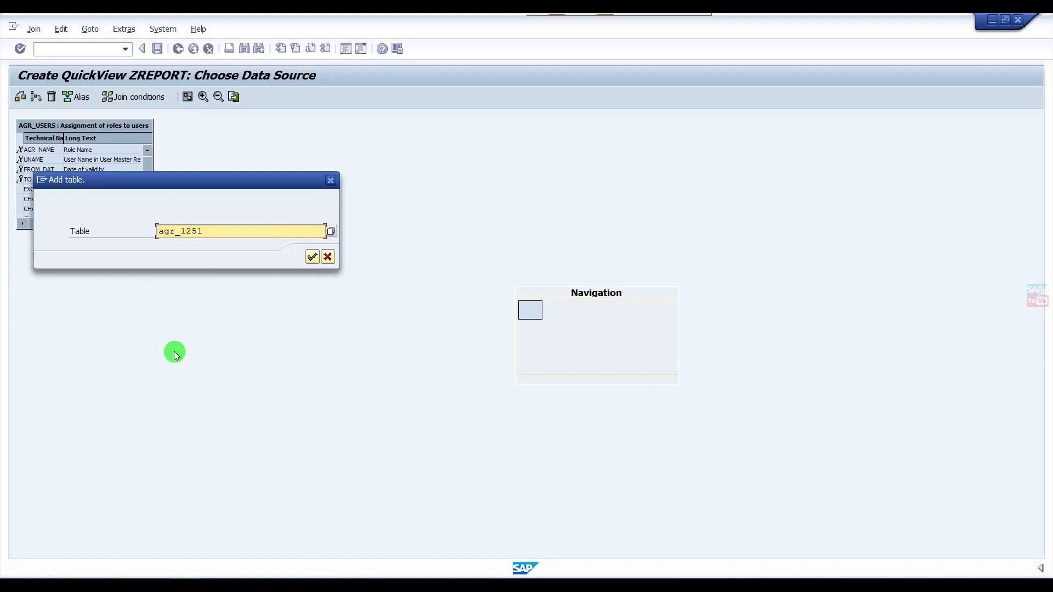
{"action": "left_click", "coordinate": [312, 257]}
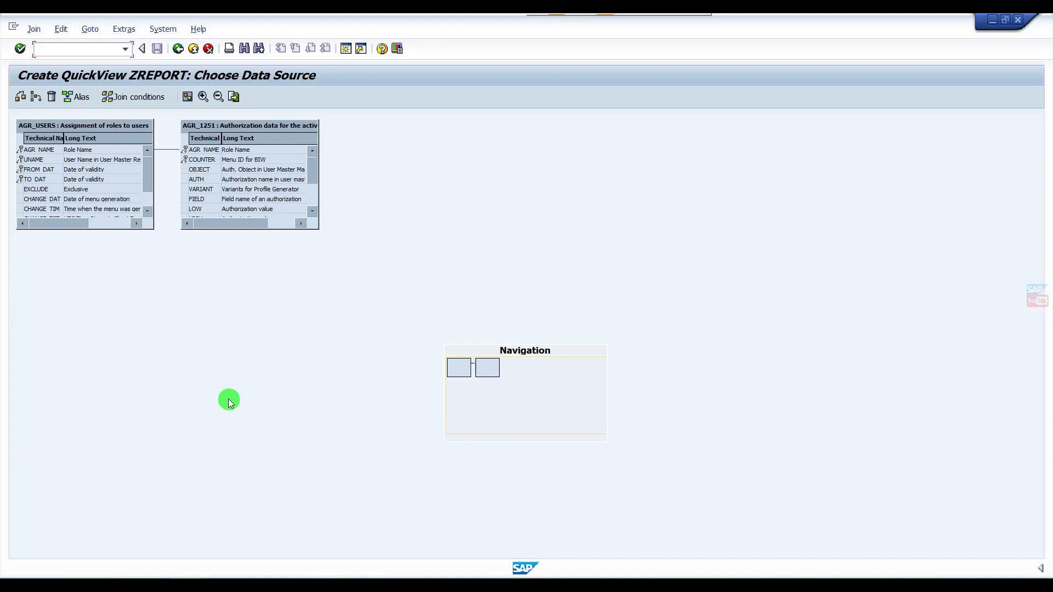
{"action": "left_click", "coordinate": [21, 97]}
{"action": "left_click", "coordinate": [178, 49]}
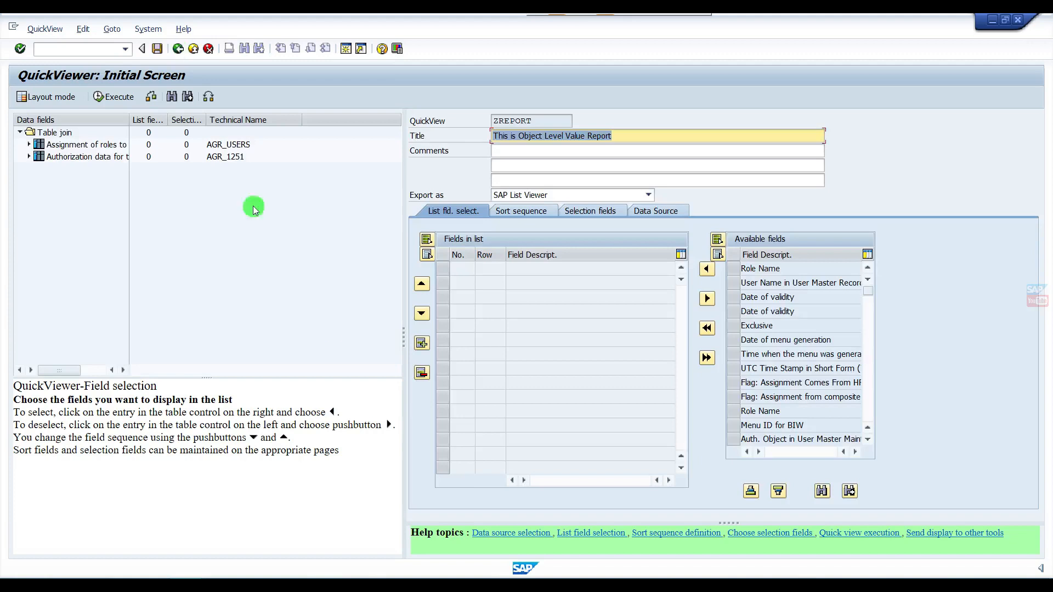
Widen the data fields area and its columns so that field names and headings are readable
{"action": "left_click_drag", "start_coordinate": [403, 329], "coordinate": [425, 329]}
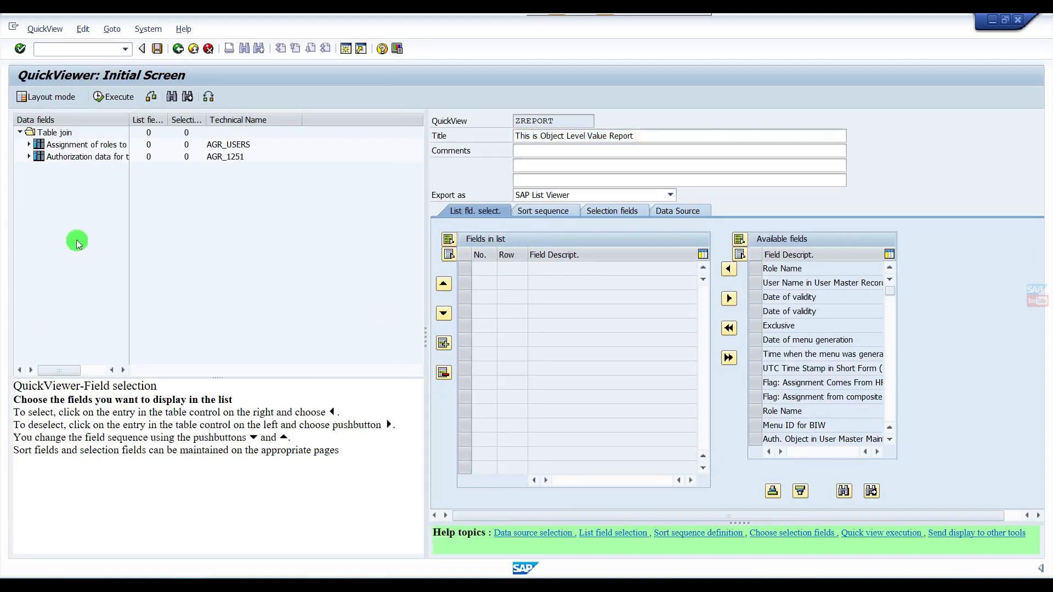
{"action": "left_click_drag", "start_coordinate": [303, 120], "coordinate": [353, 119]}
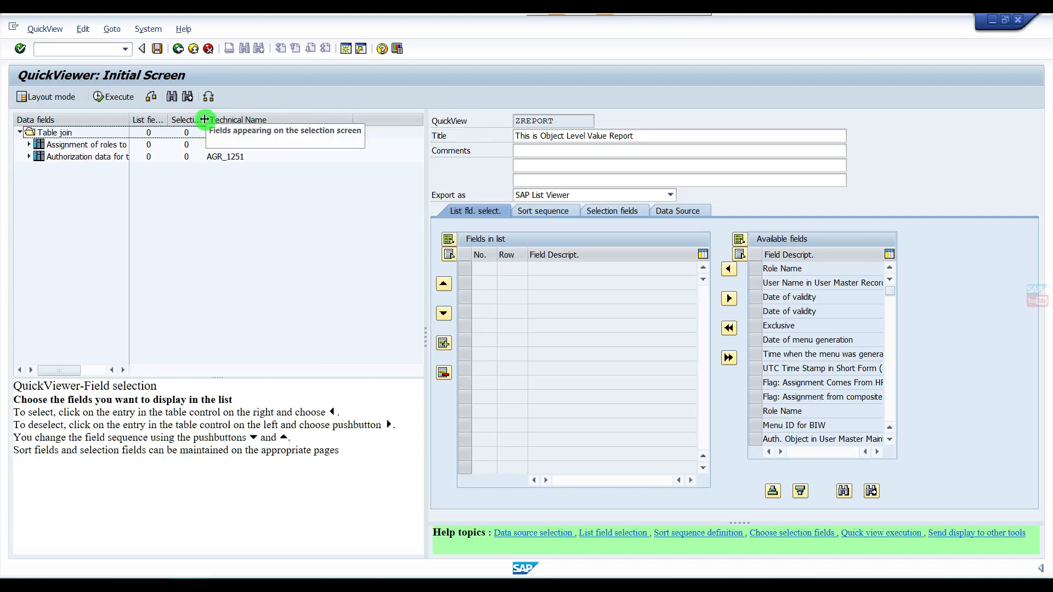
{"action": "left_click_drag", "start_coordinate": [204, 119], "coordinate": [274, 115]}
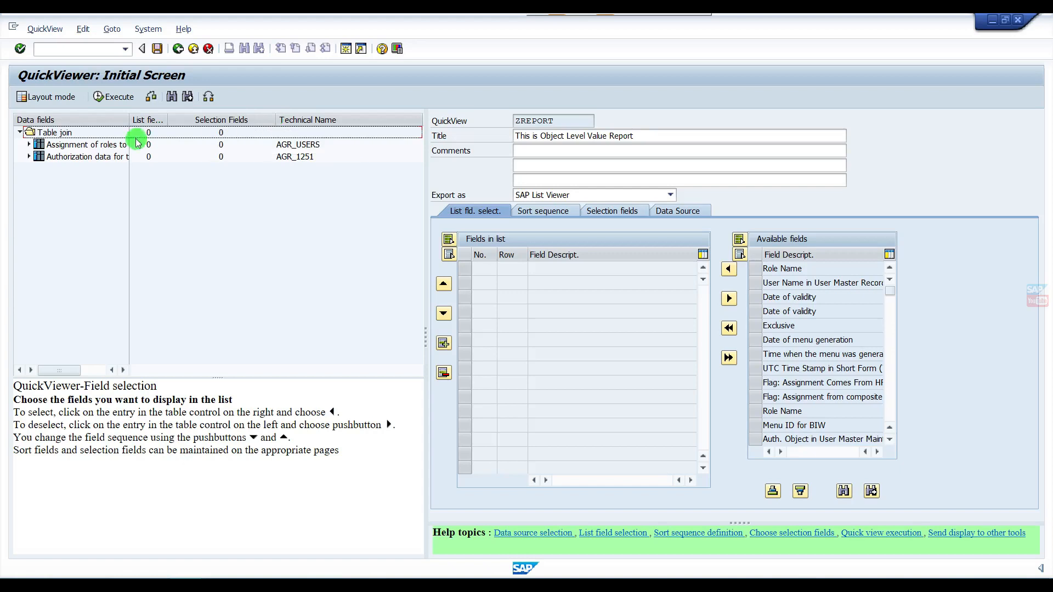
{"action": "left_click_drag", "start_coordinate": [163, 120], "coordinate": [171, 119]}
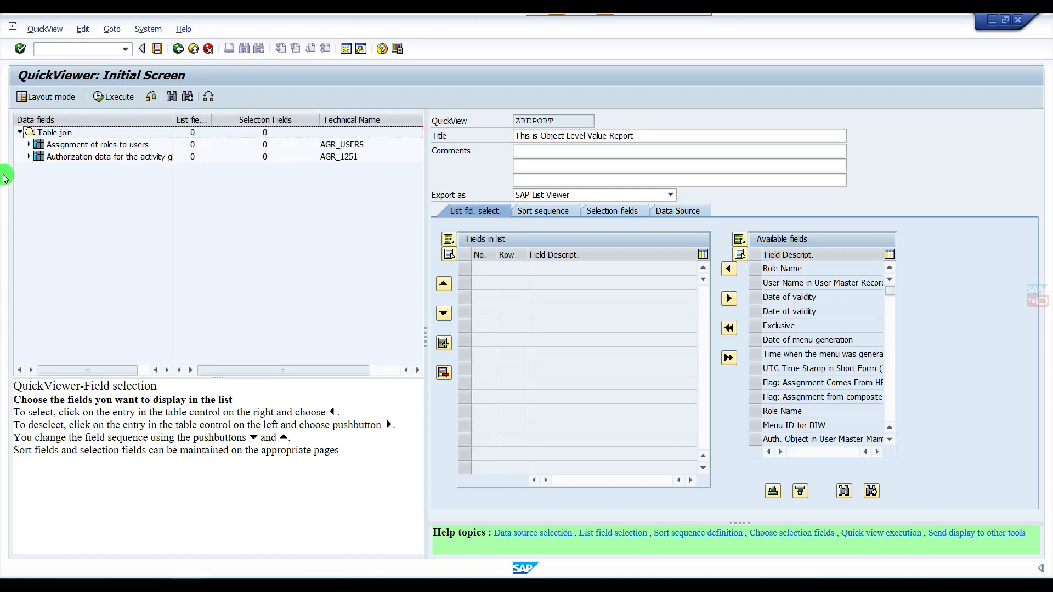
Include User Name in User Master Record and Role Name from AGR_USERS as both list and selection fields
{"action": "left_click", "coordinate": [29, 145]}
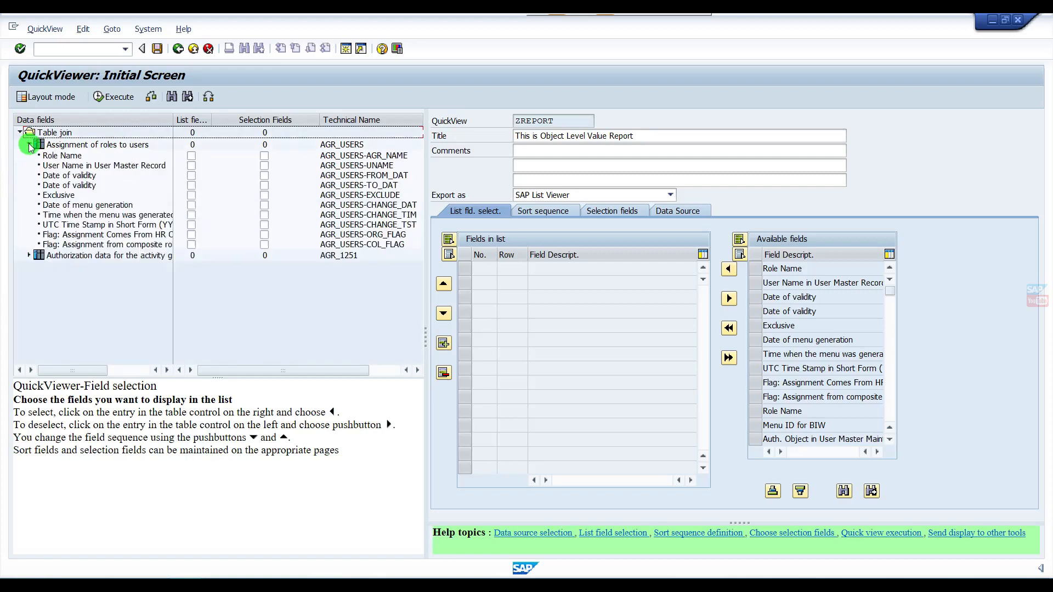
{"action": "left_click", "coordinate": [191, 166]}
{"action": "left_click", "coordinate": [265, 165]}
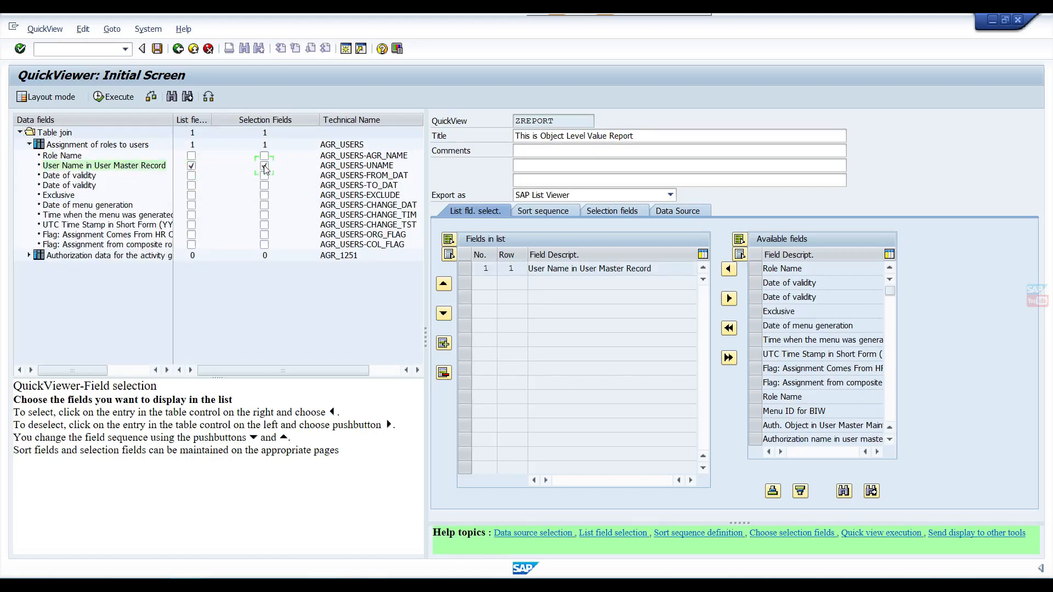
{"action": "left_click", "coordinate": [192, 156]}
{"action": "left_click", "coordinate": [264, 157]}
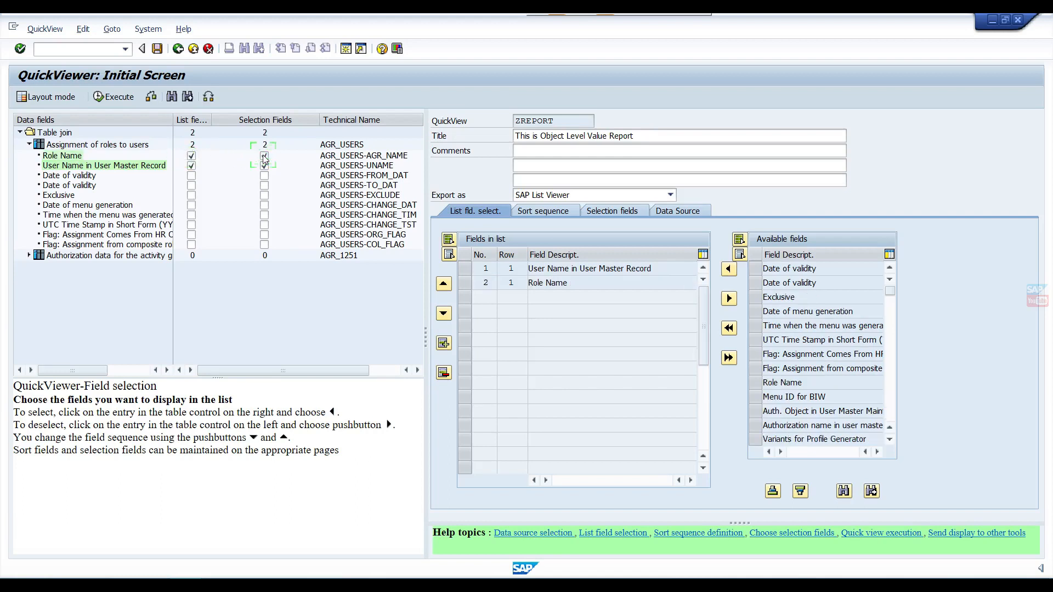
Include Authorization value (AGR_1251-LOW) and Field name of an authorization as both list and selection fields
{"action": "left_click", "coordinate": [29, 256]}
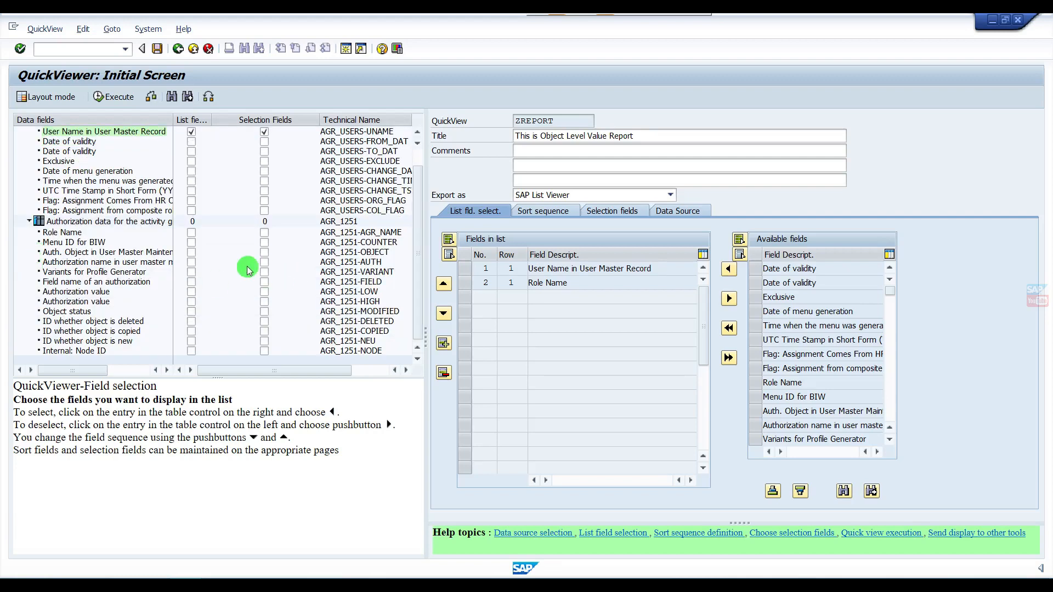
{"action": "left_click", "coordinate": [192, 292]}
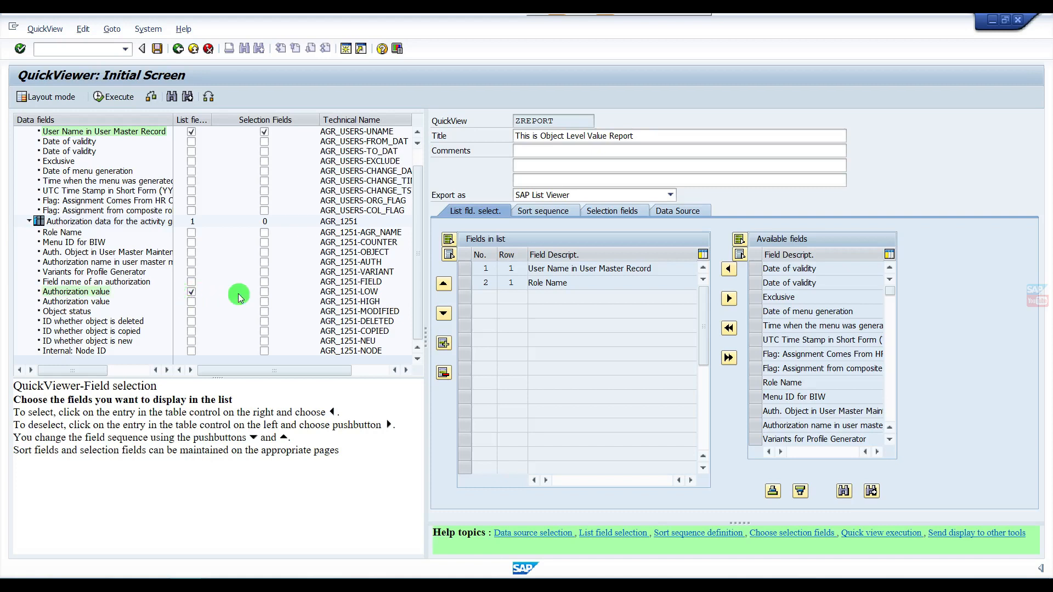
{"action": "left_click", "coordinate": [264, 292]}
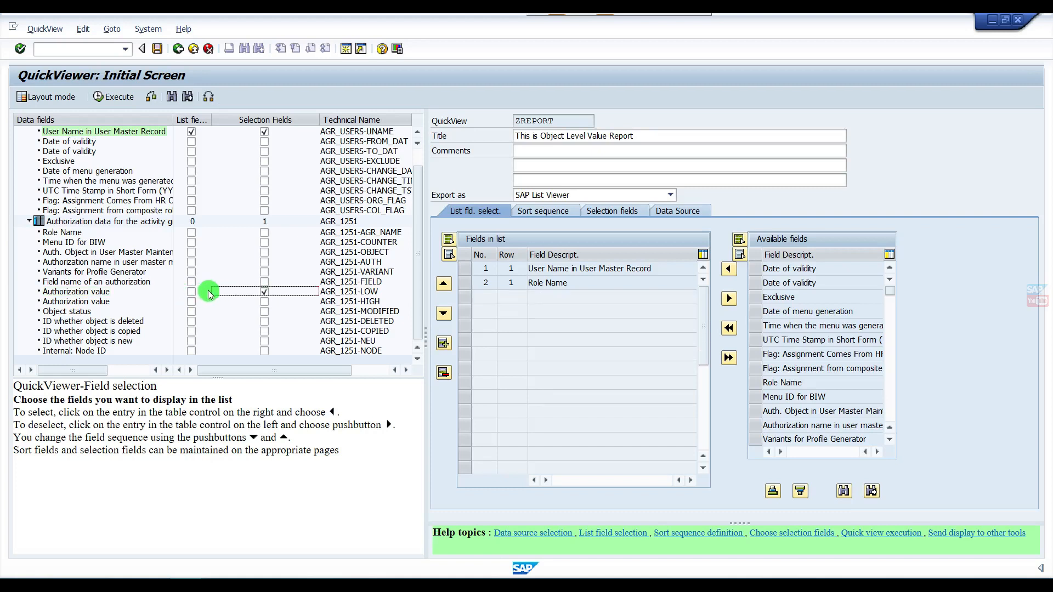
{"action": "left_click", "coordinate": [191, 282]}
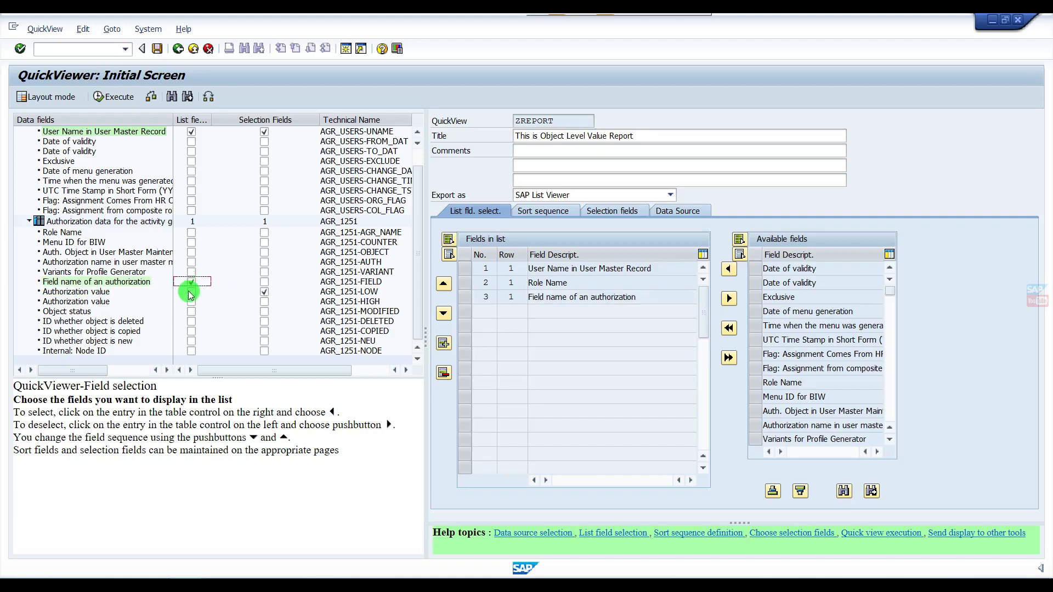
{"action": "left_click", "coordinate": [262, 284]}
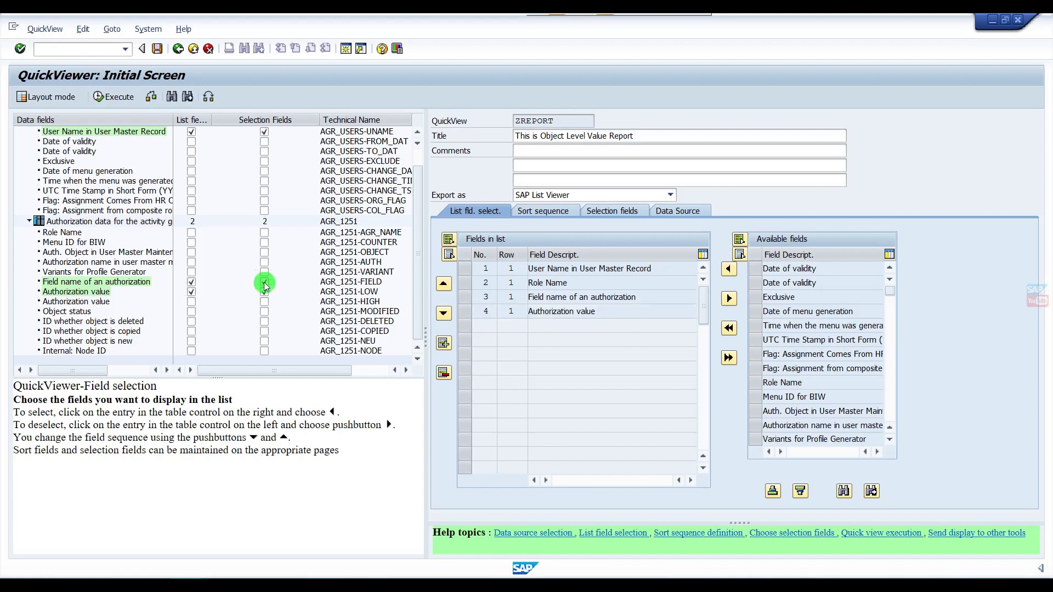
Include Authorization name in user master maintenance and Auth. Object in User Master Maintenance from AGR_1251 as both list and selection fields
{"action": "left_click", "coordinate": [191, 263]}
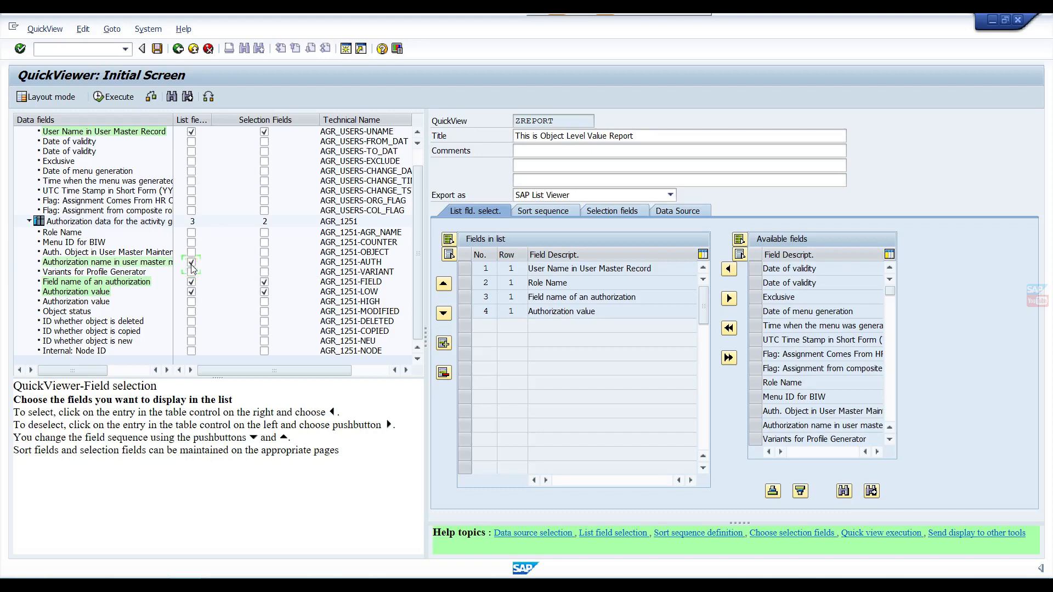
{"action": "left_click", "coordinate": [264, 263]}
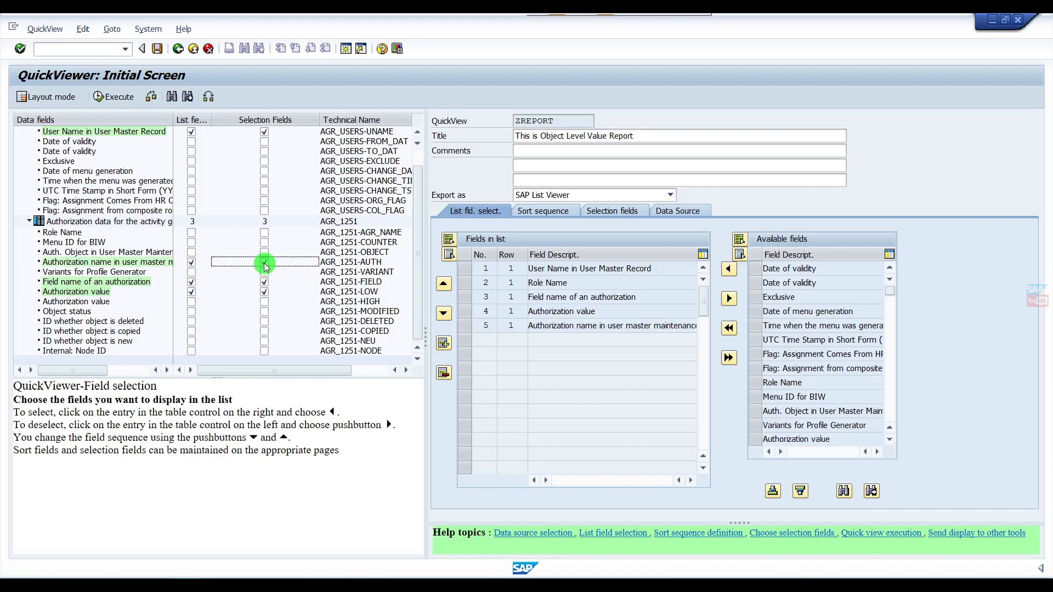
{"action": "left_click", "coordinate": [190, 253]}
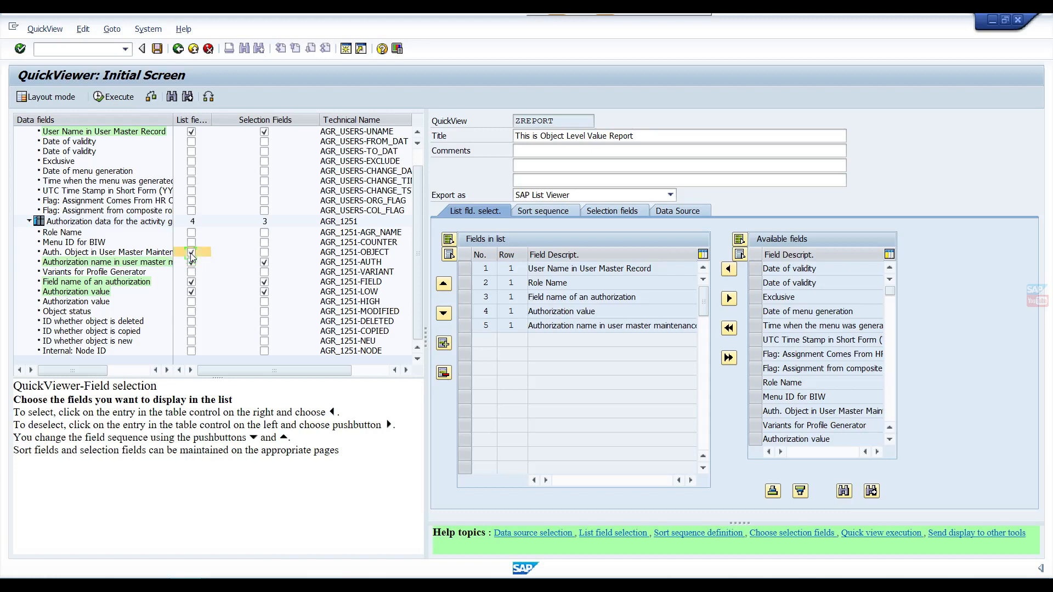
{"action": "left_click", "coordinate": [191, 253]}
{"action": "left_click", "coordinate": [191, 253]}
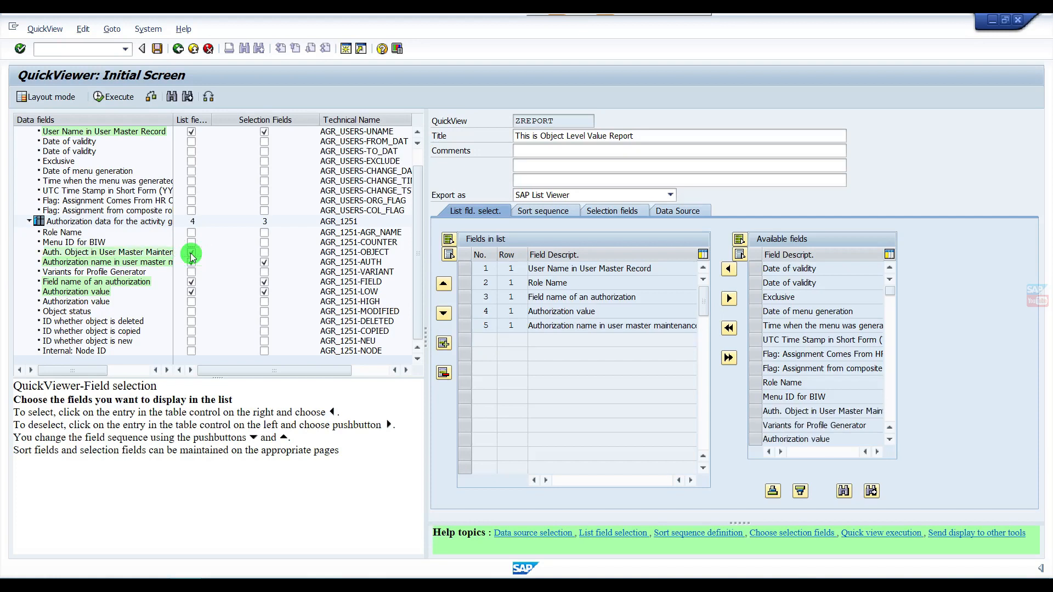
{"action": "left_click", "coordinate": [265, 256]}
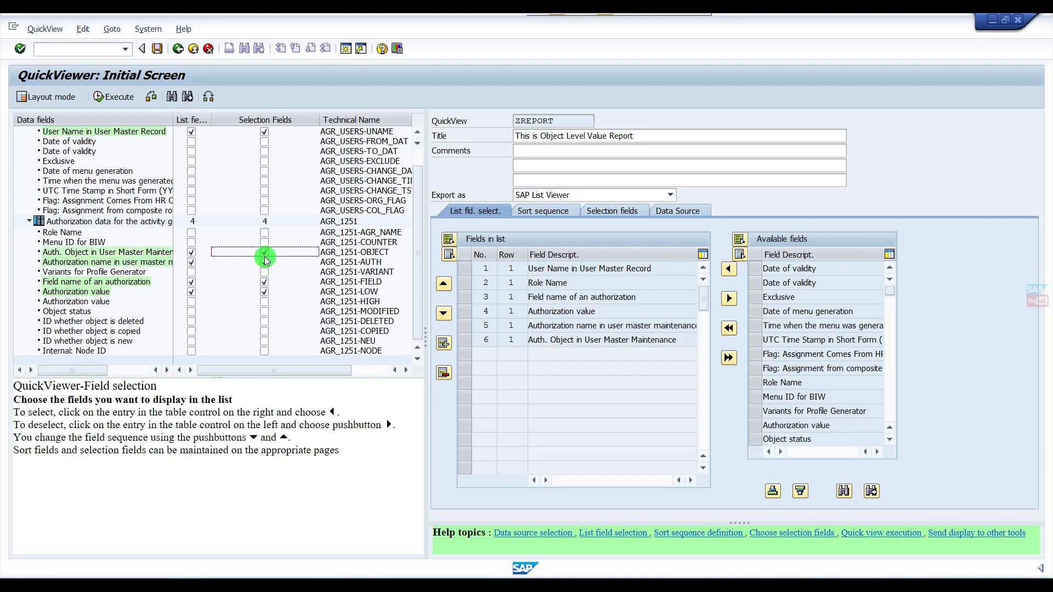
{"action": "left_click", "coordinate": [419, 181]}
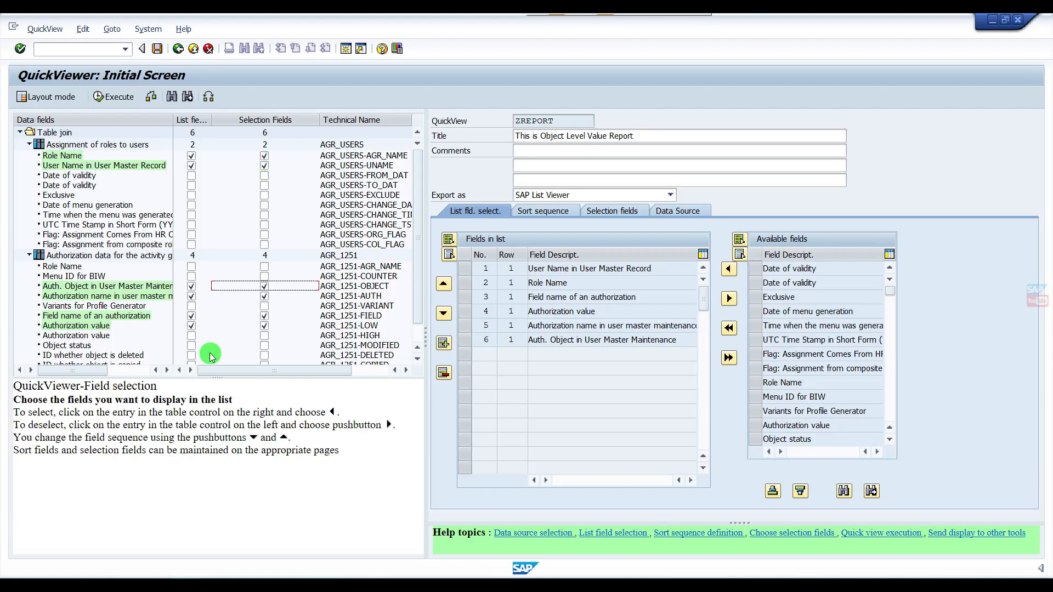
Move Field name of an authorization above Authorization value in the selection fields, and check the order of the list fields
{"action": "left_click", "coordinate": [617, 214]}
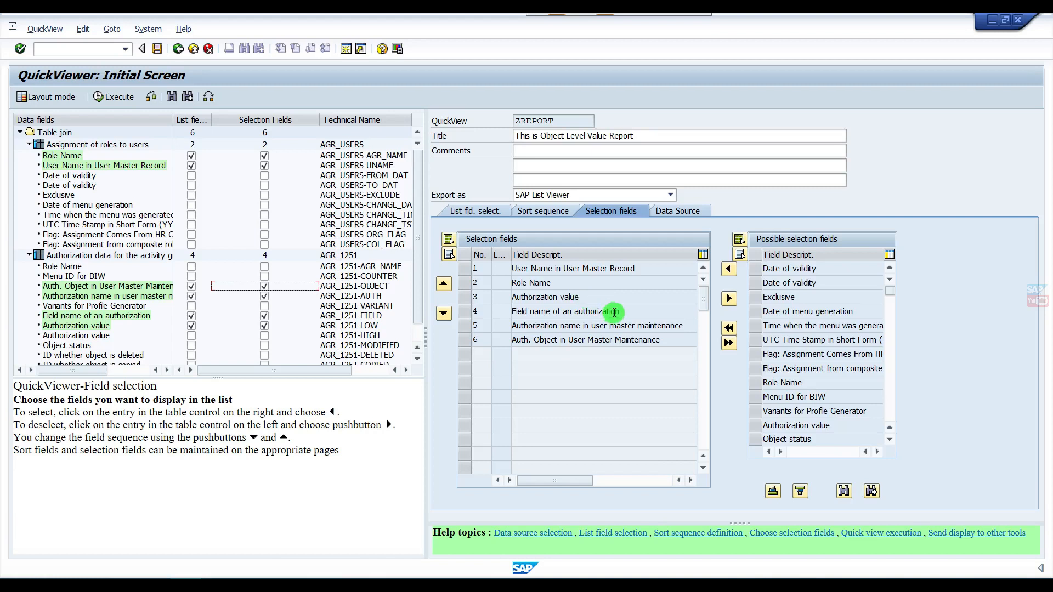
{"action": "left_click", "coordinate": [465, 312]}
{"action": "left_click", "coordinate": [449, 288]}
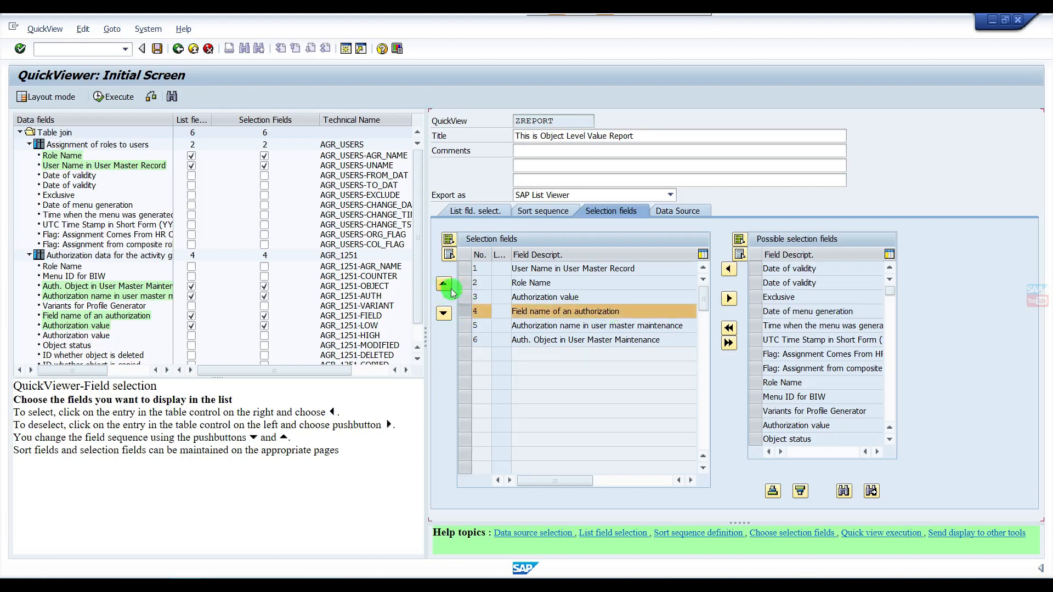
{"action": "left_click", "coordinate": [606, 306]}
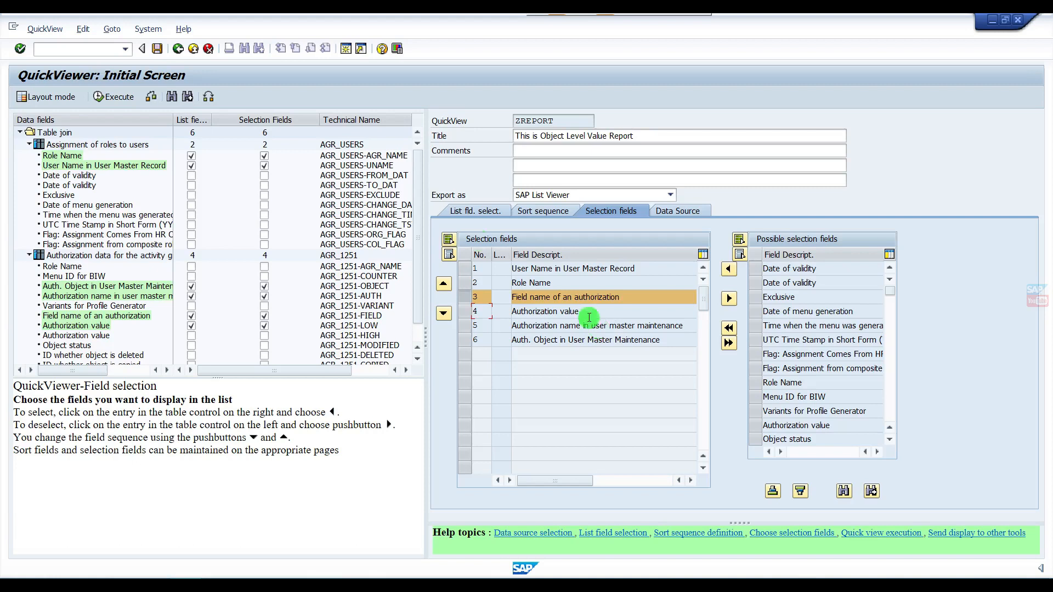
{"action": "left_click", "coordinate": [464, 213]}
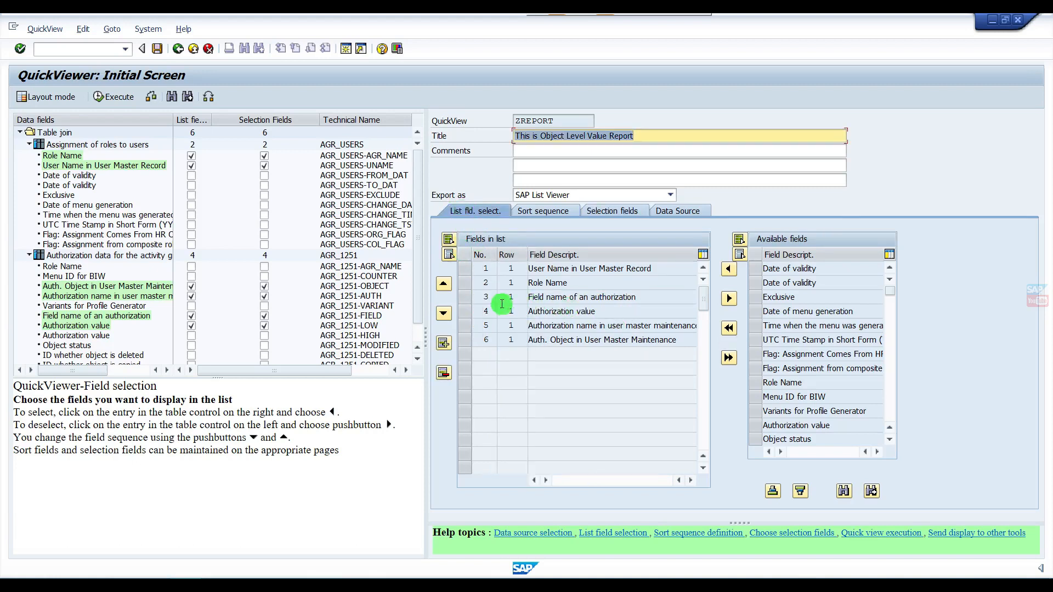
Save QuickView ZREPORT and run its report for user name SHARE
{"action": "left_click", "coordinate": [160, 52]}
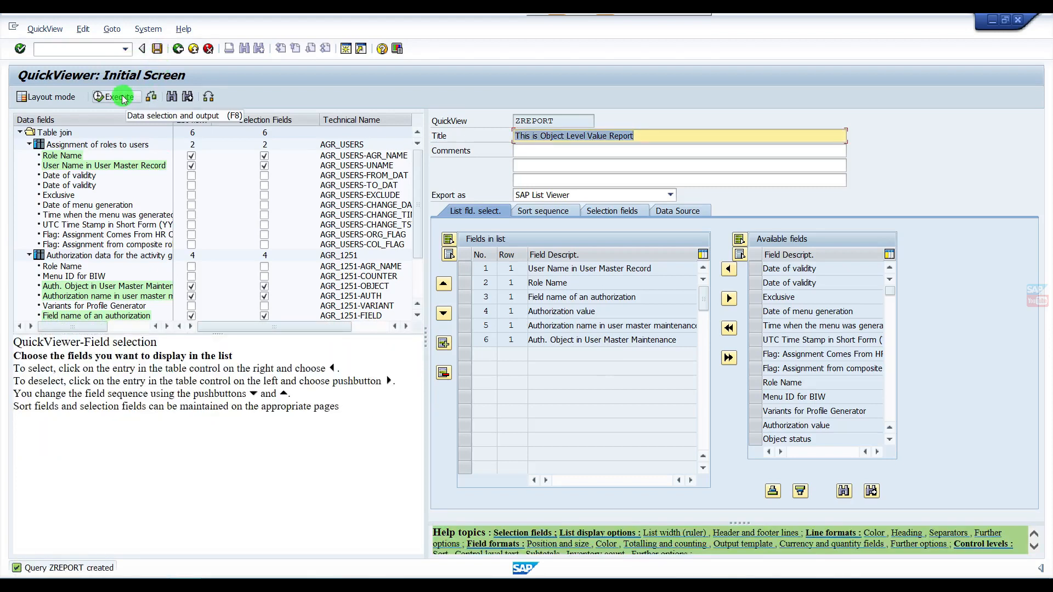
{"action": "left_click", "coordinate": [120, 97]}
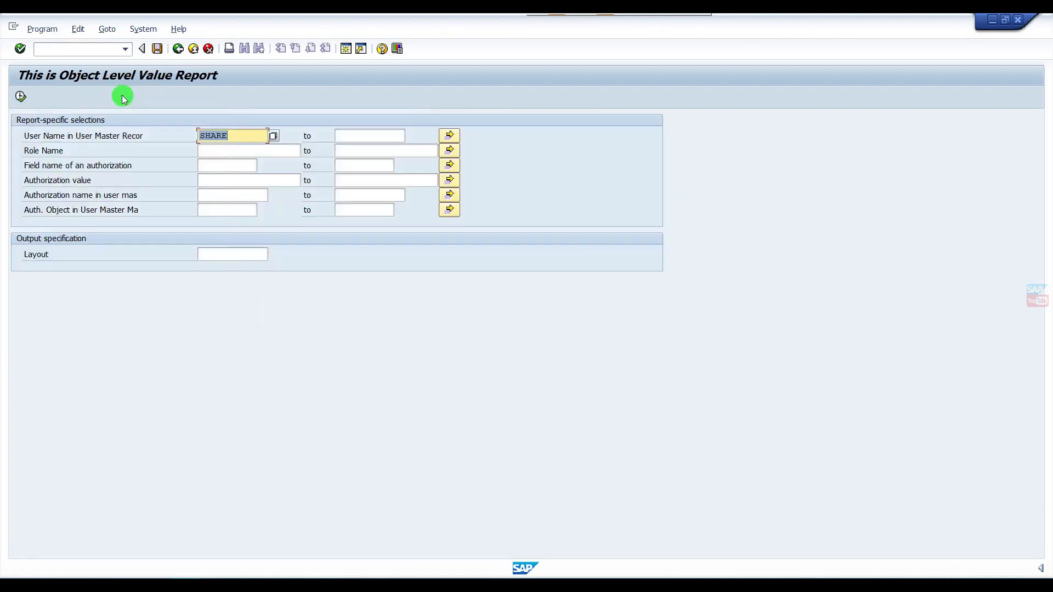
{"action": "key", "text": "BackSpace"}
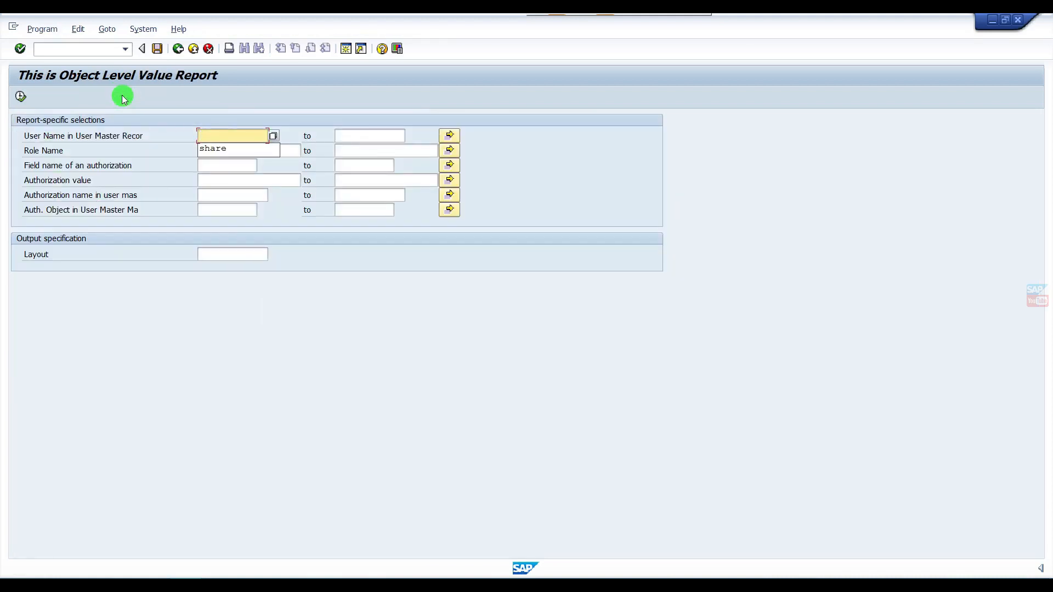
{"action": "left_click", "coordinate": [293, 334]}
{"action": "left_click", "coordinate": [212, 134]}
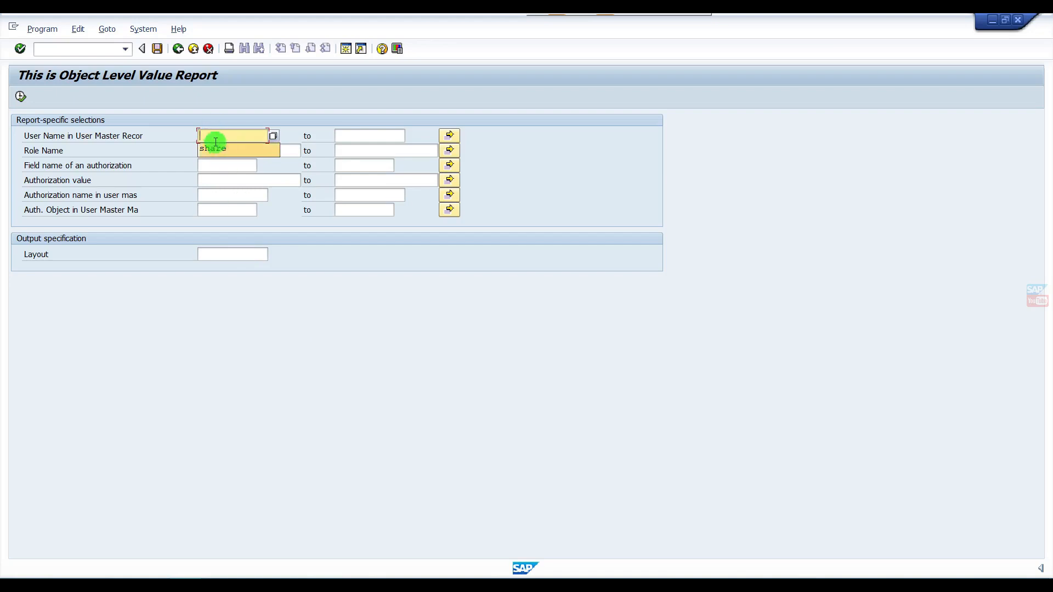
{"action": "left_click", "coordinate": [218, 150]}
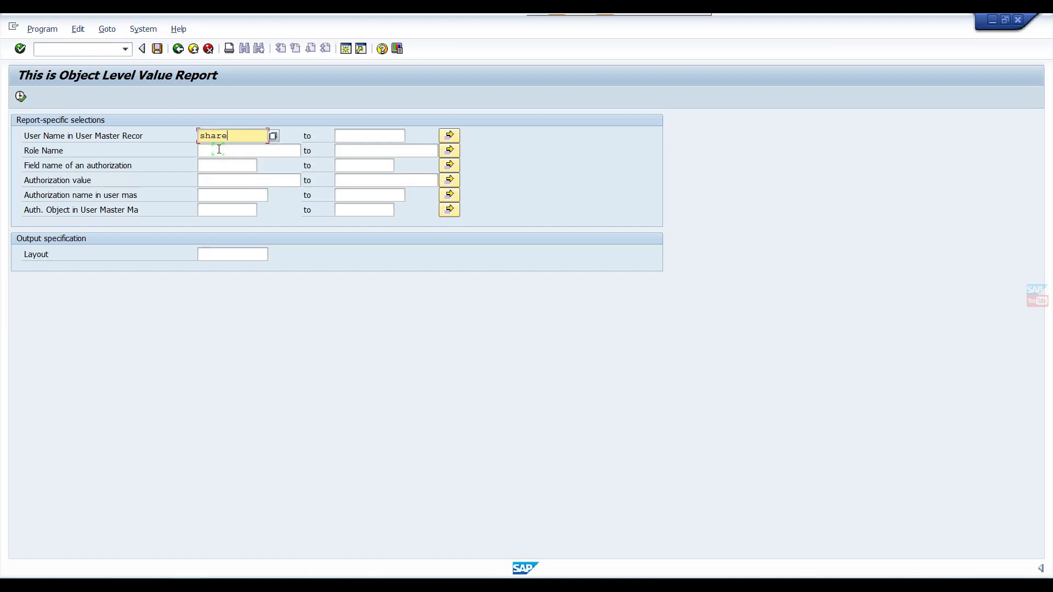
{"action": "left_click", "coordinate": [20, 99]}
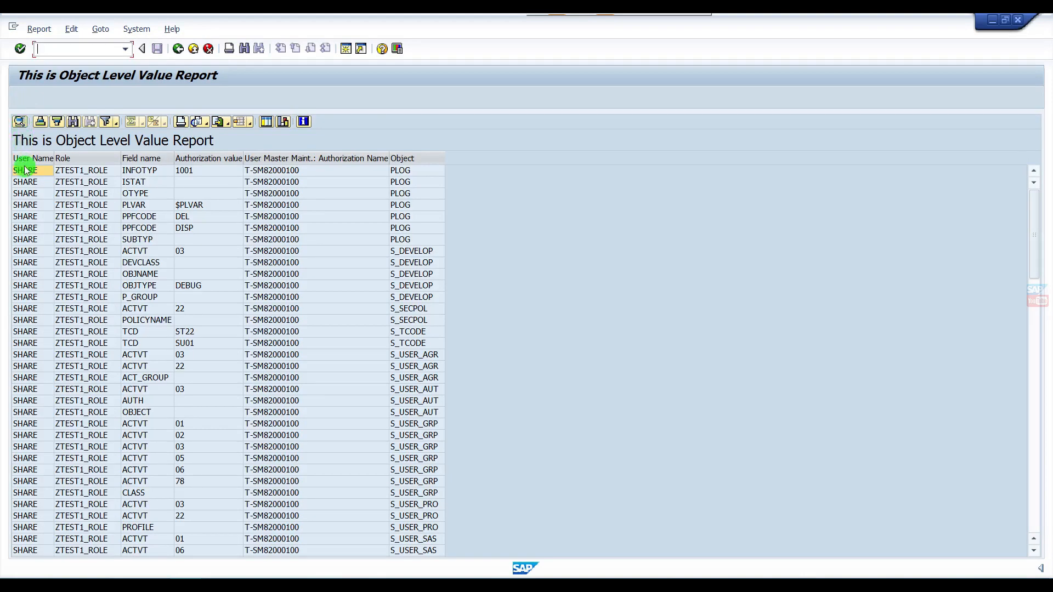
{"action": "left_click", "coordinate": [64, 173]}
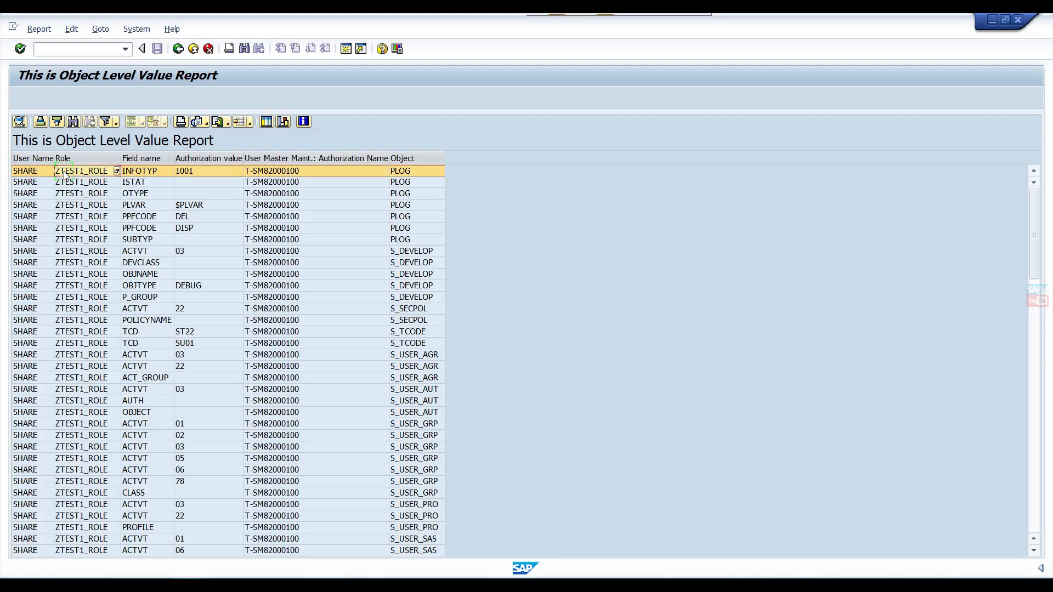
Start SUIM in a new session and list the roles assigned to user SHARE with Roles by Complex Selection Criteria
{"action": "left_click", "coordinate": [345, 49]}
{"action": "type", "text": "su"}
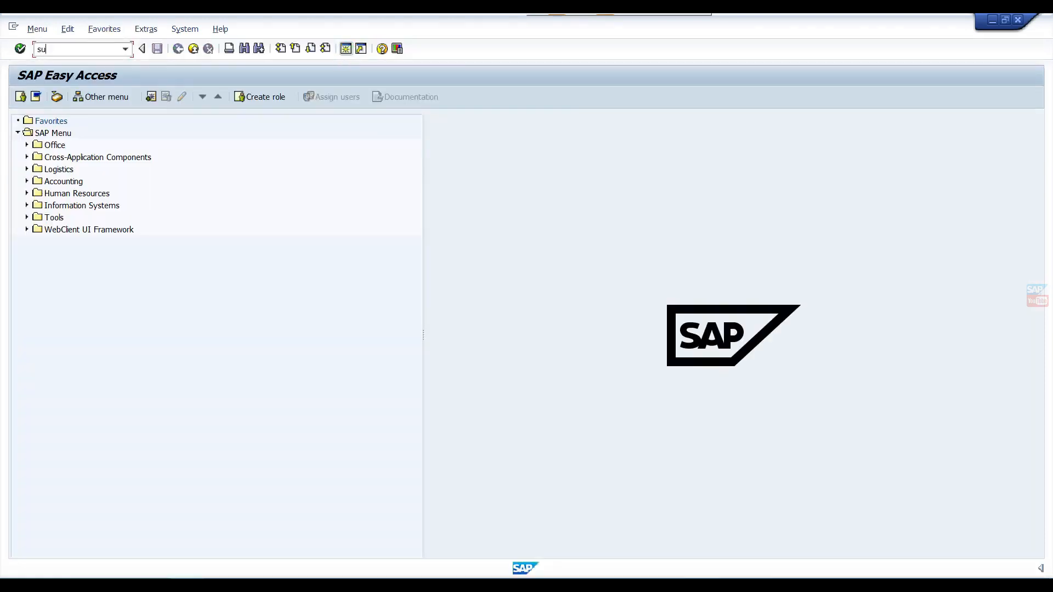
{"action": "type", "text": "im"}
{"action": "key", "text": "Return"}
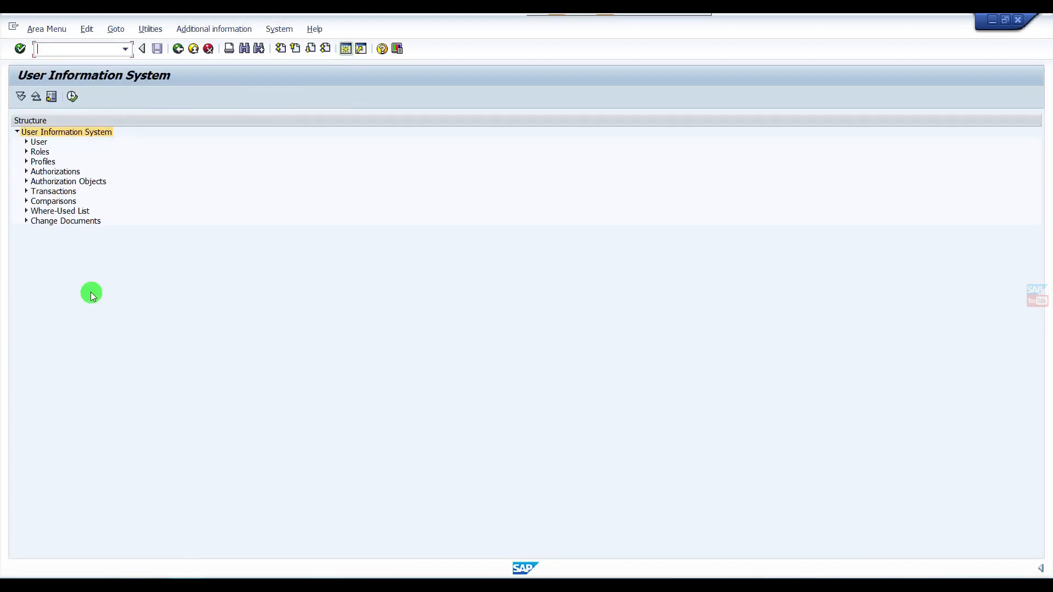
{"action": "left_click", "coordinate": [27, 149]}
{"action": "double_click", "coordinate": [44, 162]}
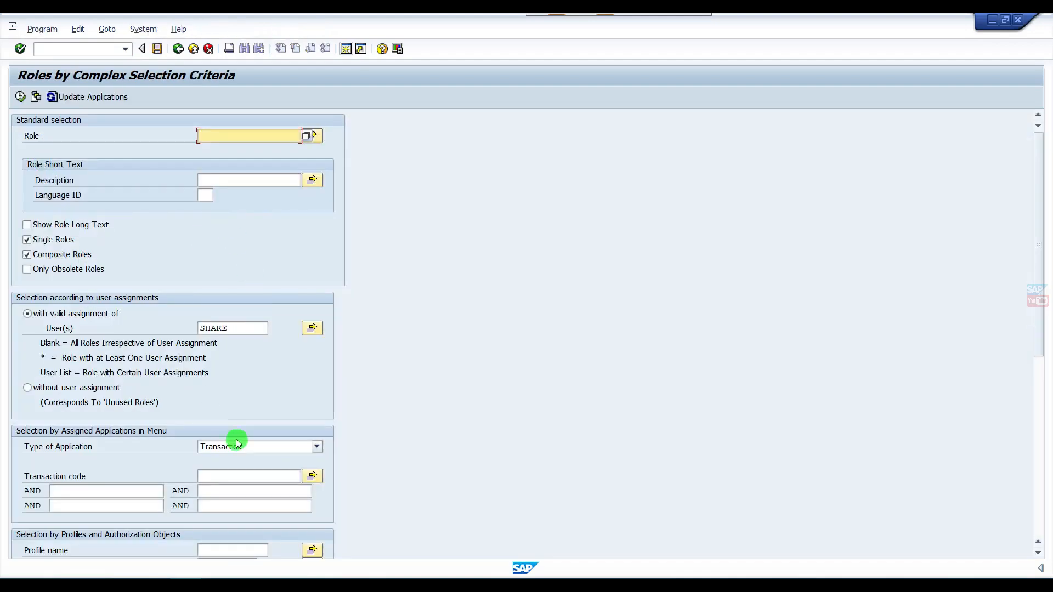
{"action": "left_click", "coordinate": [20, 96]}
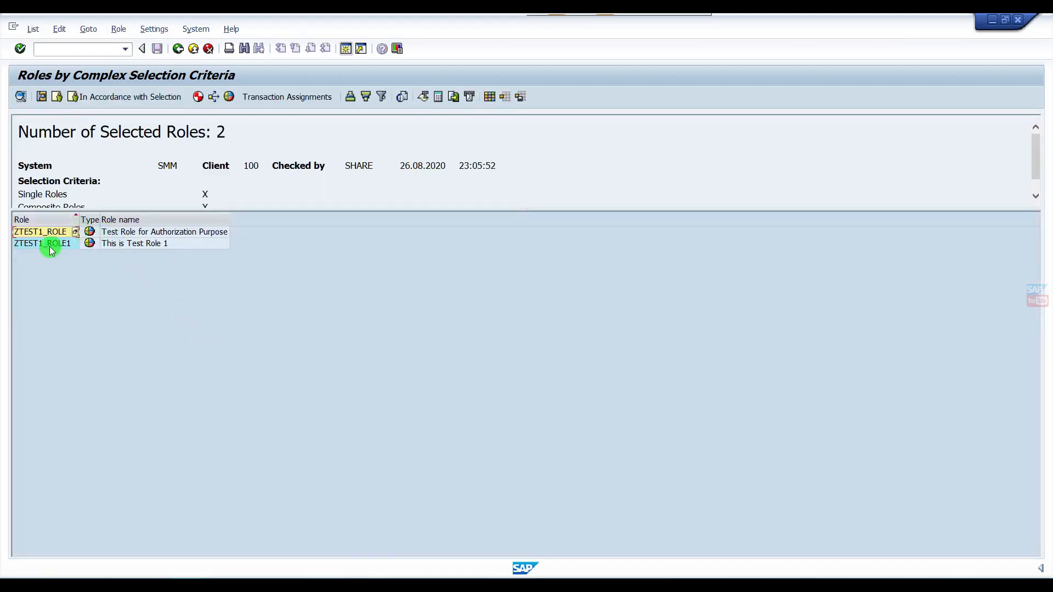
Open ZTEST1_ROLE from the role list and display its authorization data
{"action": "left_click", "coordinate": [49, 246]}
{"action": "left_click", "coordinate": [54, 234]}
{"action": "left_click", "coordinate": [53, 235]}
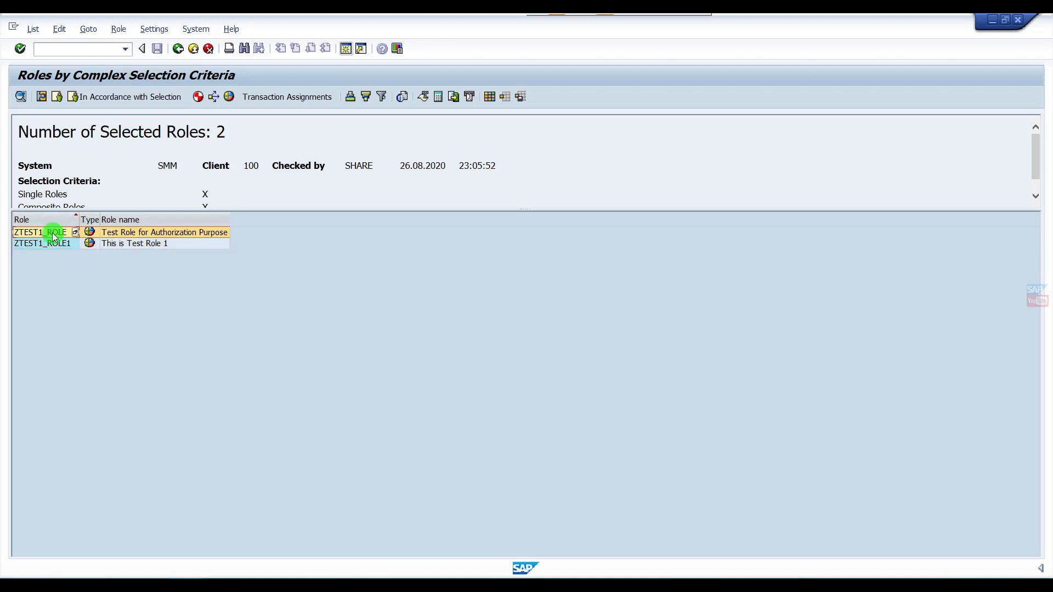
{"action": "double_click", "coordinate": [54, 235]}
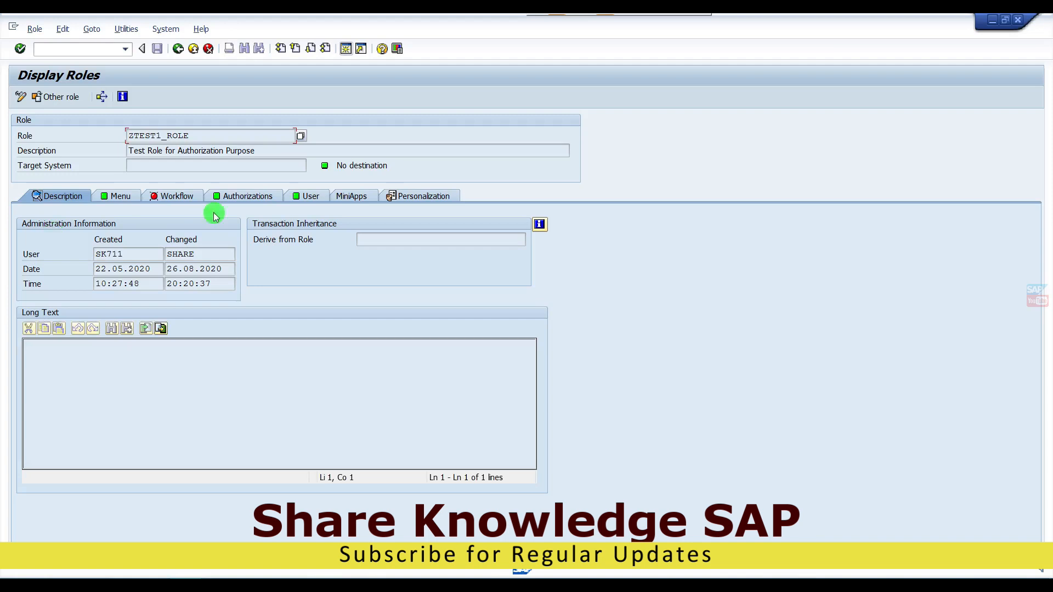
{"action": "left_click", "coordinate": [242, 199]}
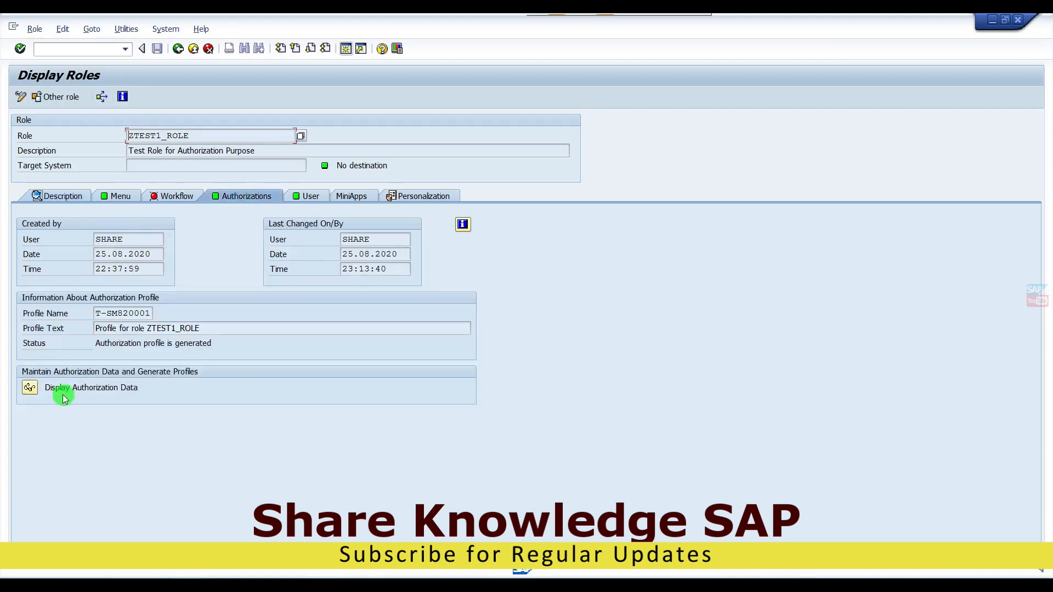
{"action": "left_click", "coordinate": [28, 389]}
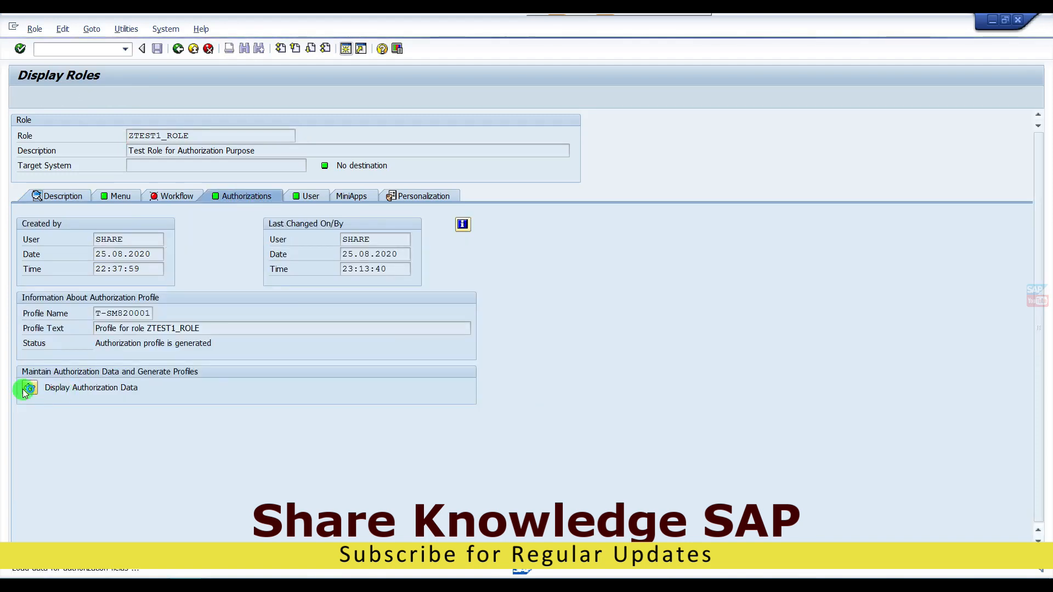
Show technical names, then expand HR: Master Data under Human Resources and the Basis - Development Environment class
{"action": "left_click", "coordinate": [152, 29]}
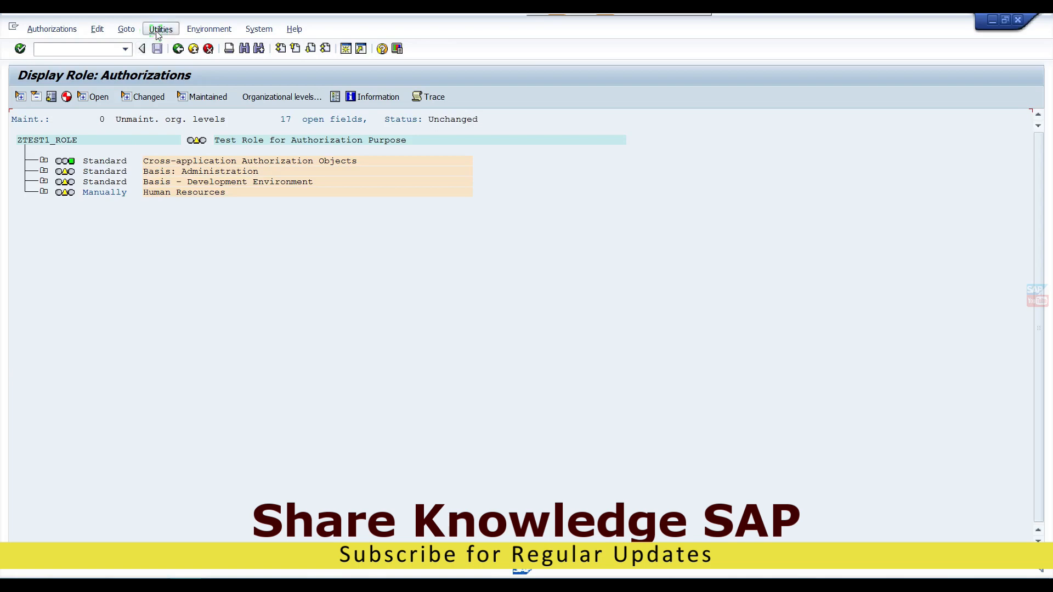
{"action": "left_click", "coordinate": [175, 123]}
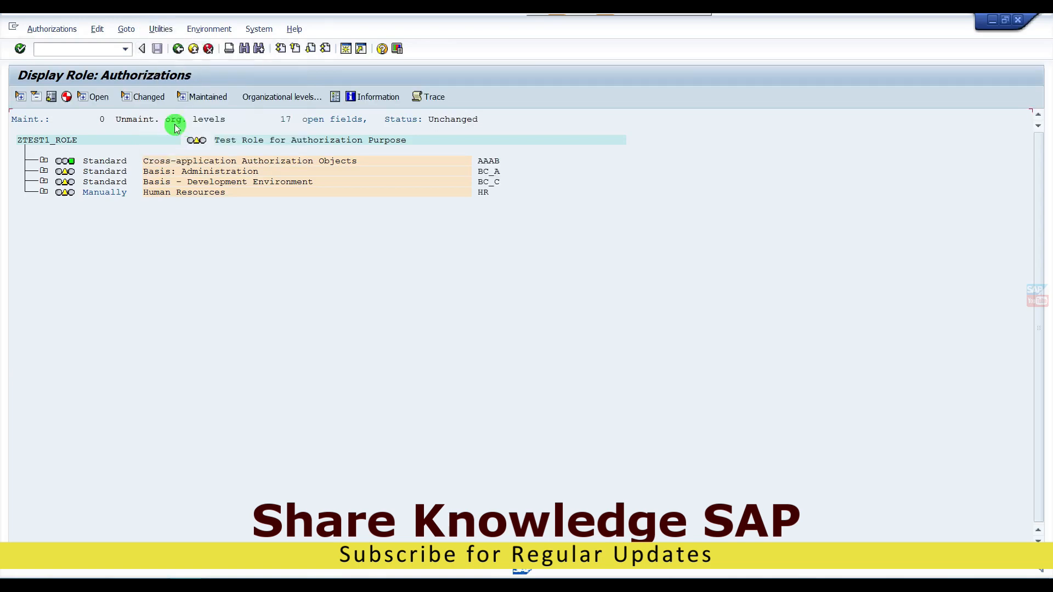
{"action": "left_click", "coordinate": [42, 193]}
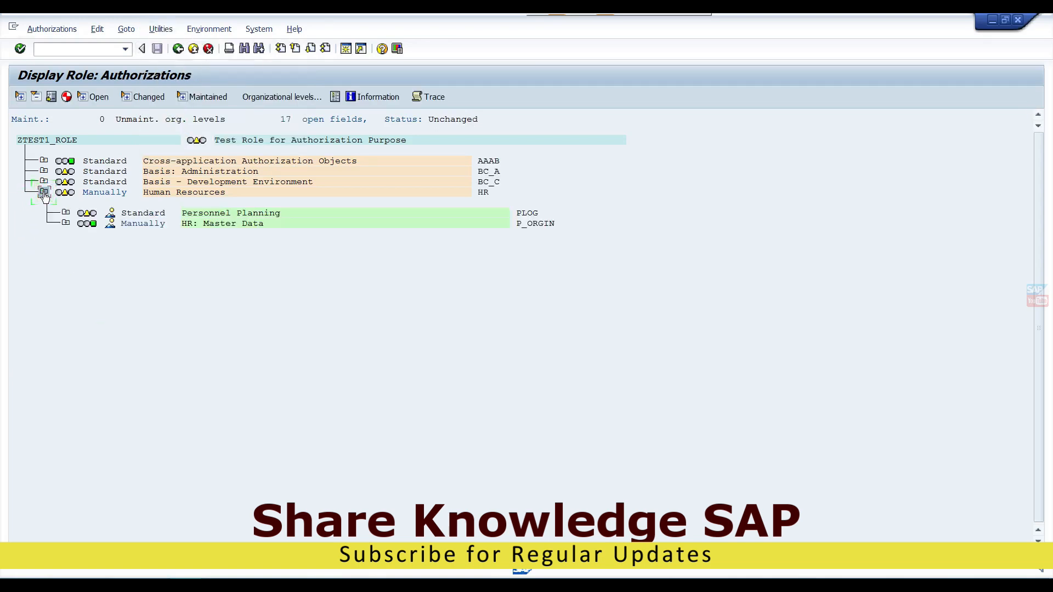
{"action": "left_click", "coordinate": [66, 225]}
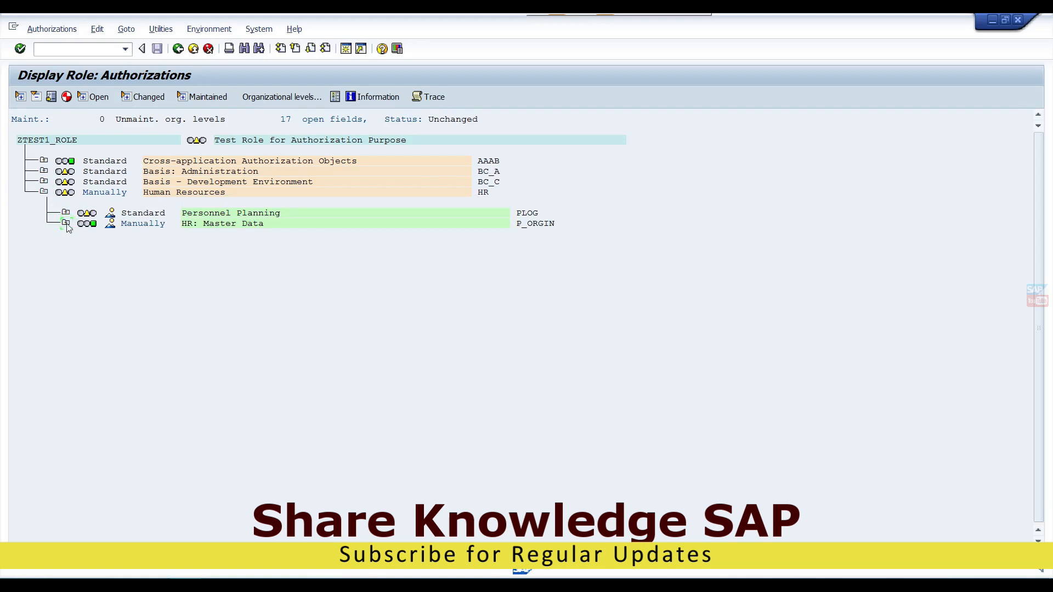
{"action": "left_click", "coordinate": [44, 181]}
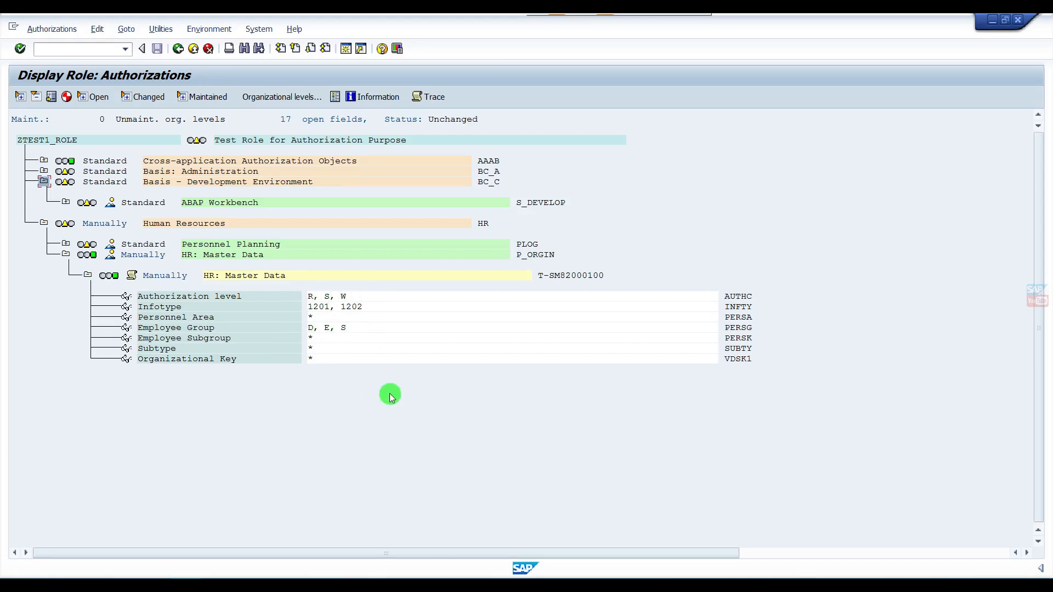
Compare the report with the role's authorization data, then sort the report by field name in descending order and locate the P_ORGIN rows
{"action": "key", "text": "alt+Tab"}
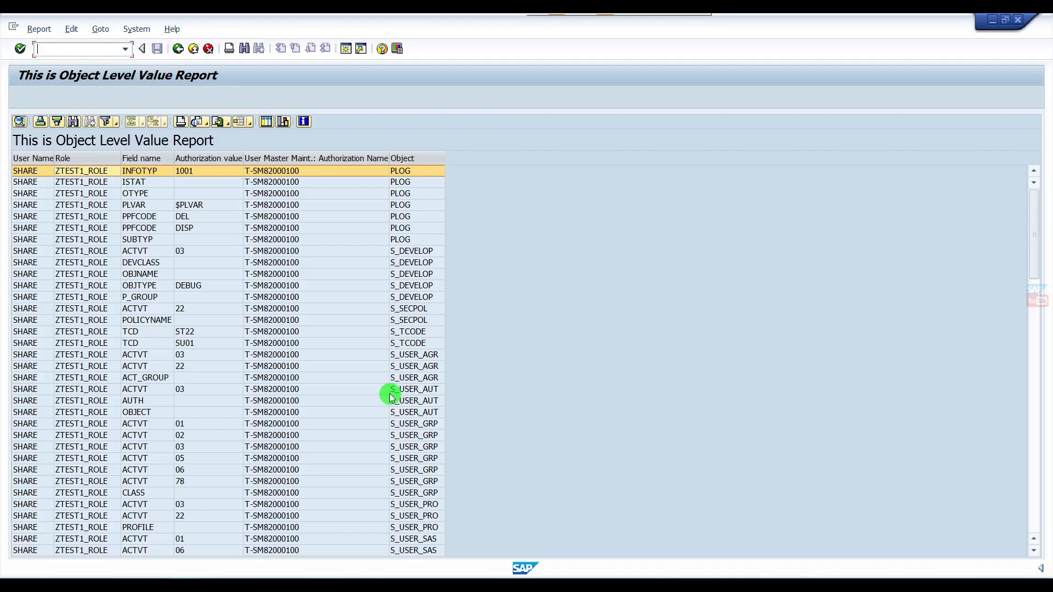
{"action": "key", "text": "alt+Tab"}
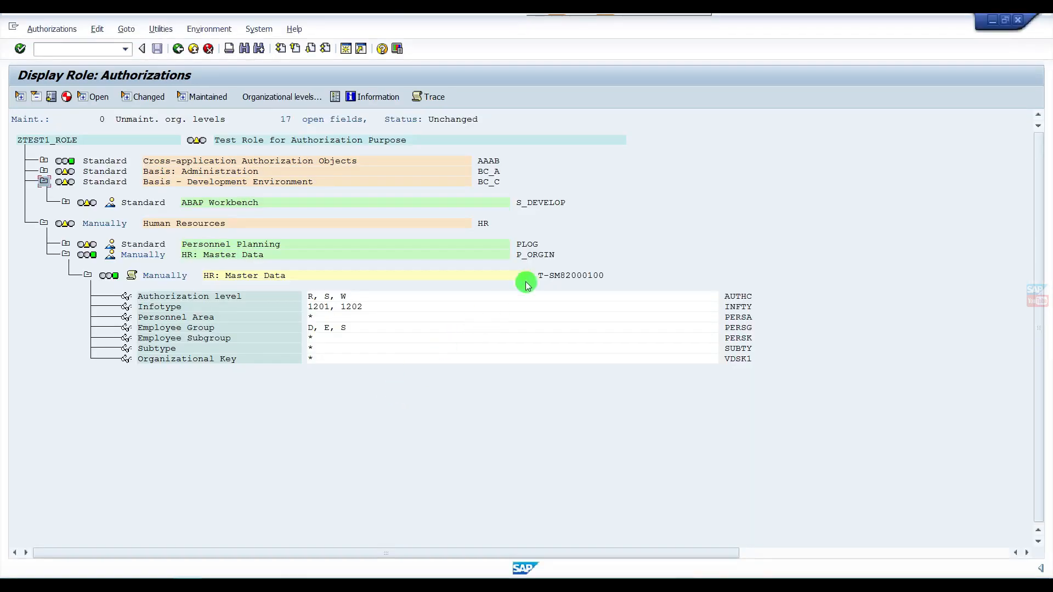
{"action": "key", "text": "alt+Tab"}
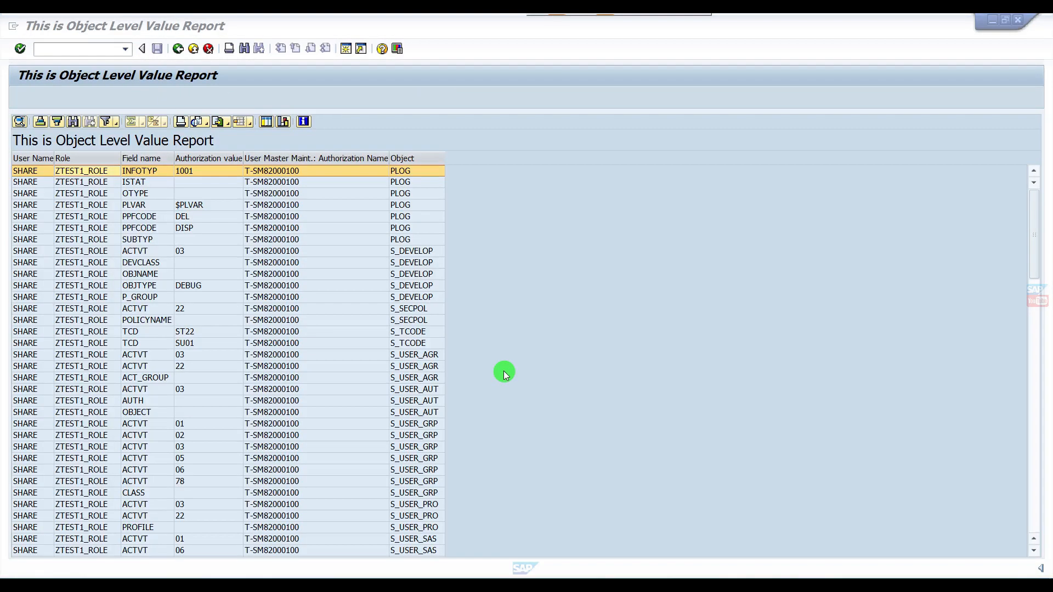
{"action": "left_click", "coordinate": [144, 158]}
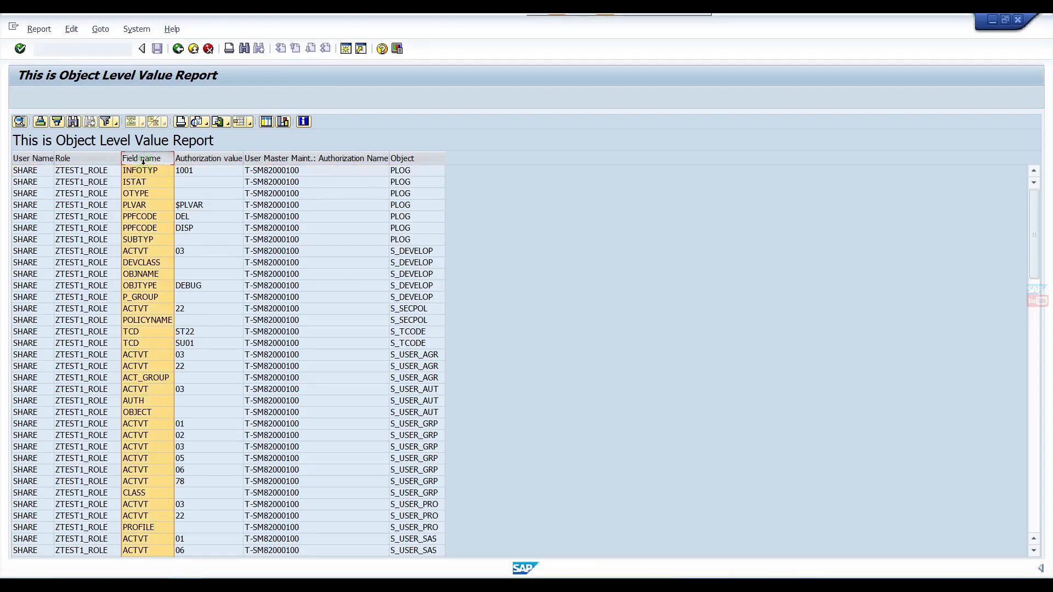
{"action": "left_click", "coordinate": [57, 123]}
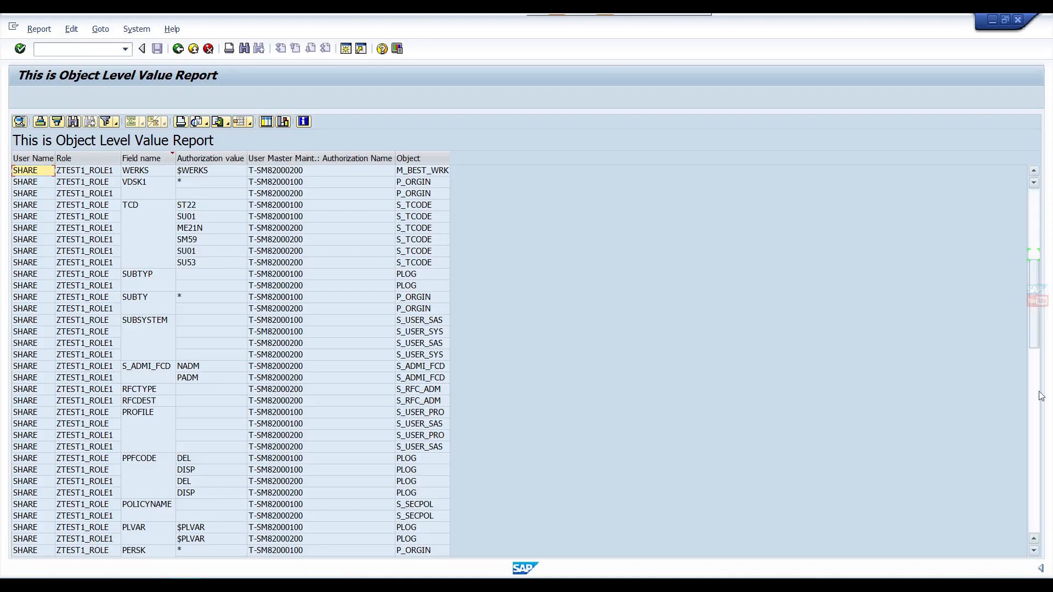
{"action": "left_click_drag", "start_coordinate": [1034, 253], "coordinate": [1041, 530]}
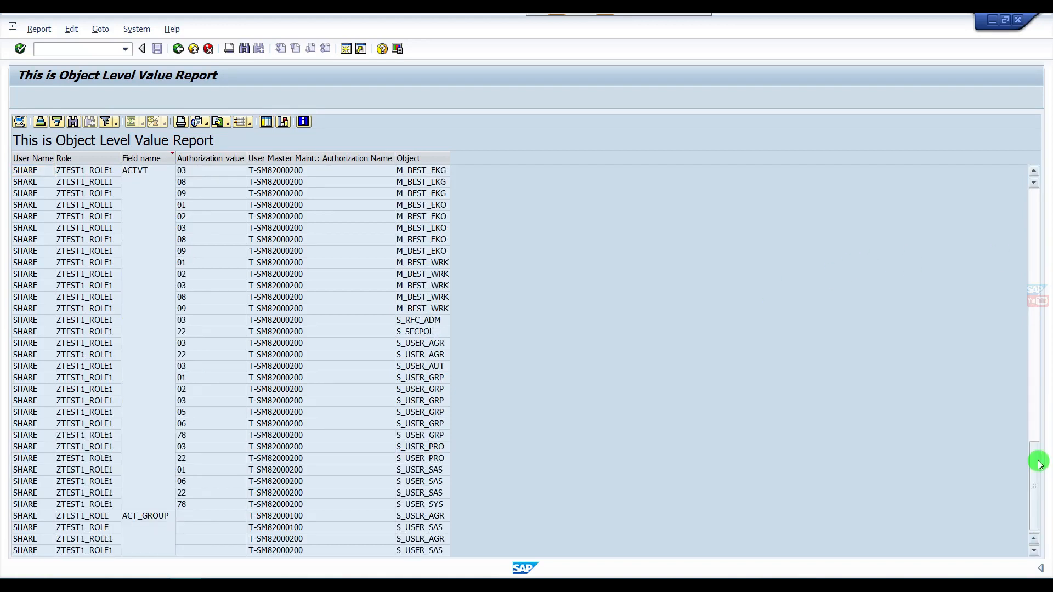
{"action": "left_click_drag", "start_coordinate": [1035, 461], "coordinate": [1041, 298]}
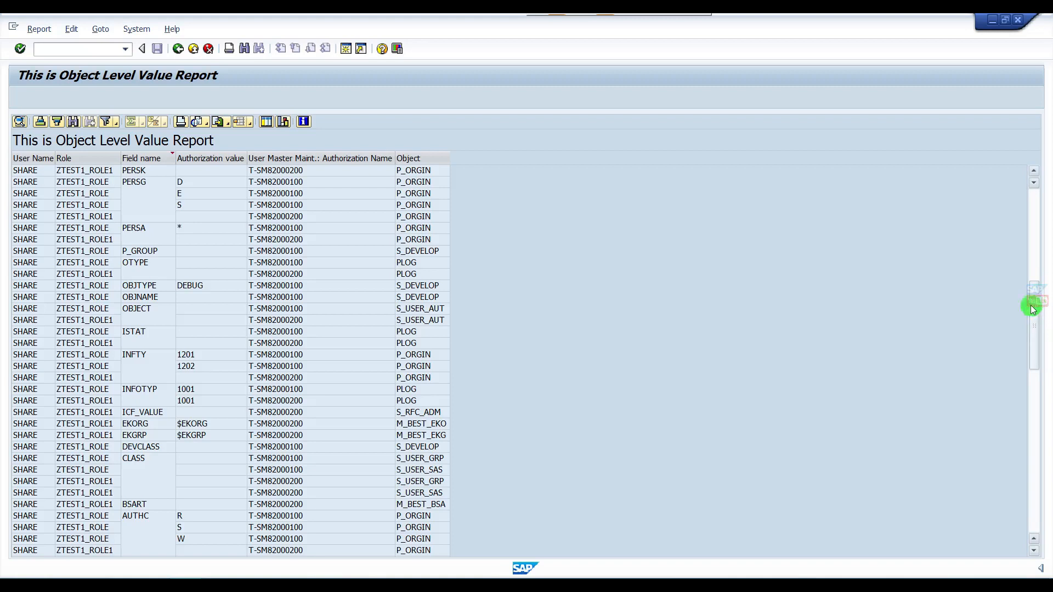
{"action": "left_click", "coordinate": [412, 174]}
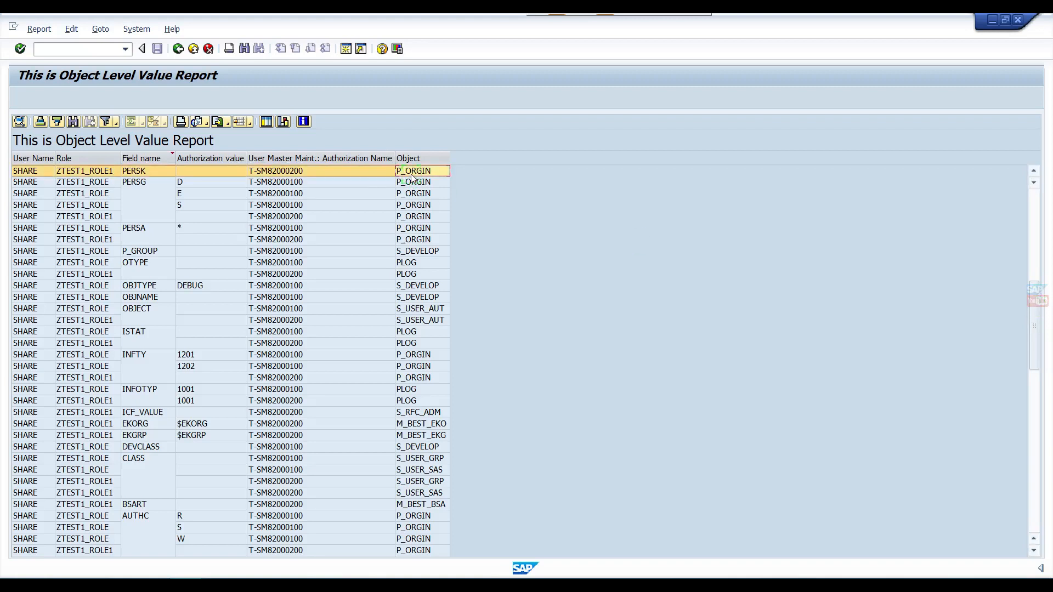
{"action": "left_click_drag", "start_coordinate": [1034, 357], "coordinate": [1038, 329]}
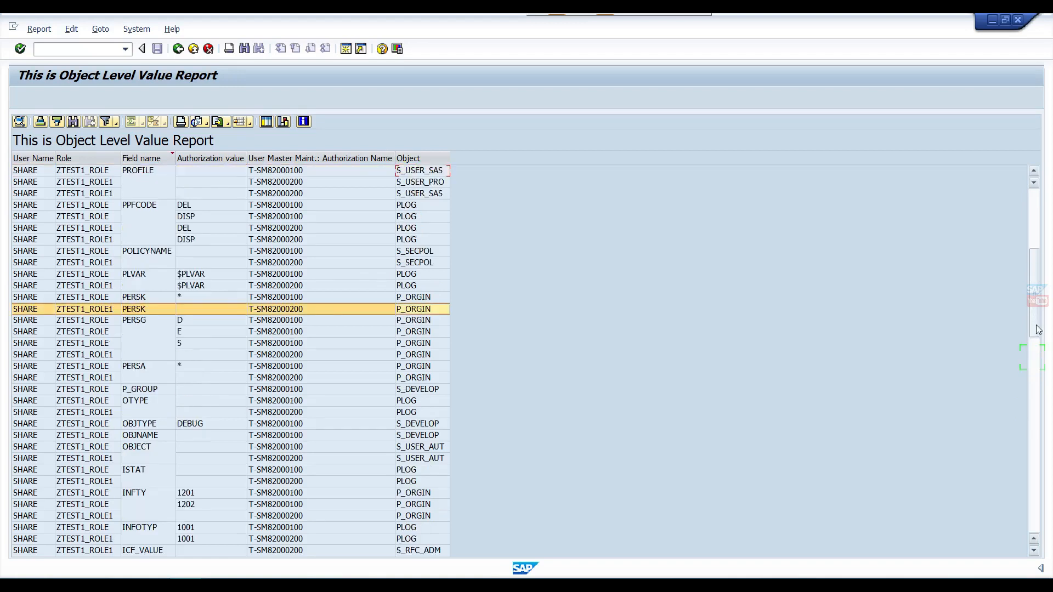
{"action": "left_click", "coordinate": [430, 296]}
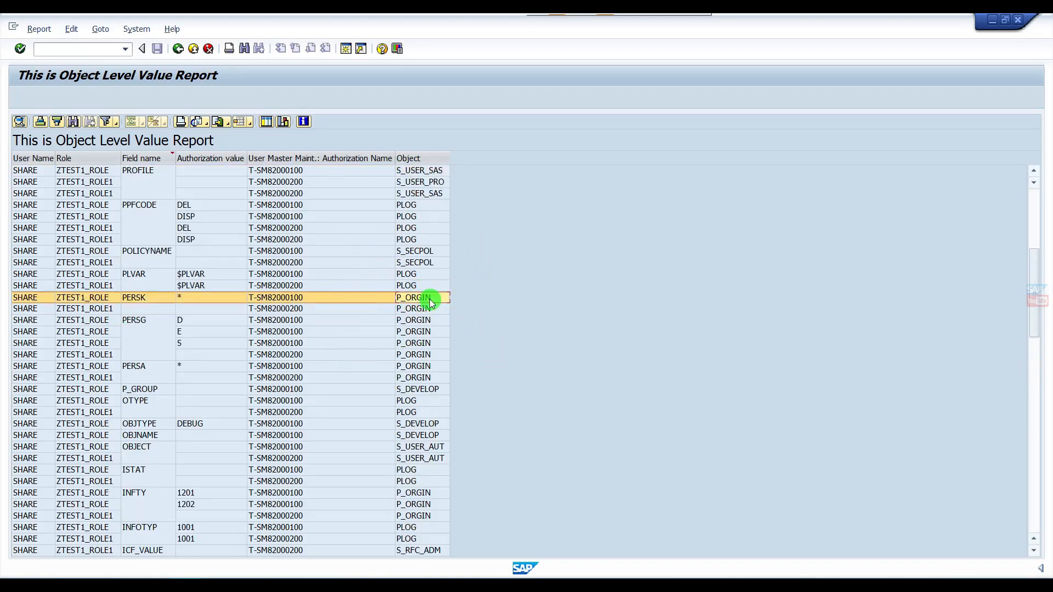
Sort the report by object in descending order and compare P_ORGIN's INFTY values with the infotypes in the role's authorization data
{"action": "left_click", "coordinate": [416, 158]}
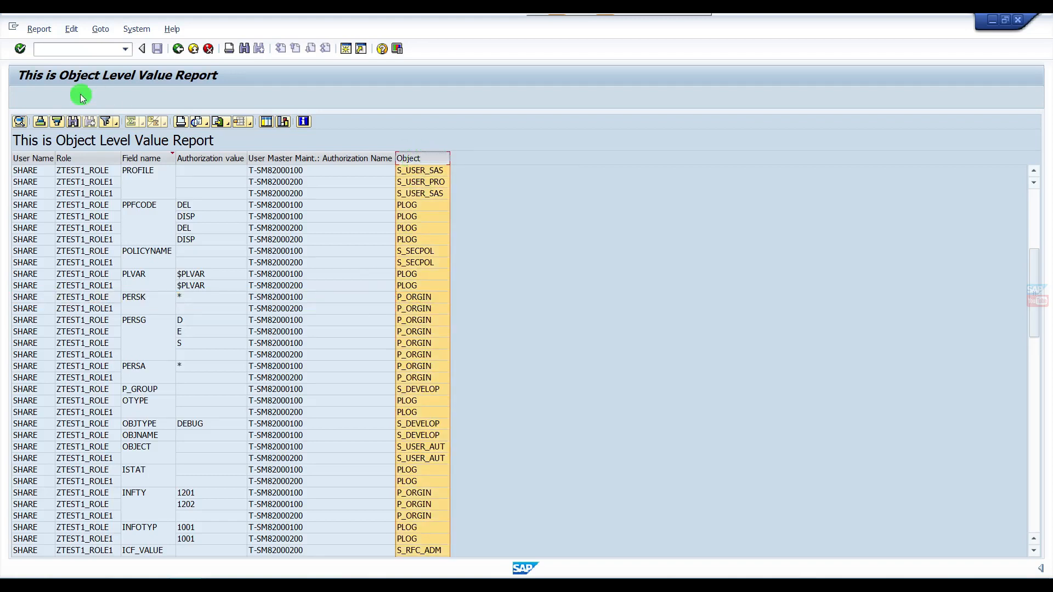
{"action": "left_click", "coordinate": [57, 121]}
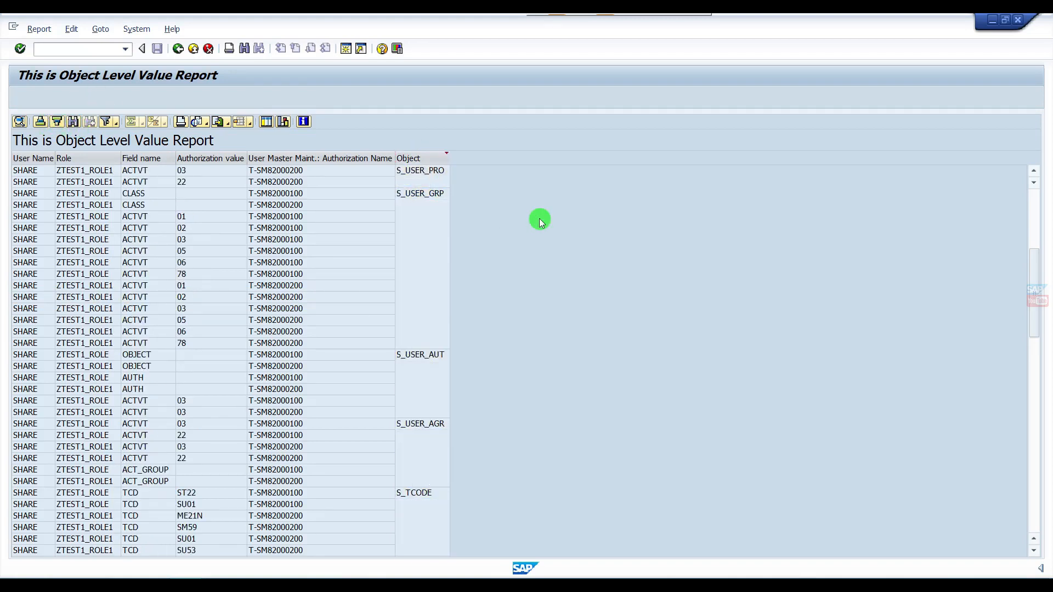
{"action": "left_click_drag", "start_coordinate": [1039, 275], "coordinate": [1030, 480]}
{"action": "left_click", "coordinate": [1029, 480]}
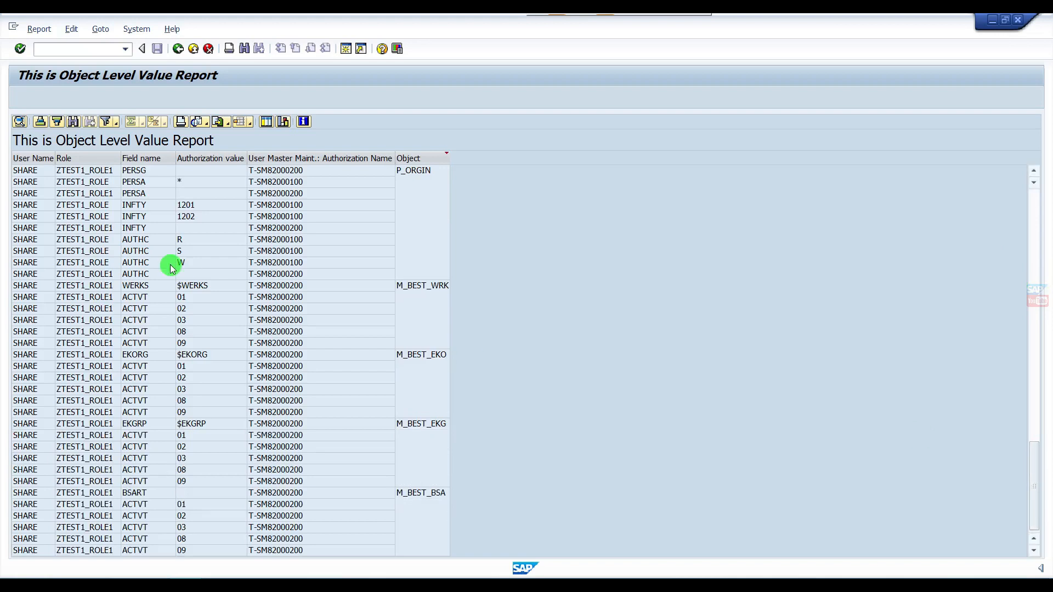
{"action": "double_click", "coordinate": [195, 203]}
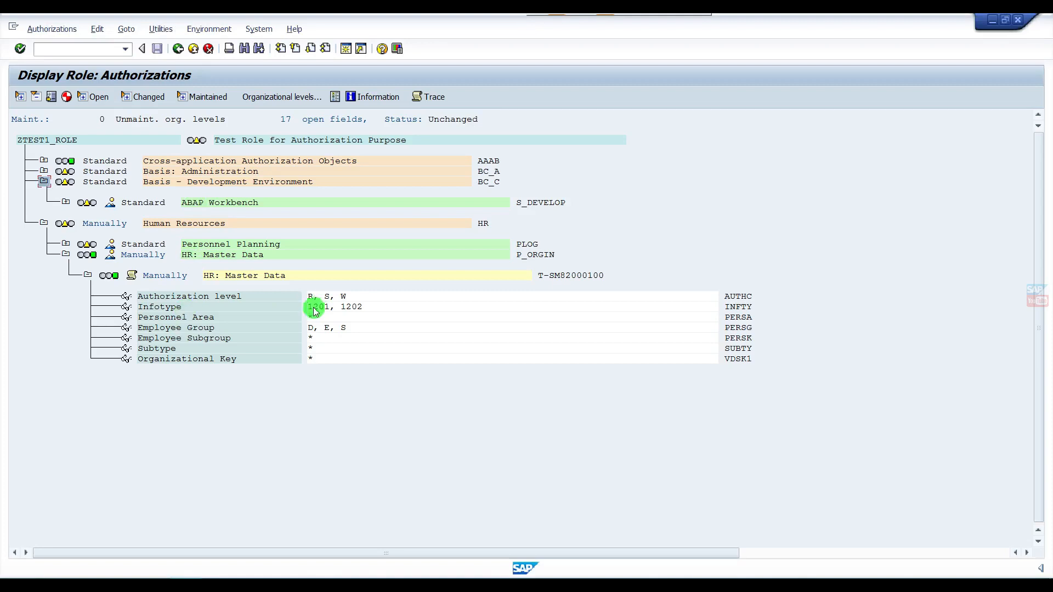
{"action": "key", "text": "F3"}
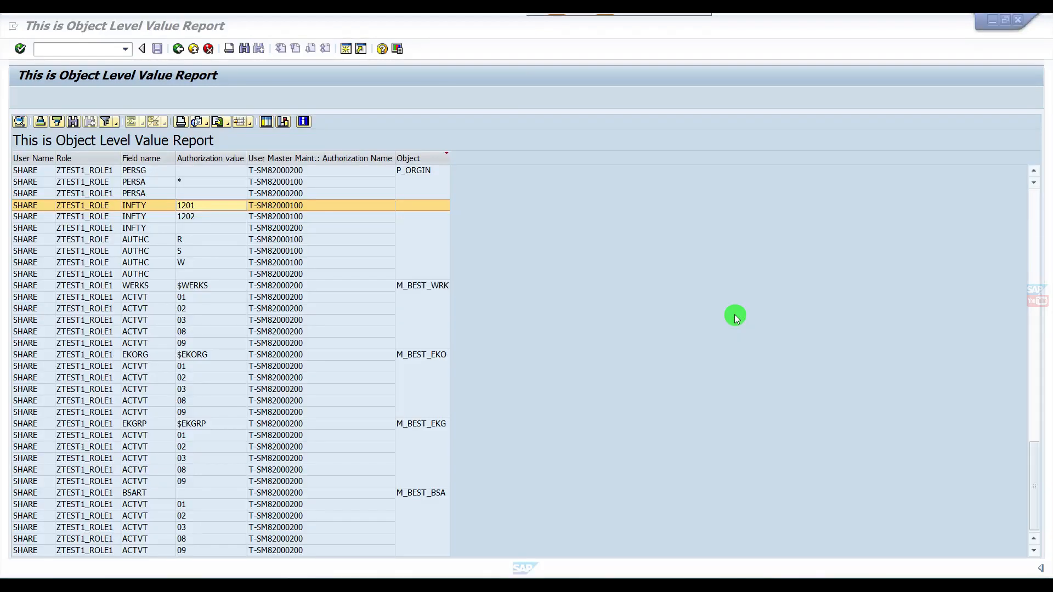
{"action": "left_click", "coordinate": [142, 217]}
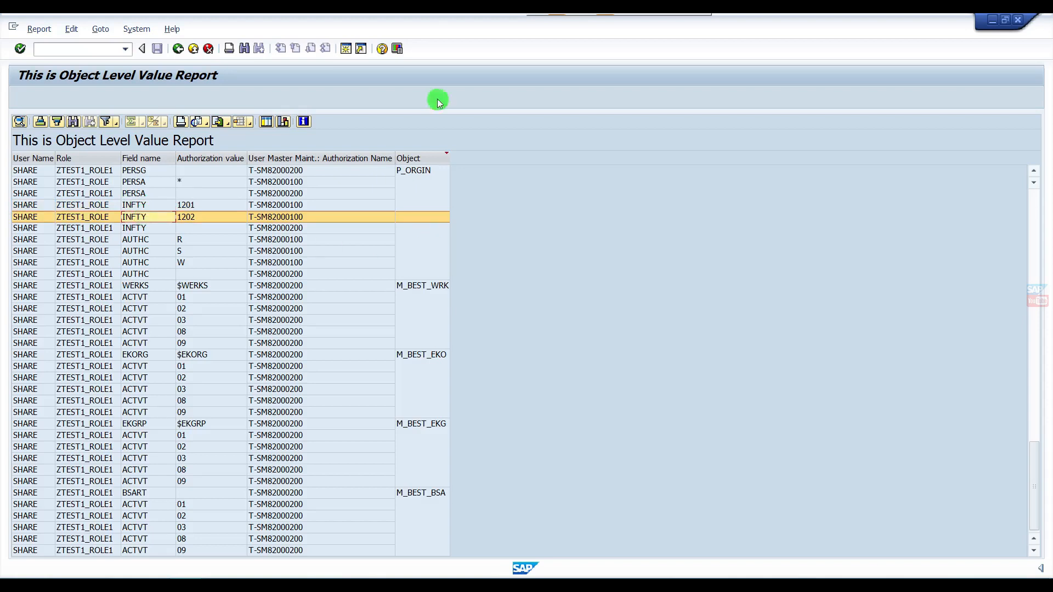
Return to the report's selection screen, clear the user name and try running the report with P_ORGIN as the authorization field name
{"action": "left_click", "coordinate": [178, 48]}
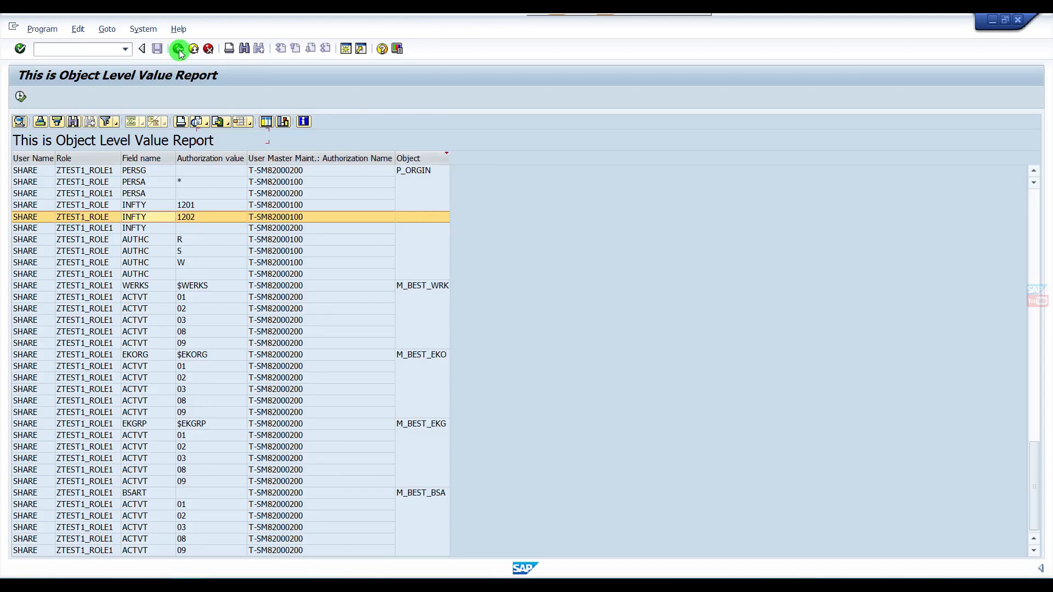
{"action": "key", "text": "BackSpace"}
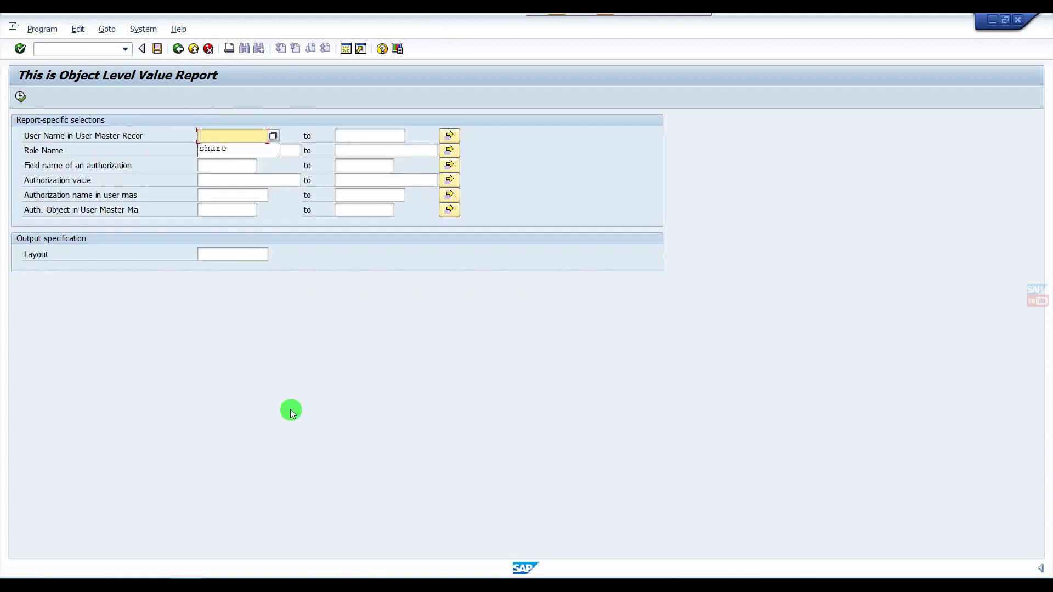
{"action": "left_click", "coordinate": [213, 170]}
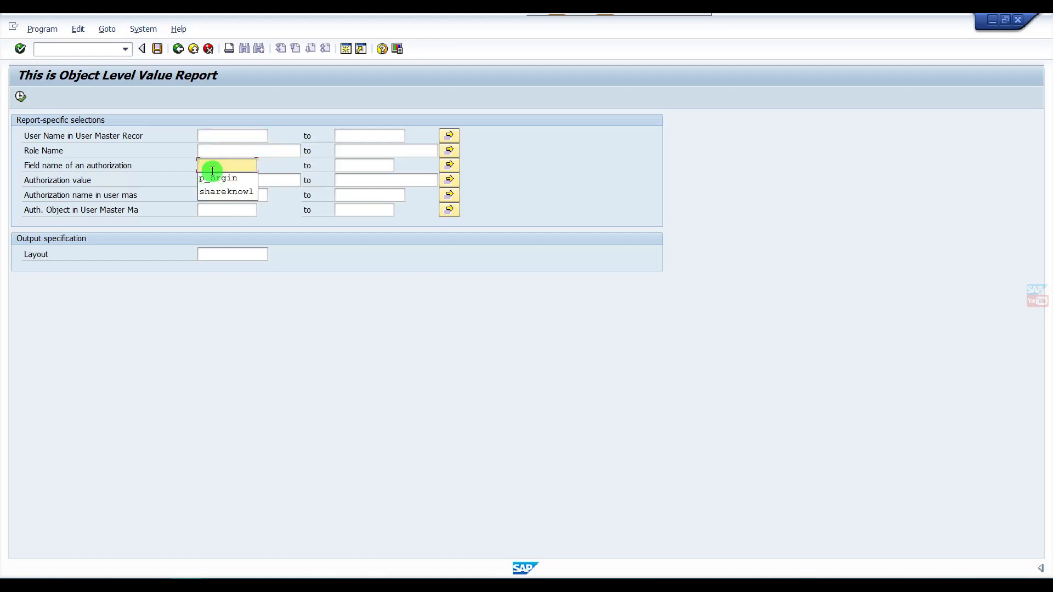
{"action": "left_click", "coordinate": [218, 178]}
{"action": "left_click", "coordinate": [21, 97]}
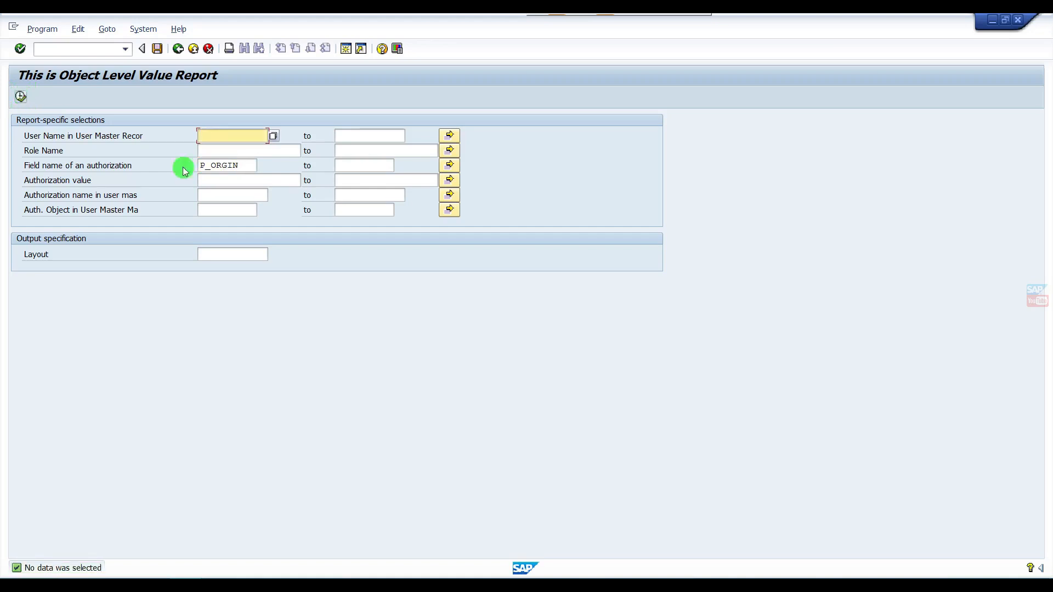
Clear P_ORGIN from the authorization field name selection
{"action": "left_click", "coordinate": [245, 167]}
{"action": "key", "text": "BackSpace"}
{"action": "key", "text": "BackSpace"}
{"action": "key", "text": "BackSpace"}
{"action": "key", "text": "BackSpace"}
{"action": "key", "text": "BackSpace"}
{"action": "key", "text": "BackSpace"}
{"action": "key", "text": "BackSpace"}
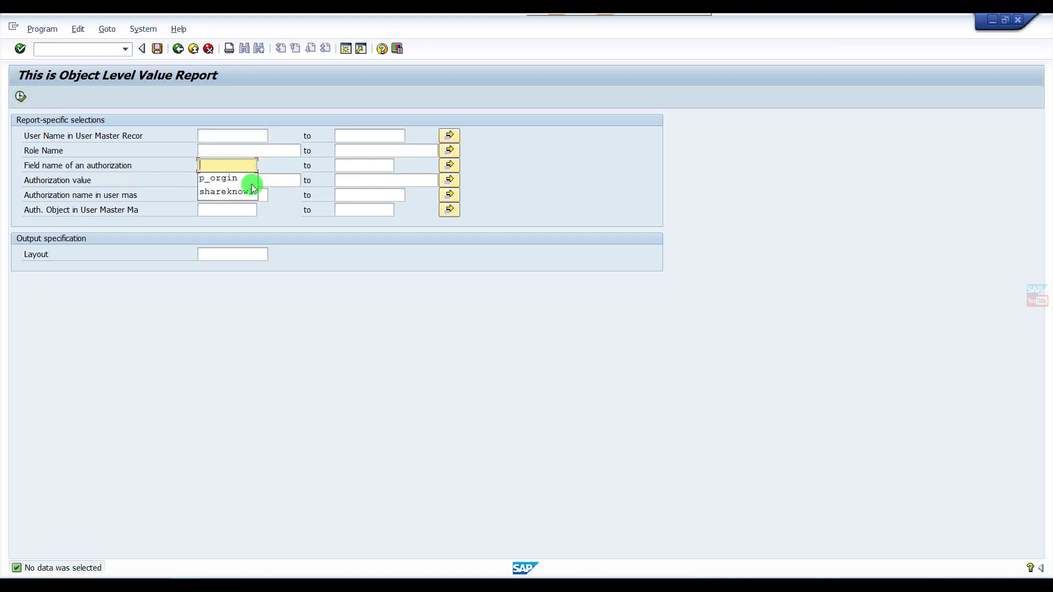
{"action": "left_click", "coordinate": [386, 343]}
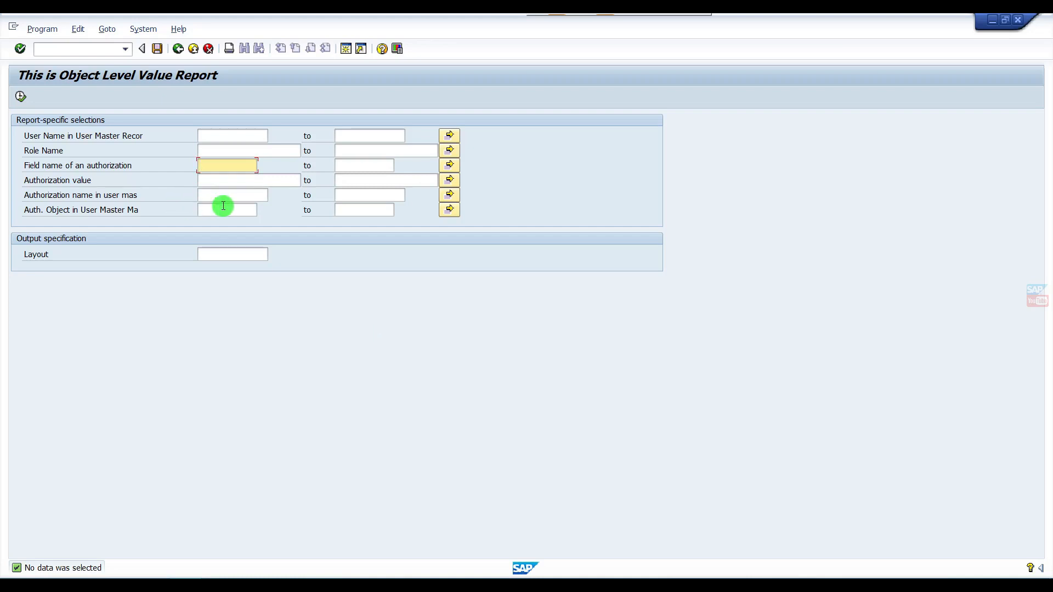
Set the authorization value selection to 1201 and run the report
{"action": "left_click", "coordinate": [205, 149]}
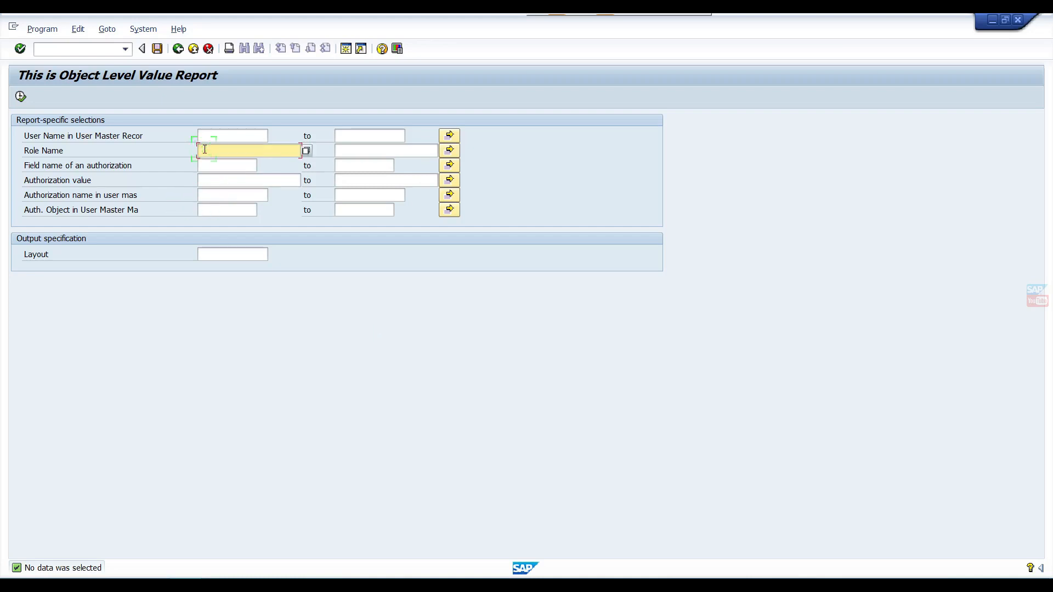
{"action": "left_click", "coordinate": [212, 183]}
{"action": "left_click", "coordinate": [212, 183]}
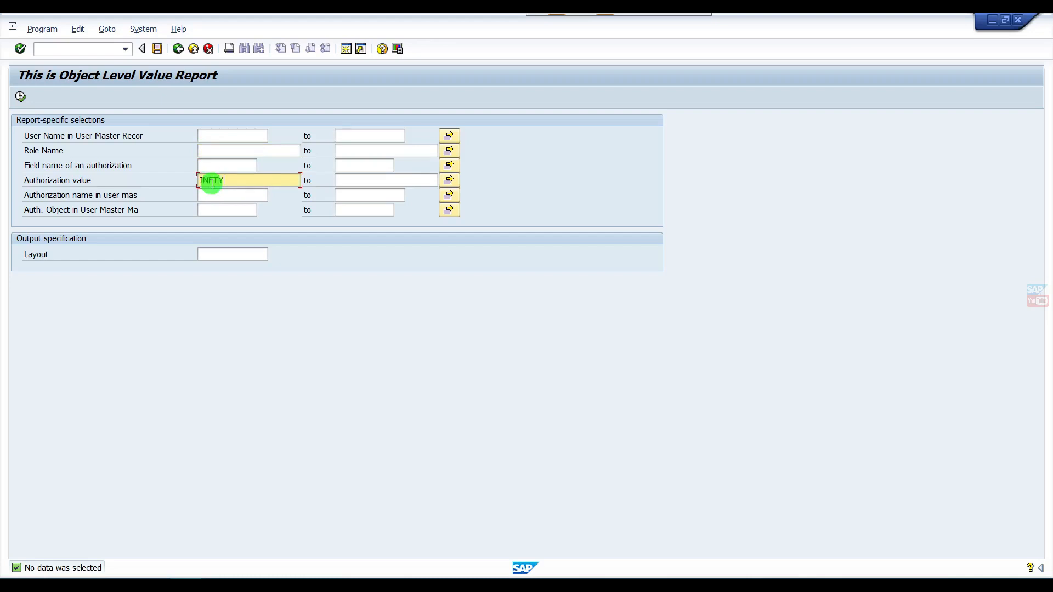
{"action": "double_click", "coordinate": [212, 182]}
{"action": "key", "text": "BackSpace"}
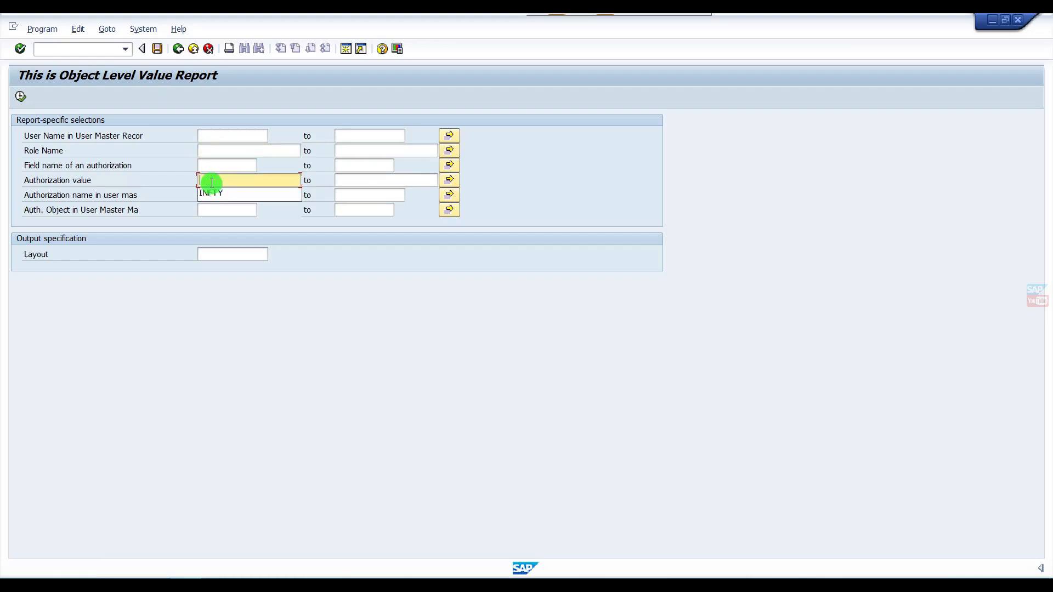
{"action": "type", "text": "1201"}
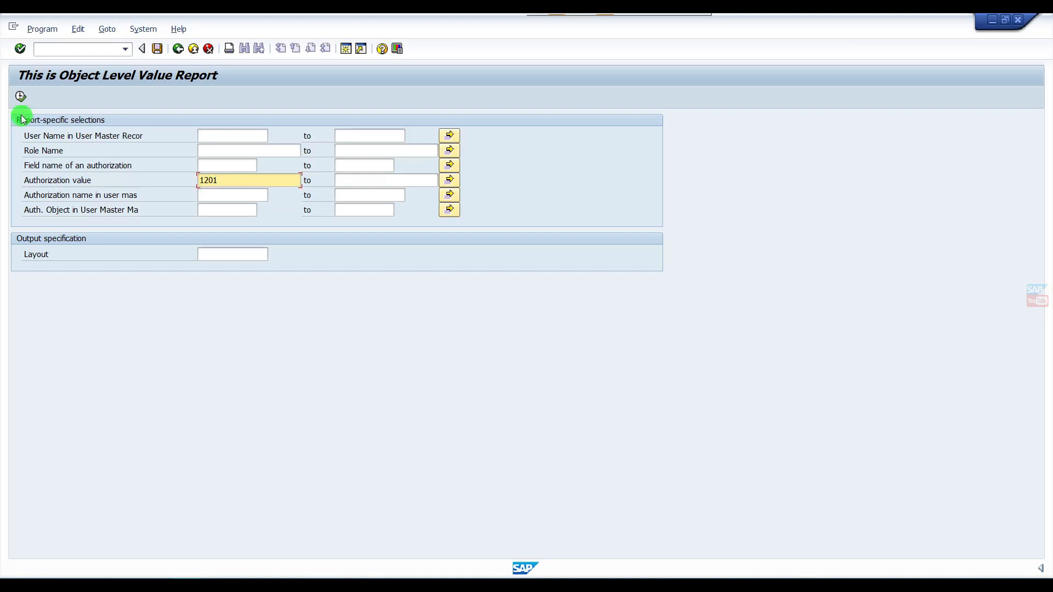
{"action": "left_click", "coordinate": [20, 97]}
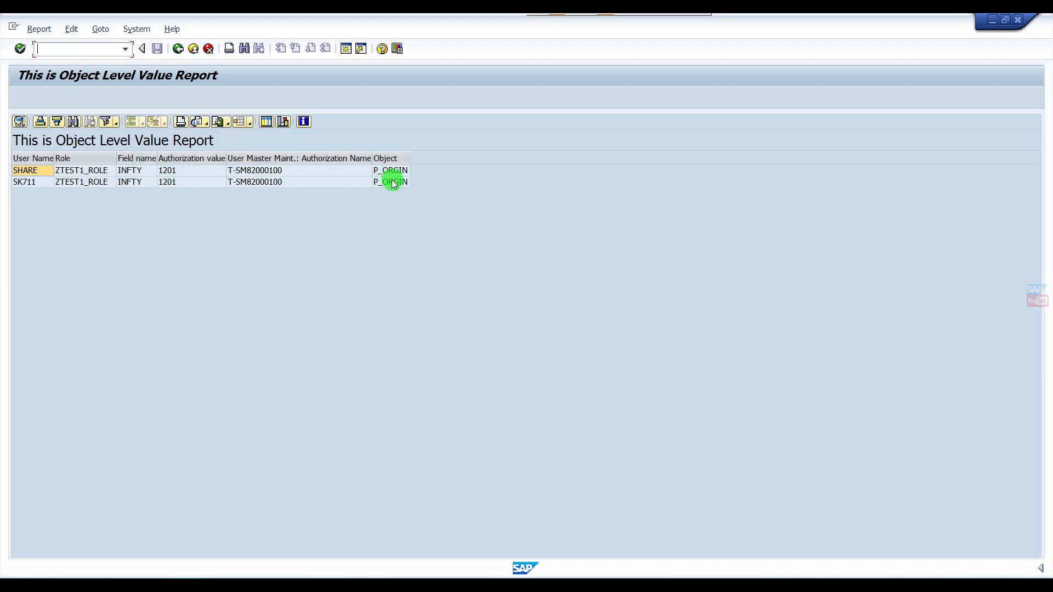
Check the second user's row in the results against the P_ORGIN infotype values in the role's authorization data
{"action": "left_click", "coordinate": [41, 184]}
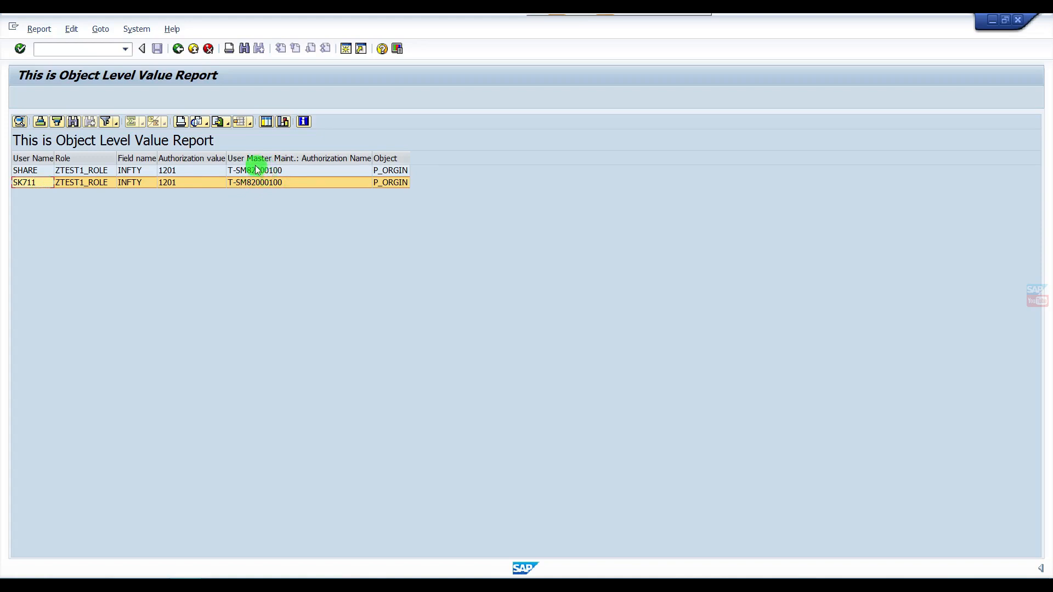
{"action": "key", "text": "alt+Tab"}
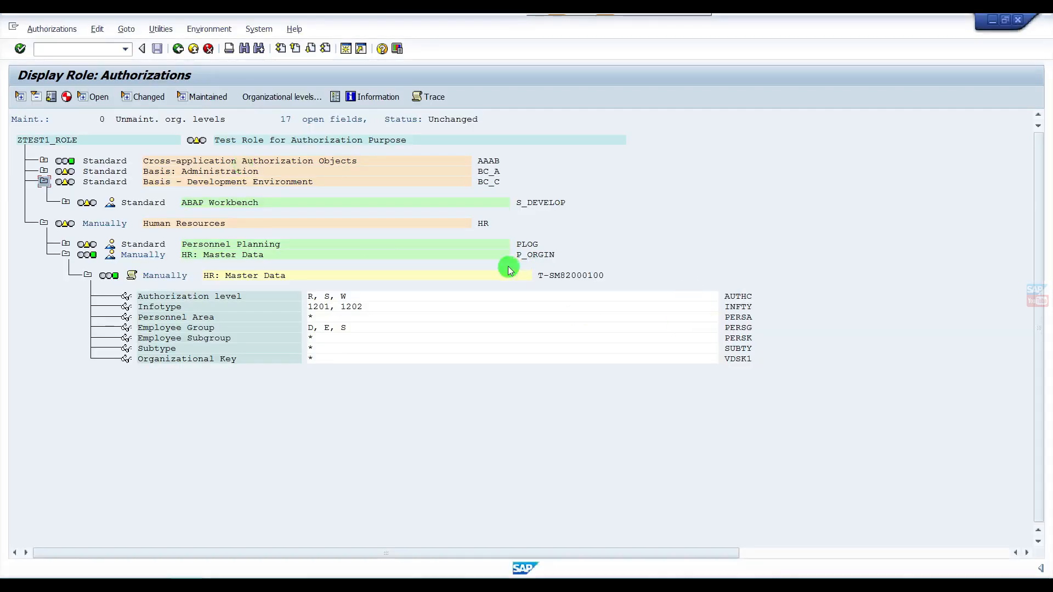
{"action": "key", "text": "alt+Tab"}
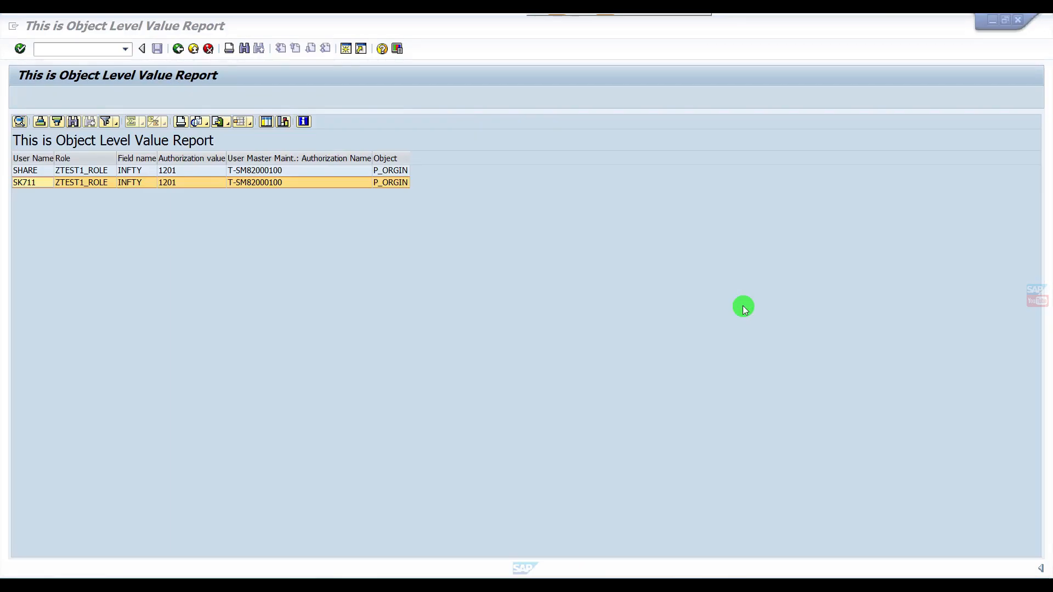
Leave the report, save QuickView ZREPORT and exit its maintenance to the list of QuickViews
{"action": "left_click", "coordinate": [177, 50]}
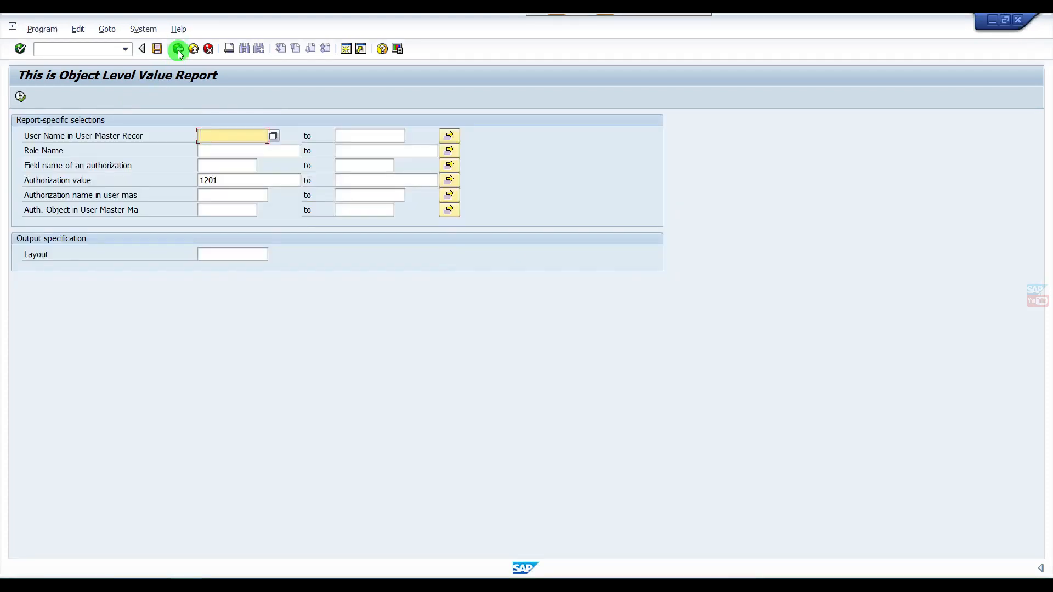
{"action": "left_click", "coordinate": [178, 51]}
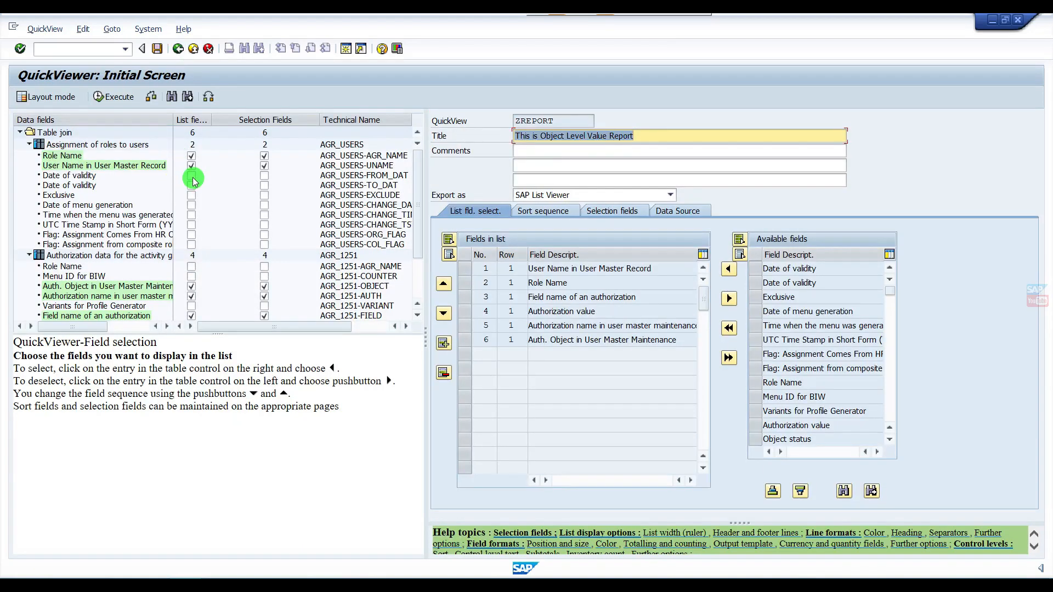
{"action": "left_click", "coordinate": [159, 48]}
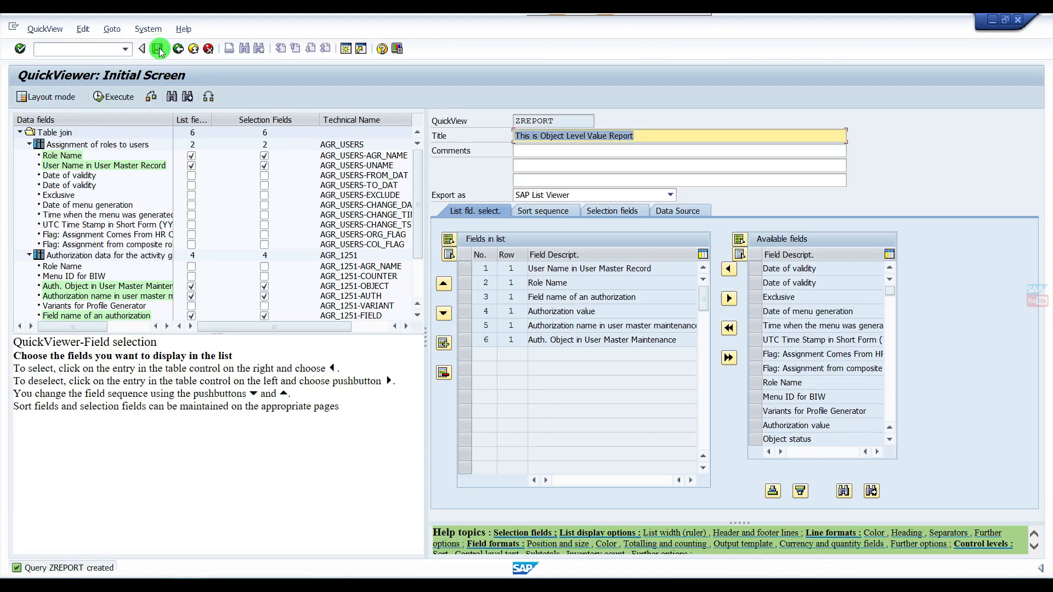
{"action": "left_click", "coordinate": [159, 47]}
{"action": "left_click", "coordinate": [178, 50]}
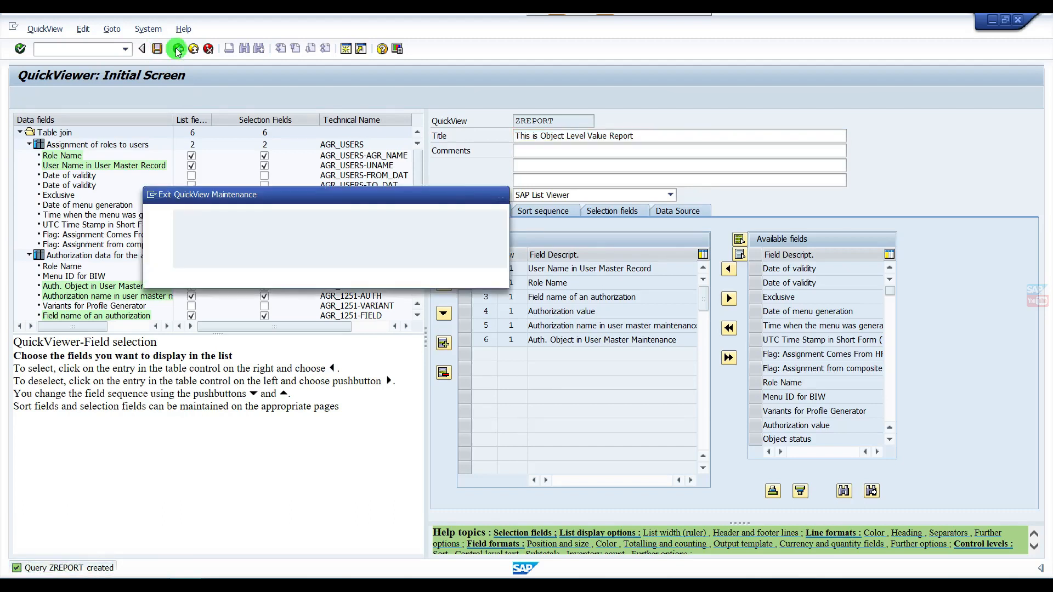
{"action": "left_click", "coordinate": [219, 276]}
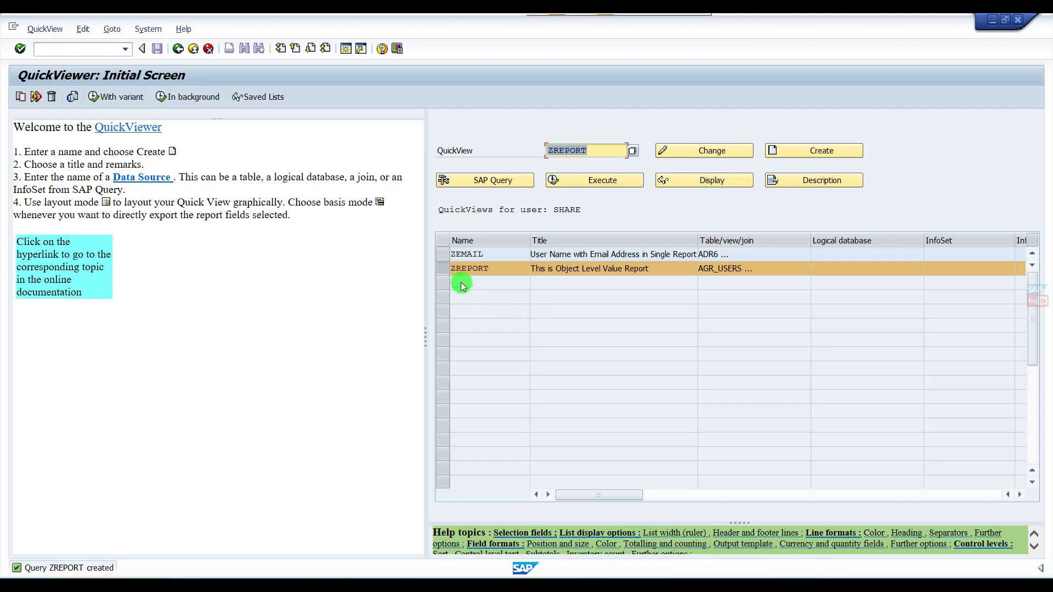
Select QuickView ZEMAIL, adjust it against its InfoSet and generate its program
{"action": "left_click", "coordinate": [442, 255]}
{"action": "left_click", "coordinate": [443, 257]}
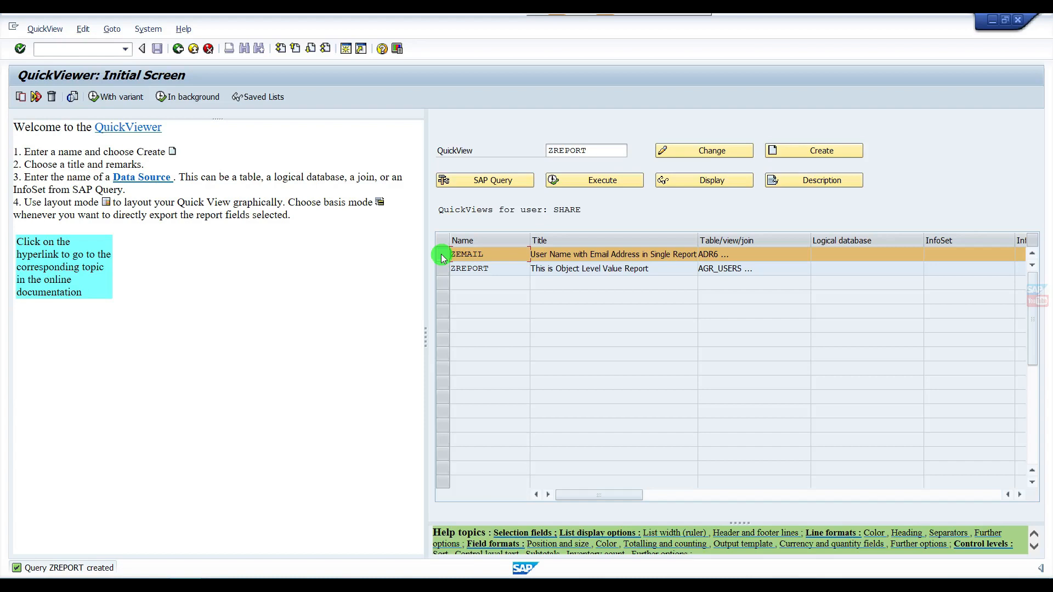
{"action": "left_click", "coordinate": [47, 28]}
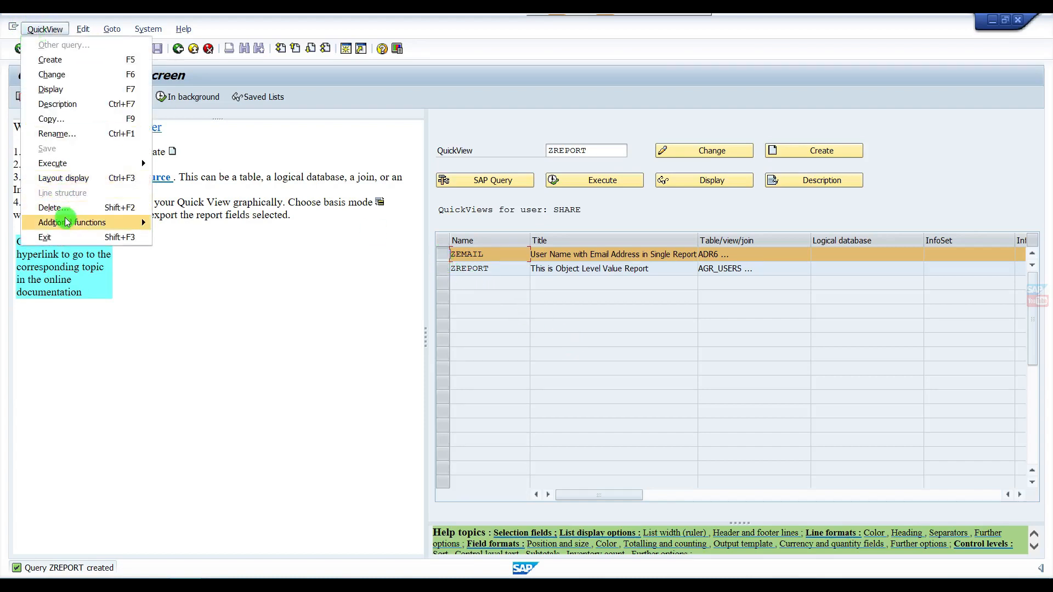
{"action": "mouse_move", "coordinate": [66, 221]}
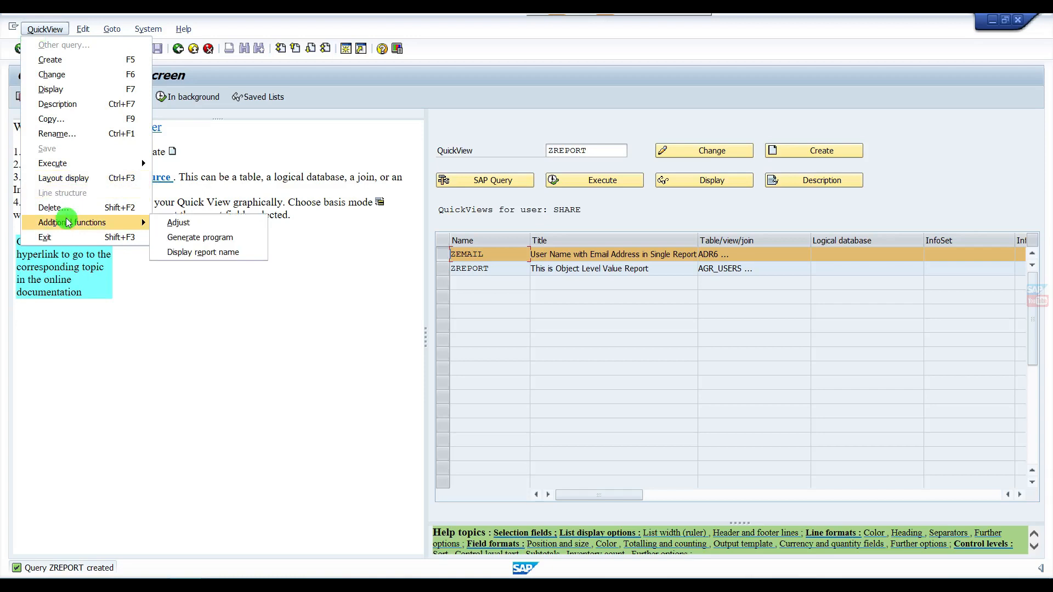
{"action": "left_click", "coordinate": [175, 225]}
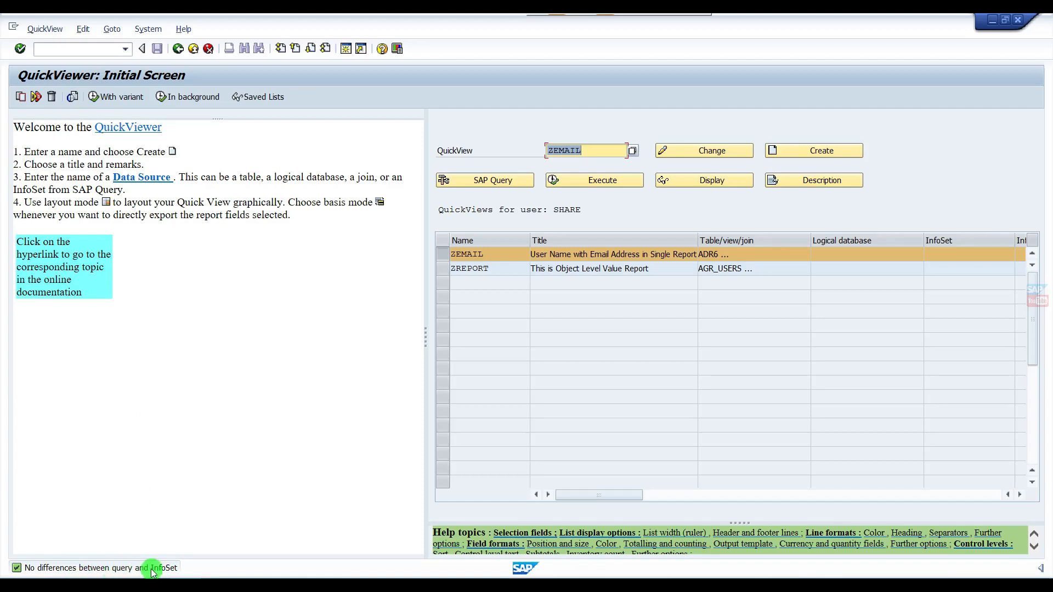
{"action": "left_click", "coordinate": [45, 28]}
{"action": "mouse_move", "coordinate": [134, 221]}
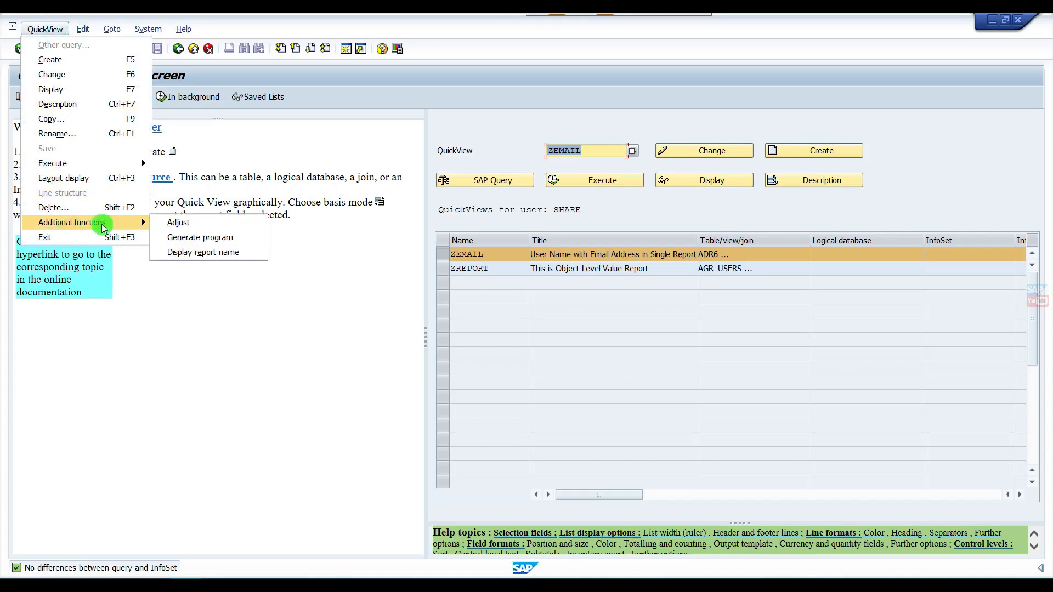
{"action": "left_click", "coordinate": [175, 239]}
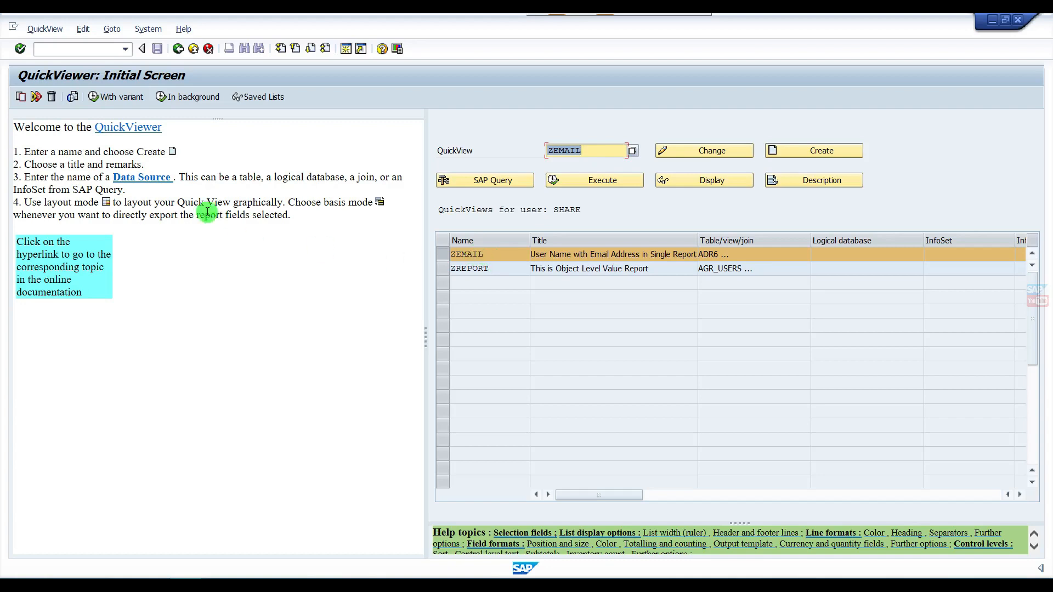
Display the report name assigned to QuickView ZEMAIL and copy the full name
{"action": "left_click", "coordinate": [47, 28]}
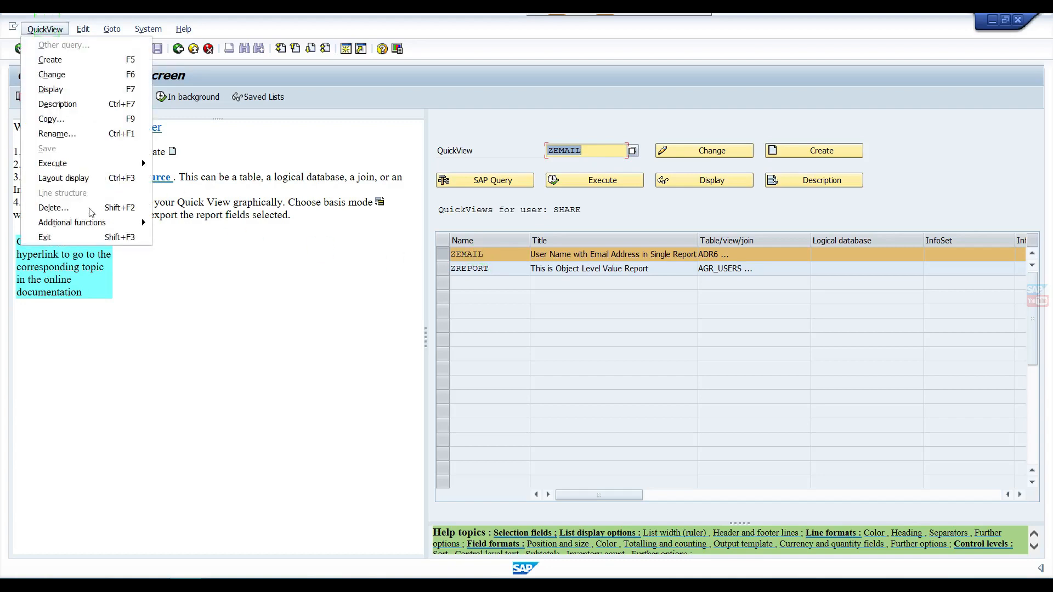
{"action": "mouse_move", "coordinate": [90, 222]}
{"action": "left_click", "coordinate": [178, 253]}
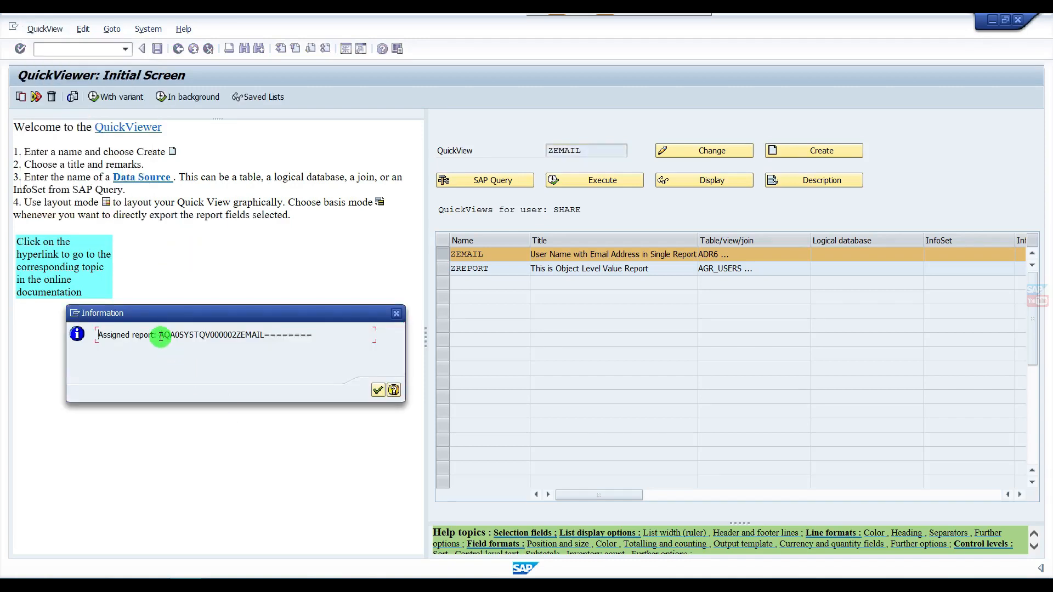
{"action": "left_click_drag", "start_coordinate": [161, 337], "coordinate": [321, 337]}
{"action": "key", "text": "ctrl+c"}
{"action": "left_click", "coordinate": [379, 394]}
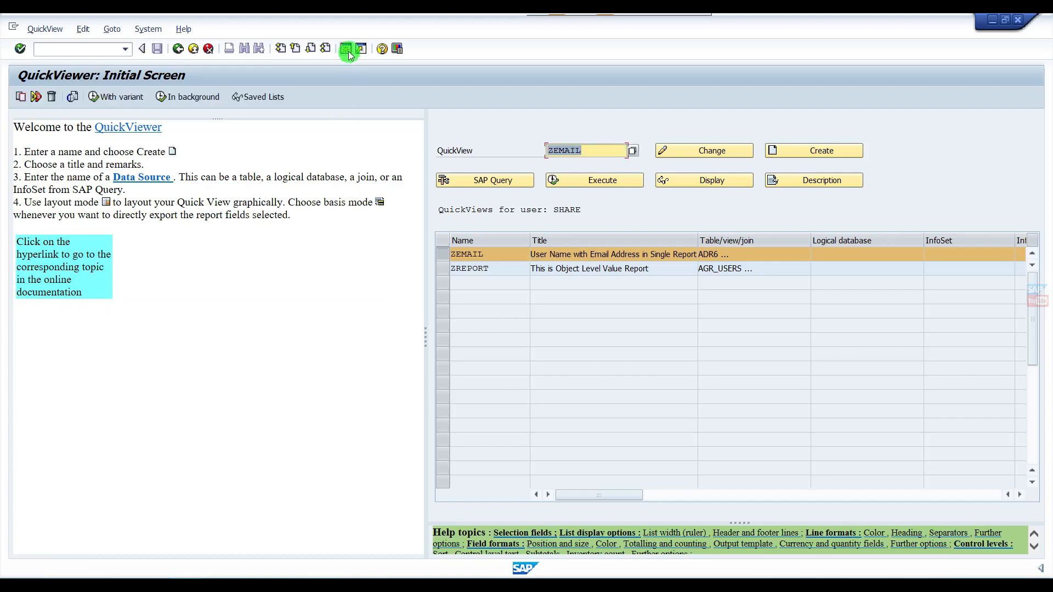
Open transaction maintenance SE93 in a new session
{"action": "left_click", "coordinate": [347, 249]}
{"action": "key", "text": "F3"}
{"action": "type", "text": "se93"}
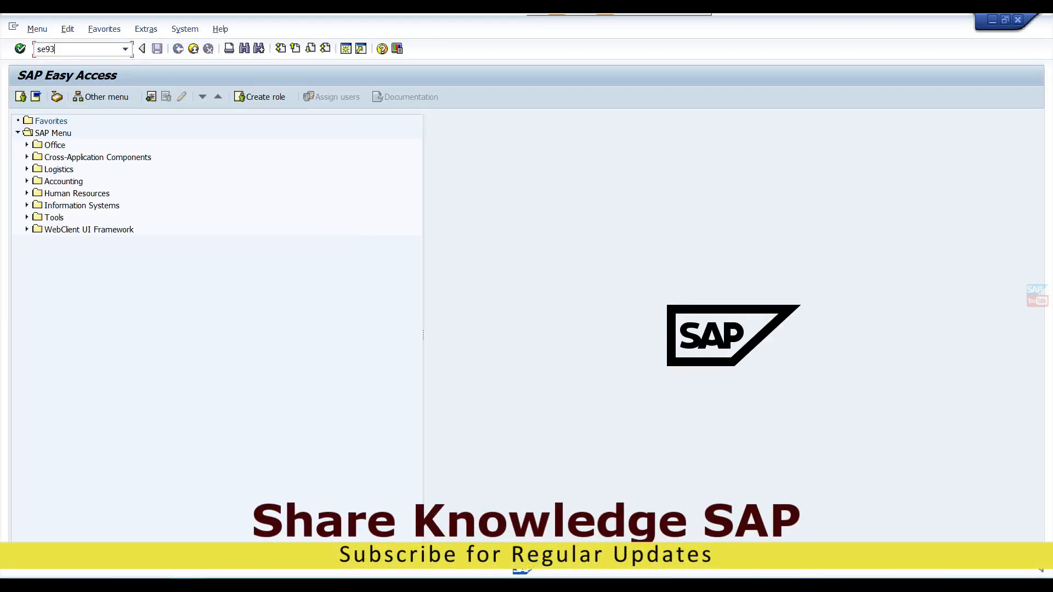
{"action": "key", "text": "Return"}
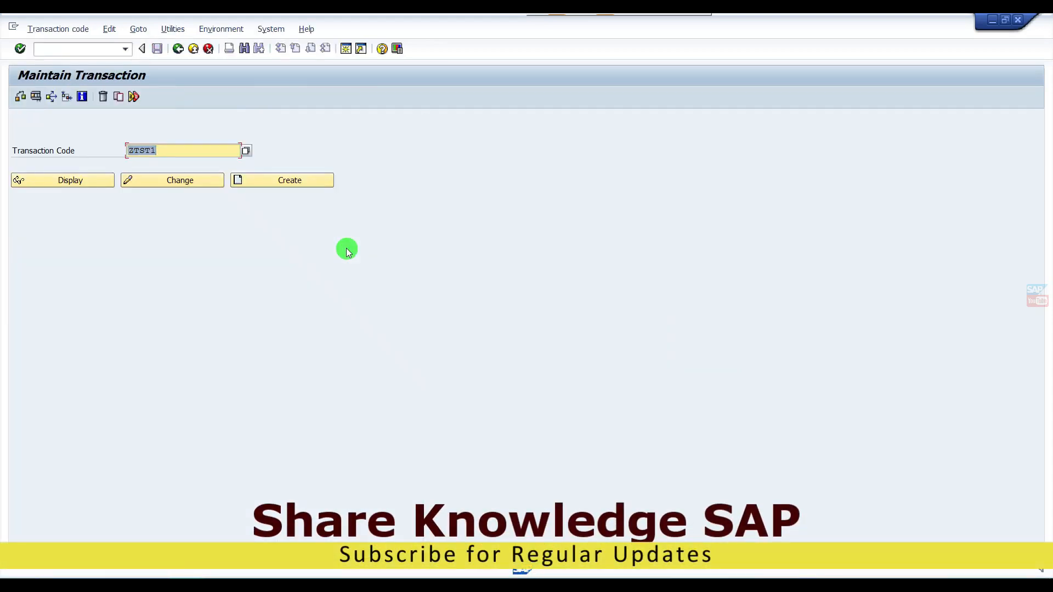
Replace the transaction code with ZEMAI and start creating it
{"action": "key", "text": "End"}
{"action": "key", "text": "BackSpace"}
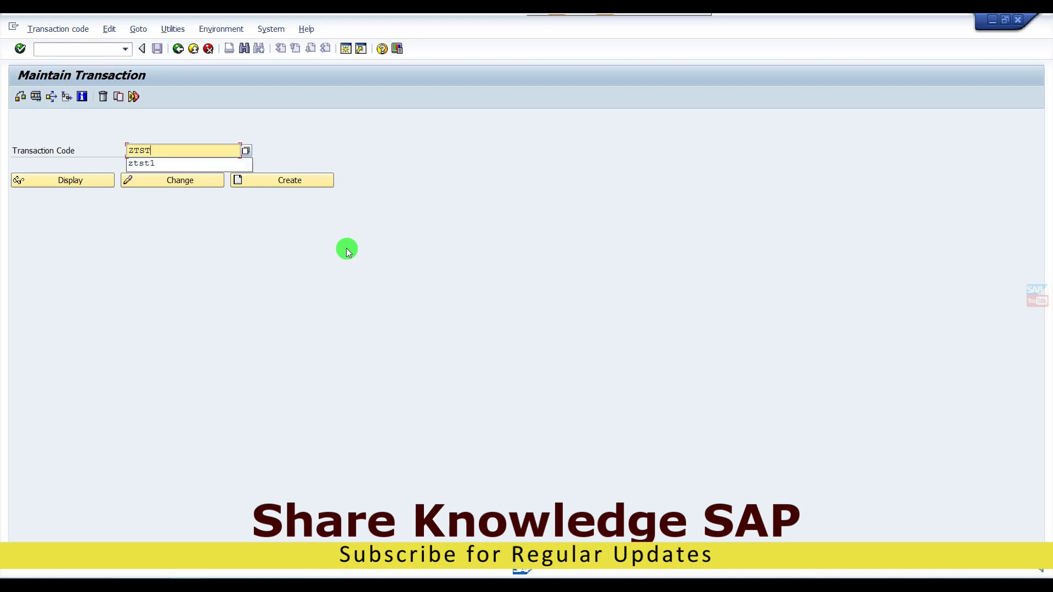
{"action": "type", "text": "est"}
{"action": "key", "text": "BackSpace"}
{"action": "key", "text": "BackSpace"}
{"action": "key", "text": "BackSpace"}
{"action": "key", "text": "BackSpace"}
{"action": "type", "text": "emai"}
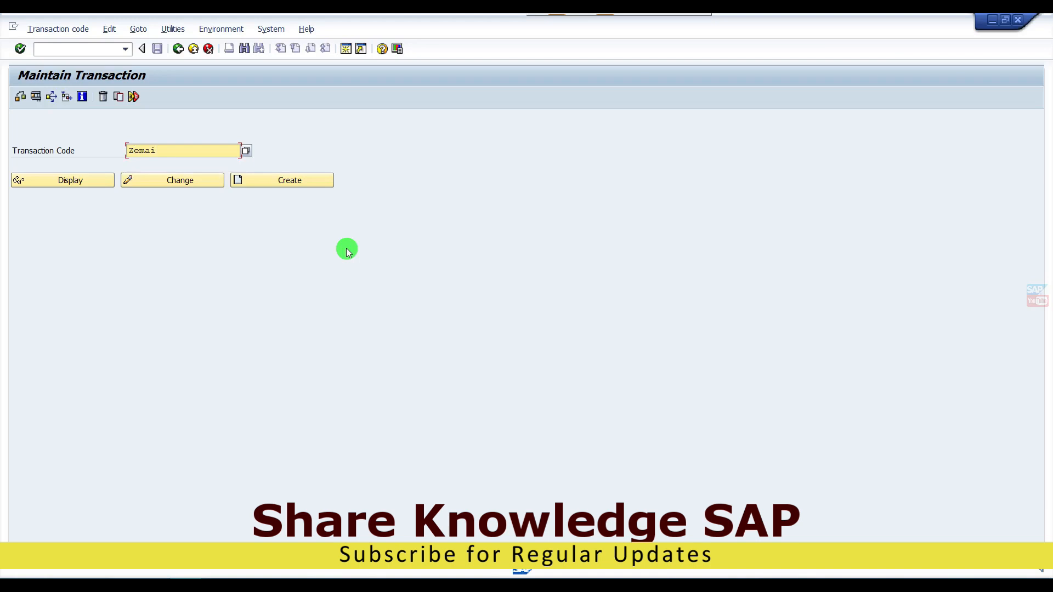
{"action": "left_click", "coordinate": [275, 182]}
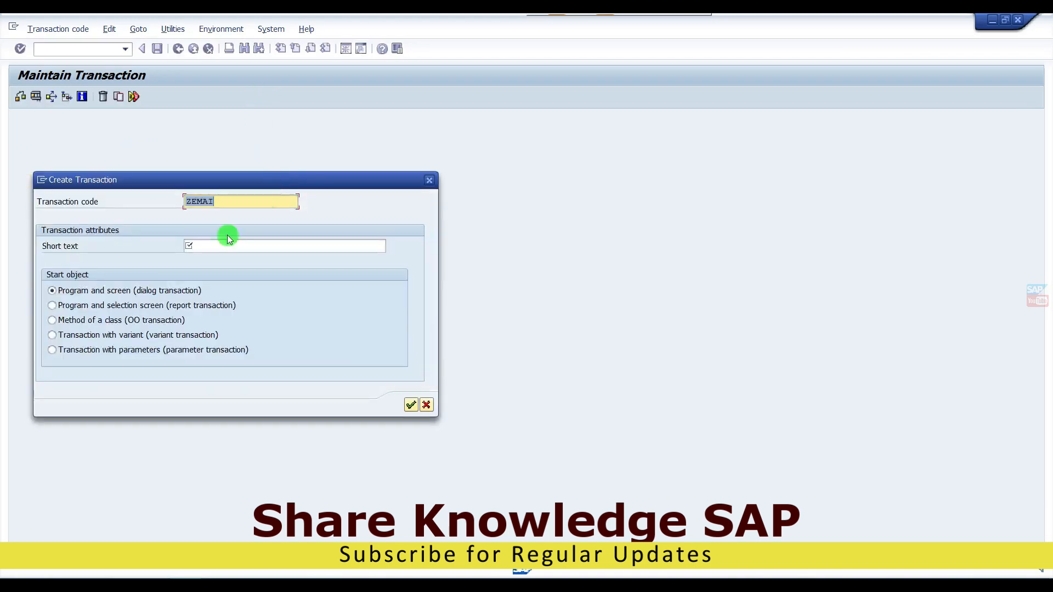
Define it as a report transaction with program and selection screen, correcting the code to ZEMAIL and entering the short text Email Program
{"action": "left_click", "coordinate": [186, 308]}
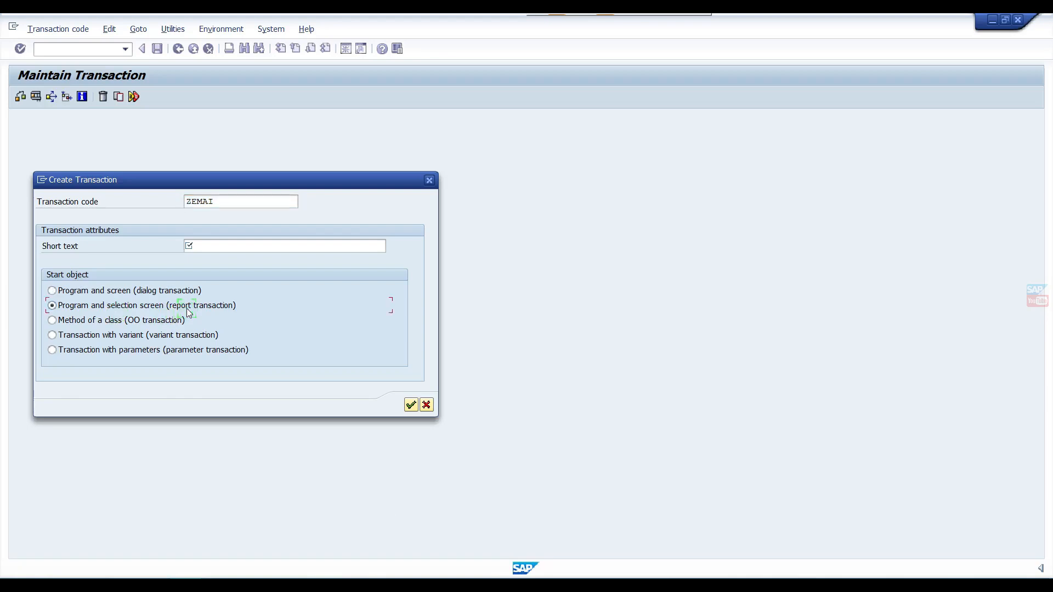
{"action": "left_click", "coordinate": [196, 247]}
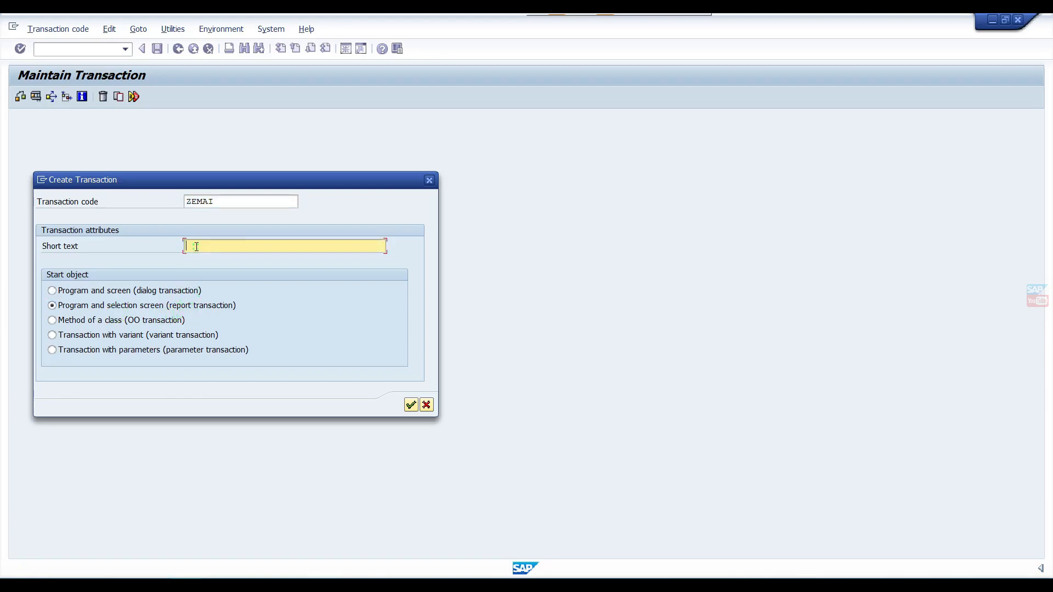
{"action": "left_click", "coordinate": [227, 207]}
{"action": "type", "text": "1"}
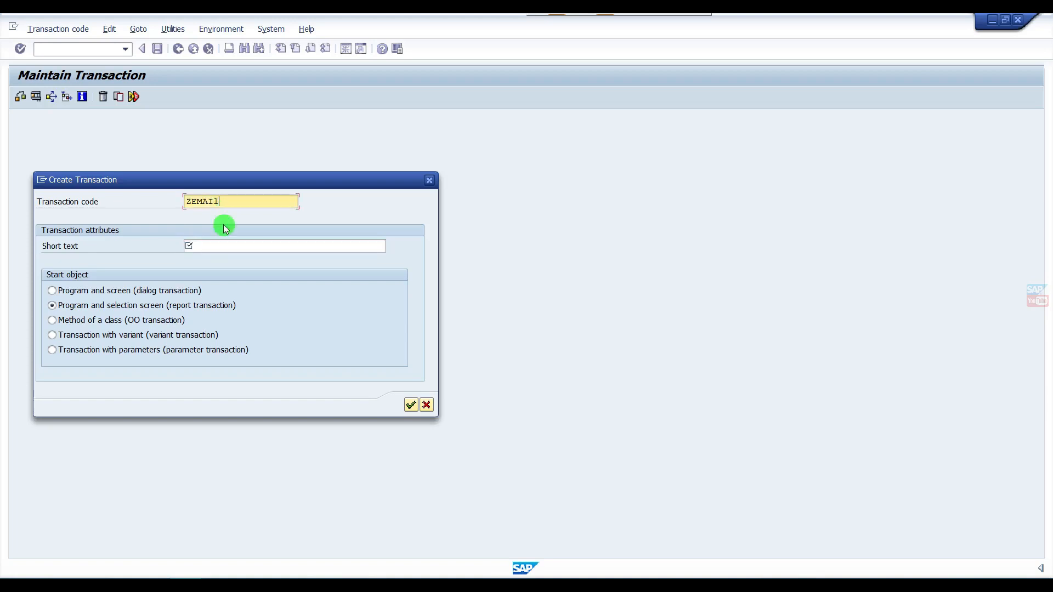
{"action": "left_click", "coordinate": [221, 245]}
{"action": "type", "text": "Emai"}
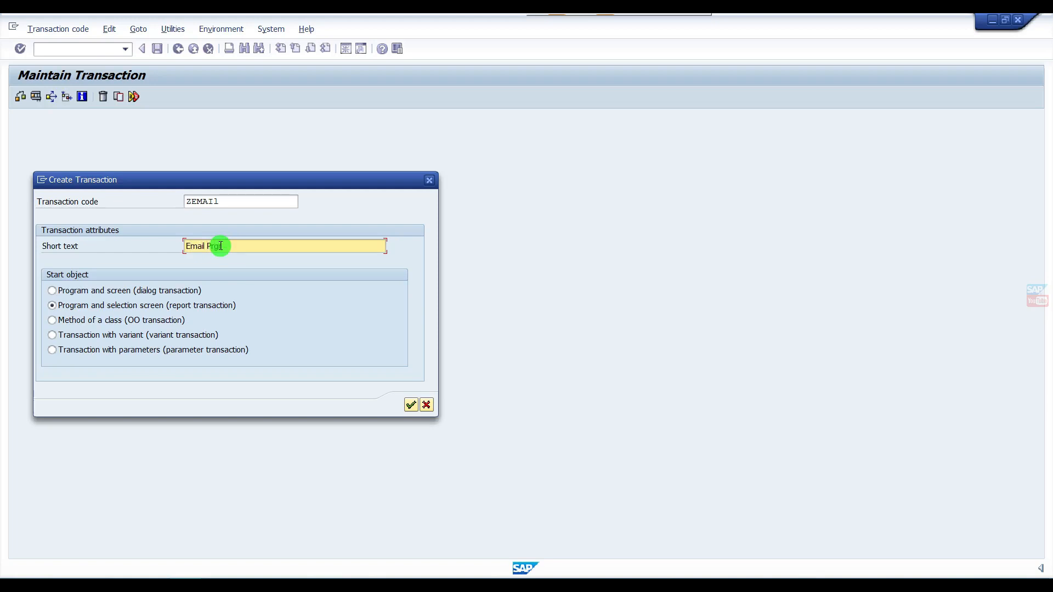
{"action": "type", "text": "l Program"}
{"action": "left_click", "coordinate": [409, 405]}
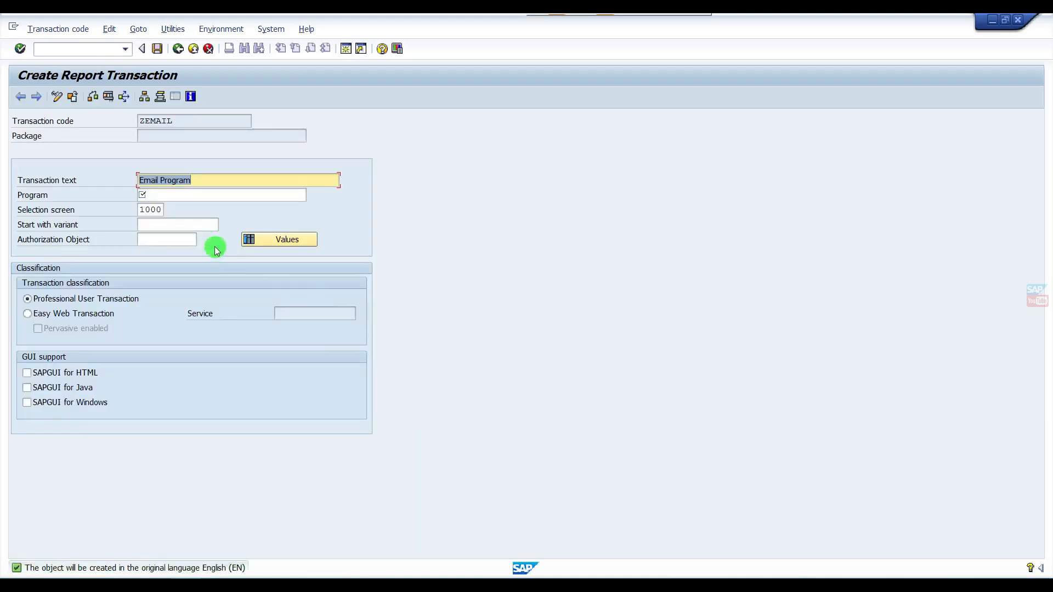
Set the program to the copied AQA0SYSTQV000002ZEMAIL======== and enable GUI support for HTML, Java and Windows
{"action": "left_click", "coordinate": [165, 196]}
{"action": "left_click", "coordinate": [165, 196]}
{"action": "key", "text": "ctrl+v"}
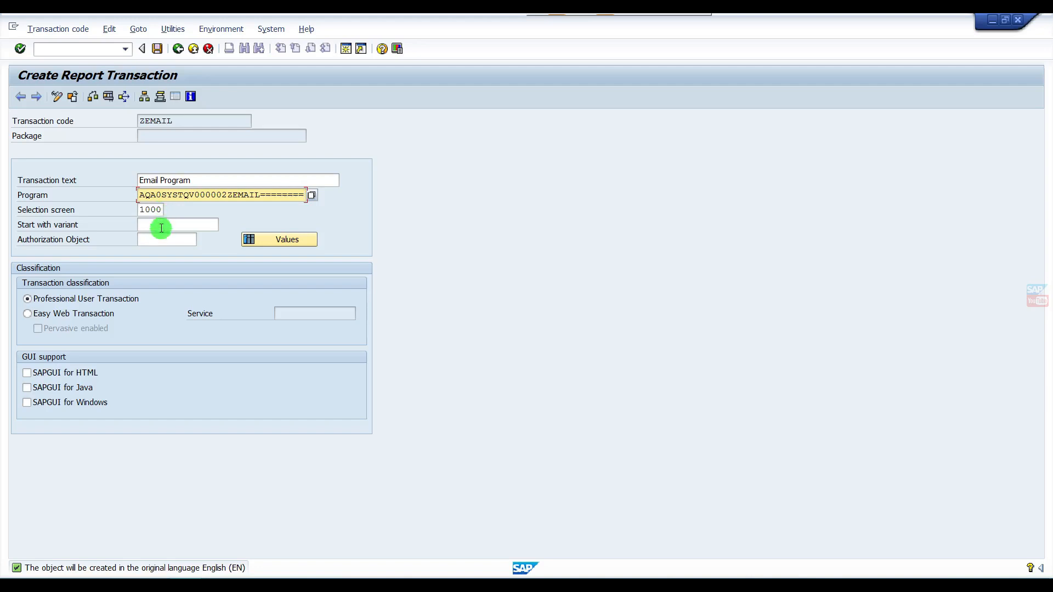
{"action": "left_click", "coordinate": [26, 373]}
{"action": "left_click", "coordinate": [26, 388]}
{"action": "left_click", "coordinate": [27, 403]}
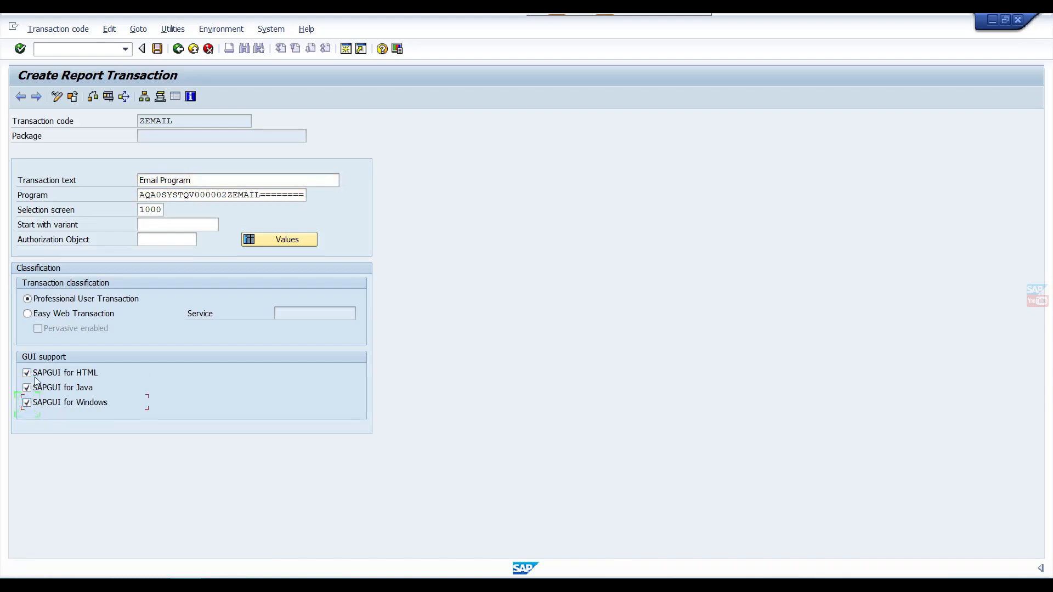
Save the transaction in package $TMP and exit to SAP Easy Access
{"action": "left_click", "coordinate": [157, 50]}
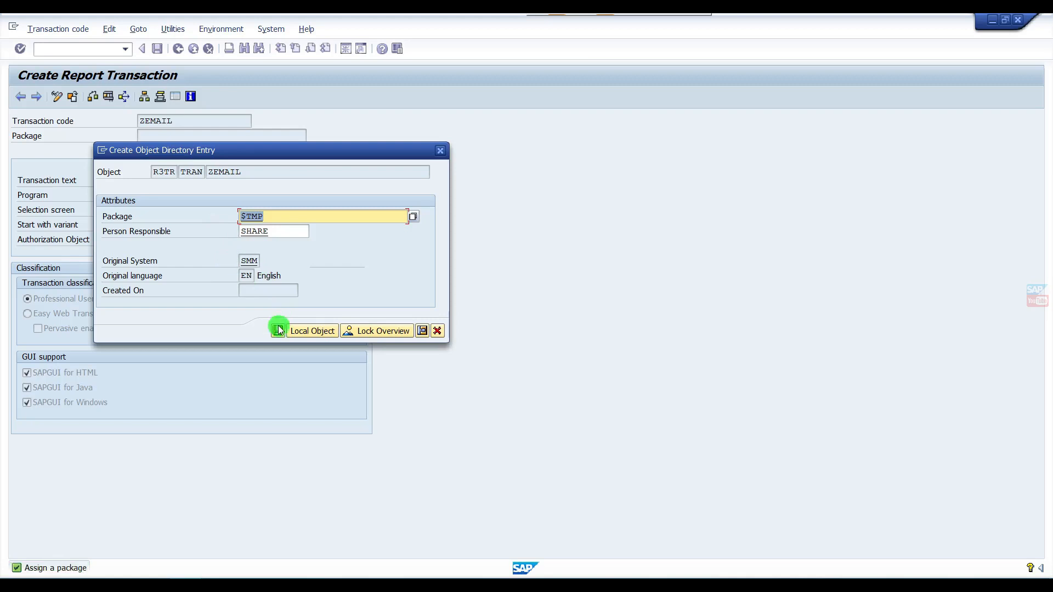
{"action": "left_click", "coordinate": [278, 331]}
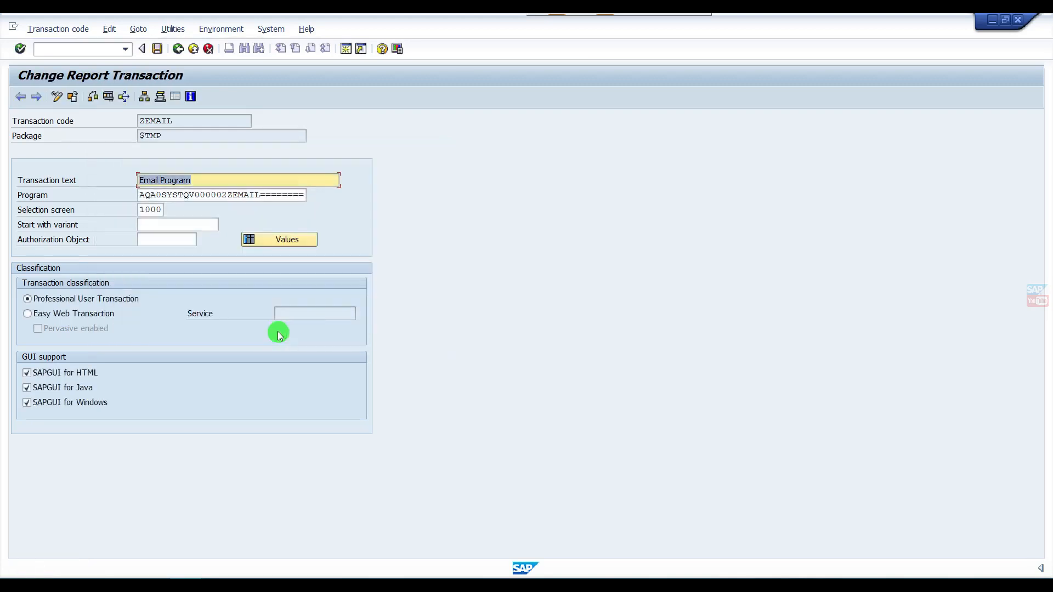
{"action": "left_click", "coordinate": [179, 50]}
{"action": "left_click", "coordinate": [179, 50]}
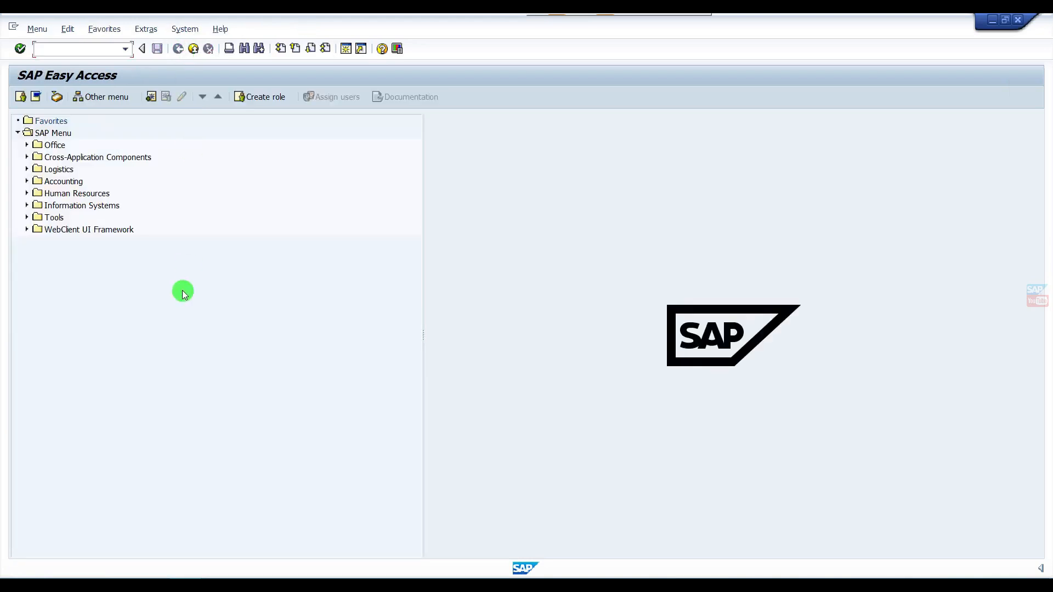
Run transaction ZEMAIL without selections for a maximum of 100 datasets and return to SAP Easy Access
{"action": "type", "text": "zemail"}
{"action": "key", "text": "Return"}
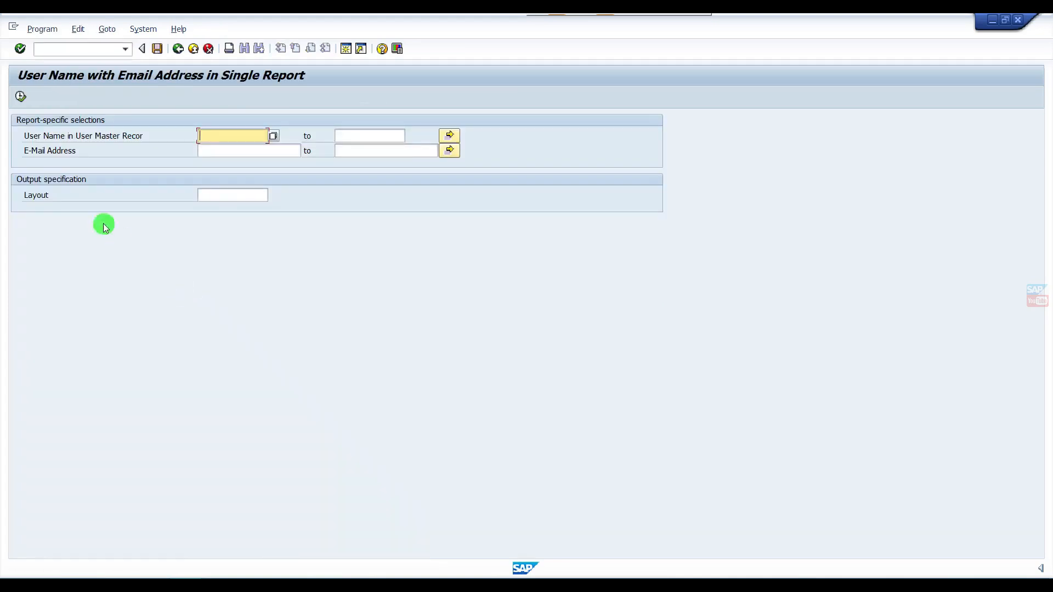
{"action": "left_click", "coordinate": [20, 97]}
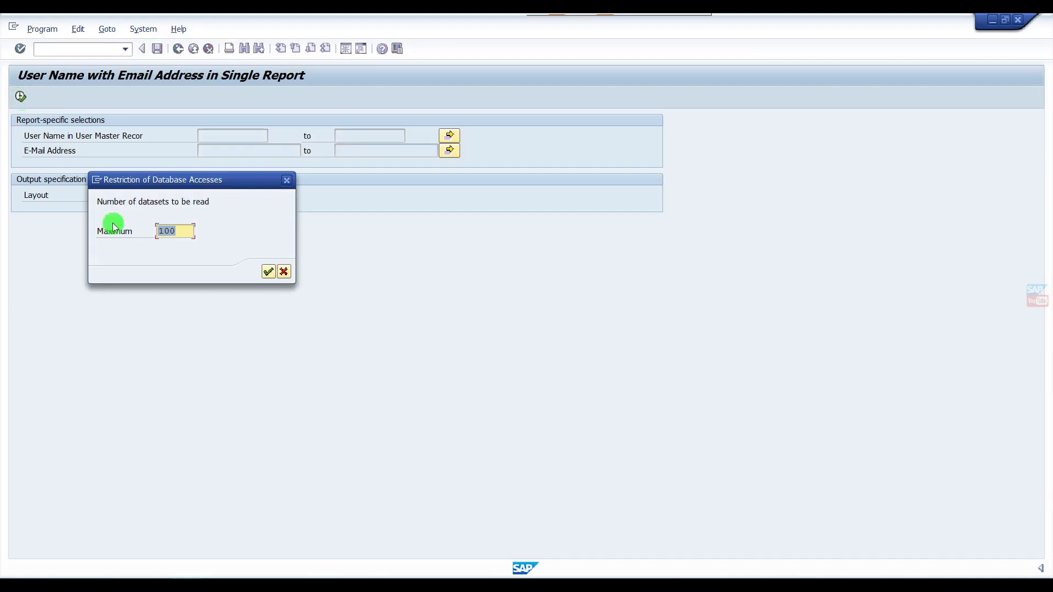
{"action": "left_click", "coordinate": [265, 273]}
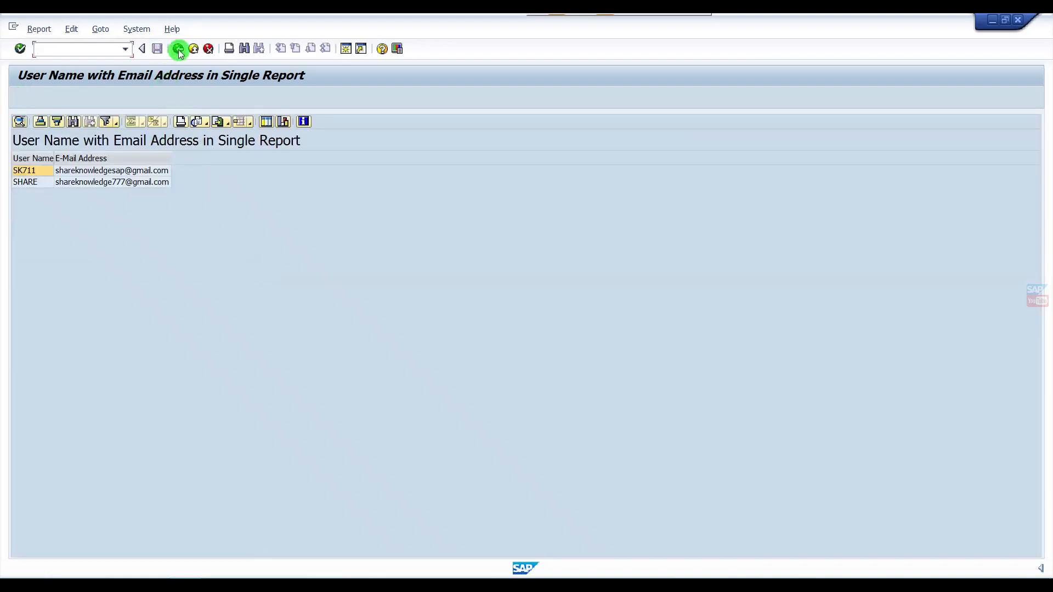
{"action": "left_click", "coordinate": [178, 49]}
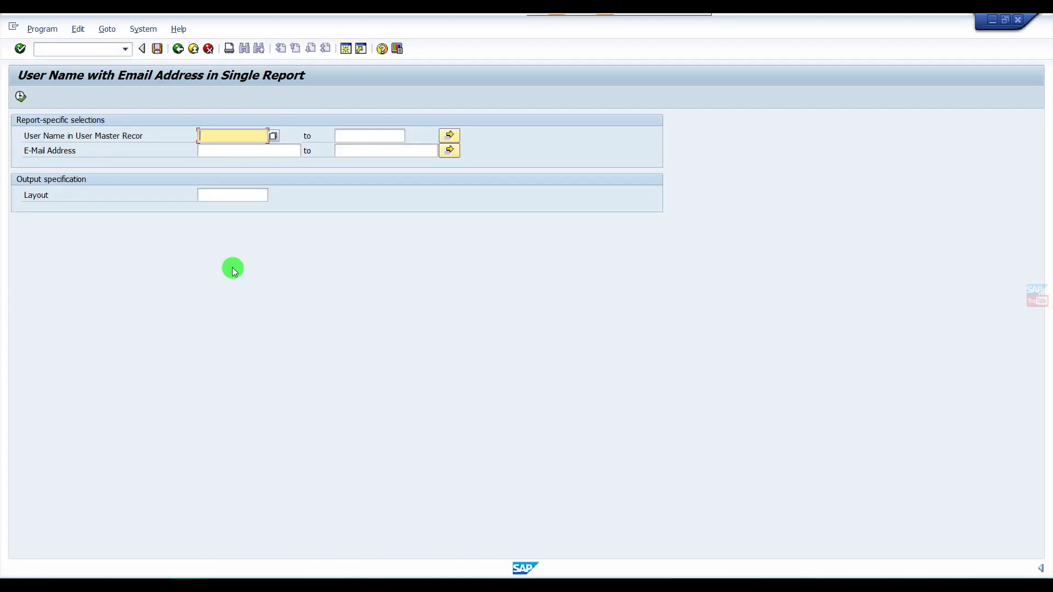
{"action": "left_click", "coordinate": [179, 49]}
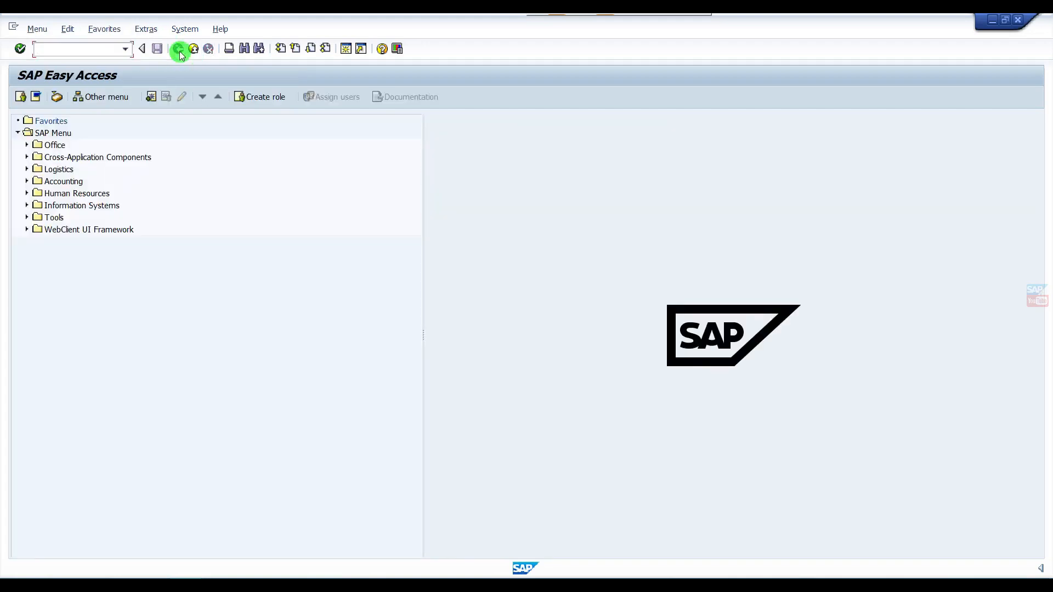
Return to the QuickViewer session and review the additional functions available for ZEMAIL
{"action": "left_click", "coordinate": [193, 49]}
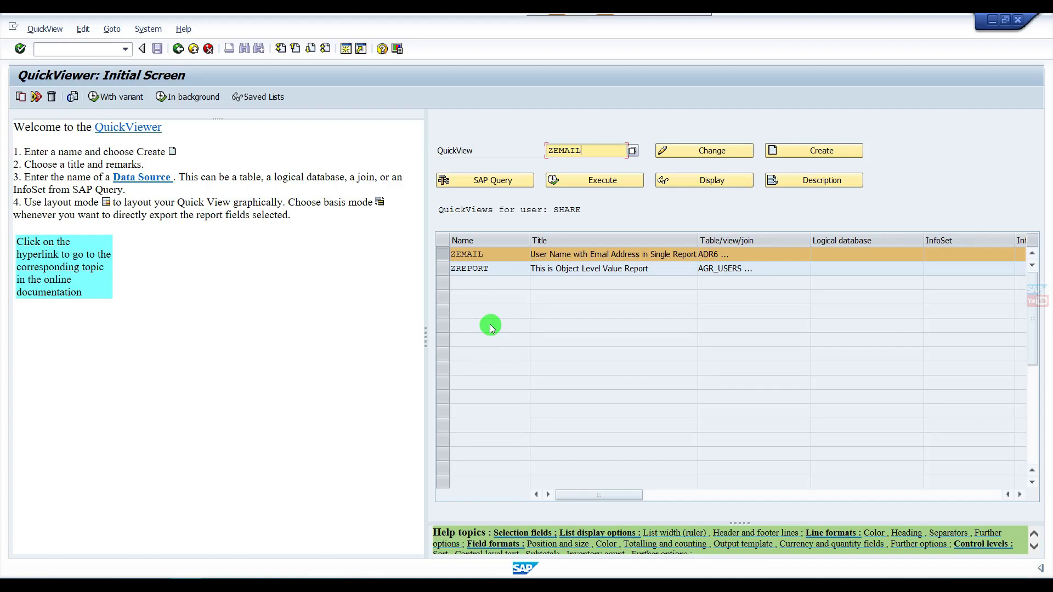
{"action": "left_click", "coordinate": [27, 31]}
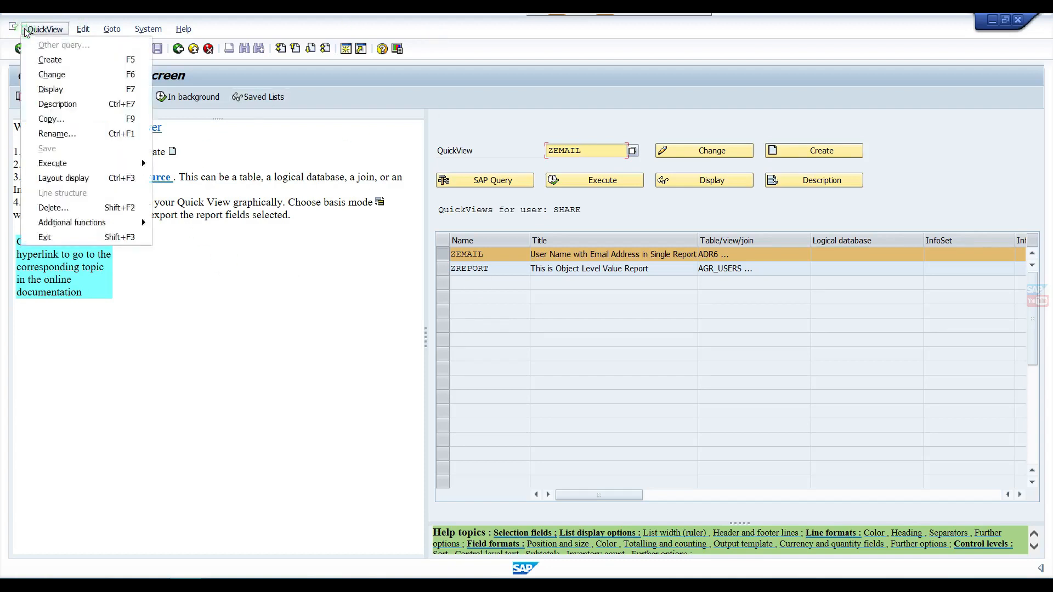
{"action": "left_click", "coordinate": [73, 223]}
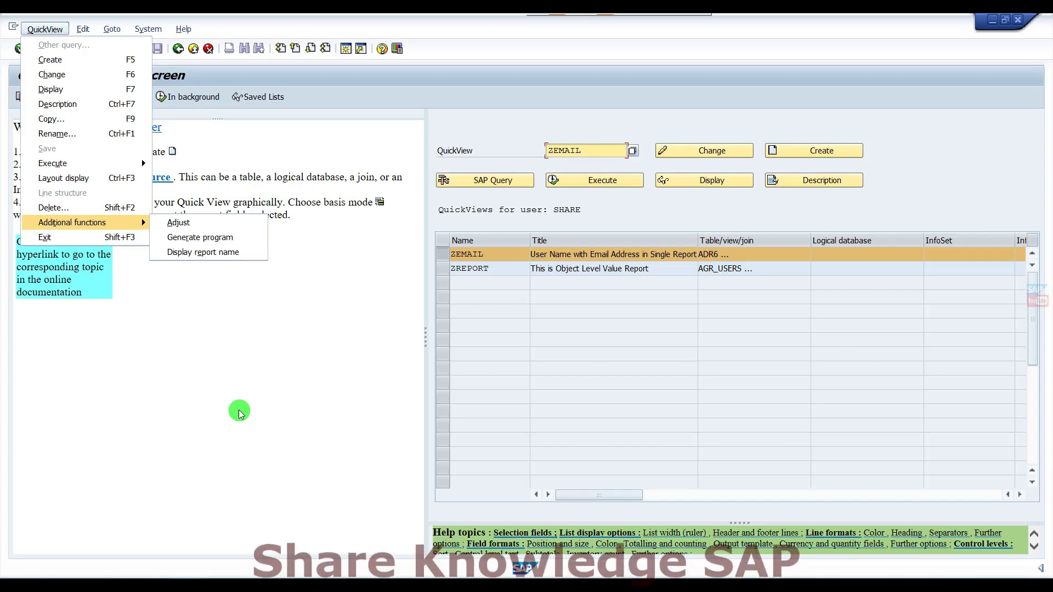
{"action": "left_click", "coordinate": [239, 413]}
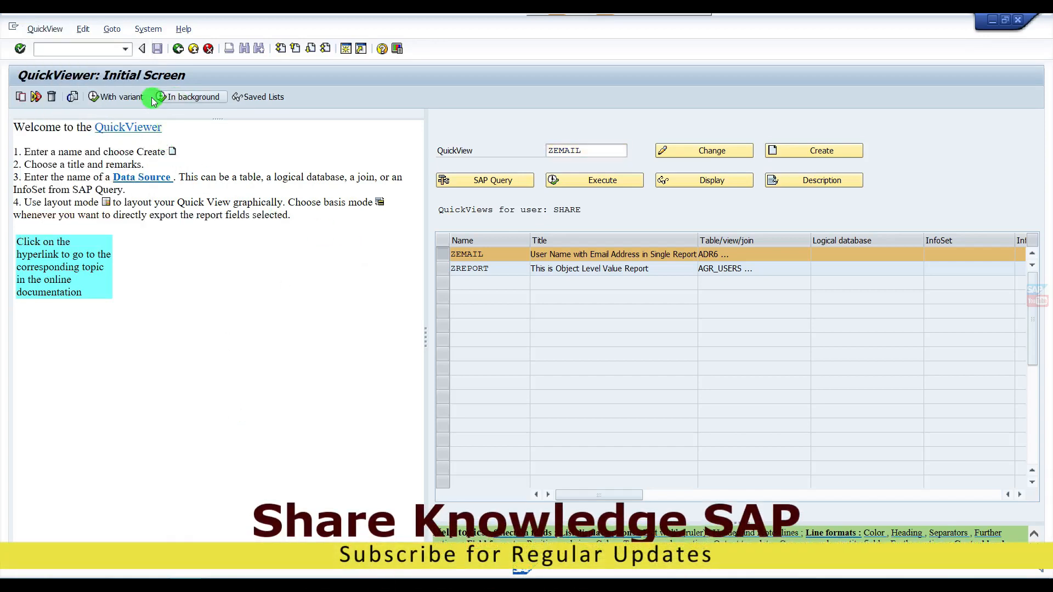
Execute QuickView ZEMAIL without a variant to bring up its selection screen
{"action": "left_click", "coordinate": [123, 98]}
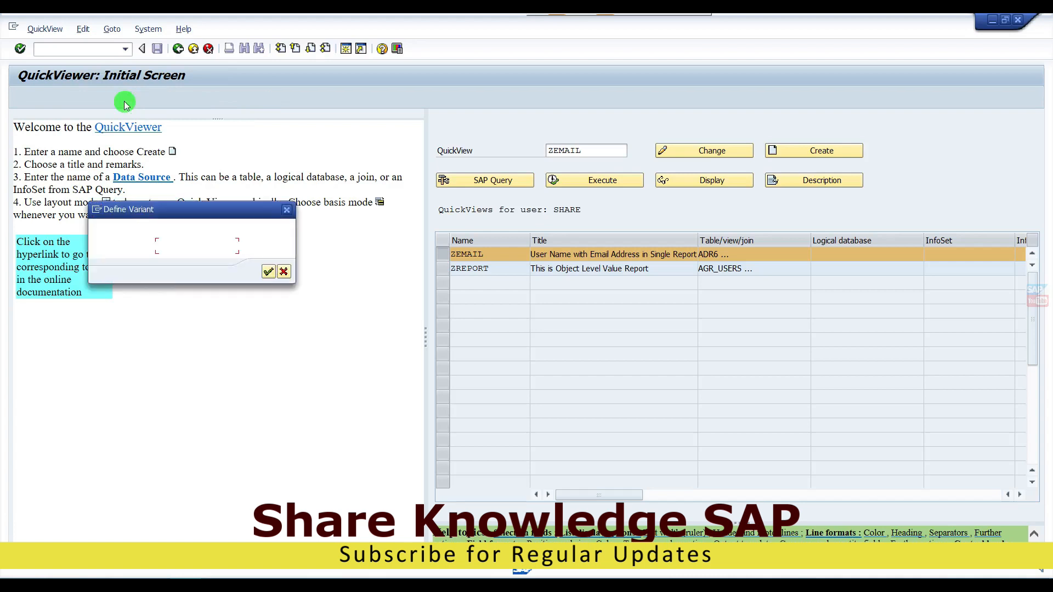
{"action": "left_click", "coordinate": [284, 272]}
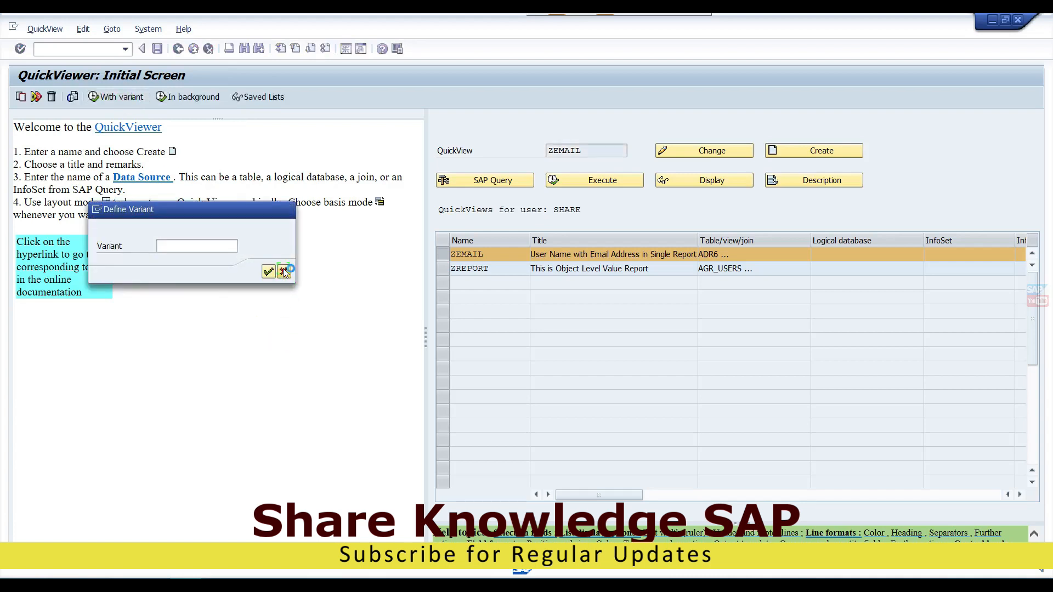
{"action": "left_click", "coordinate": [594, 183]}
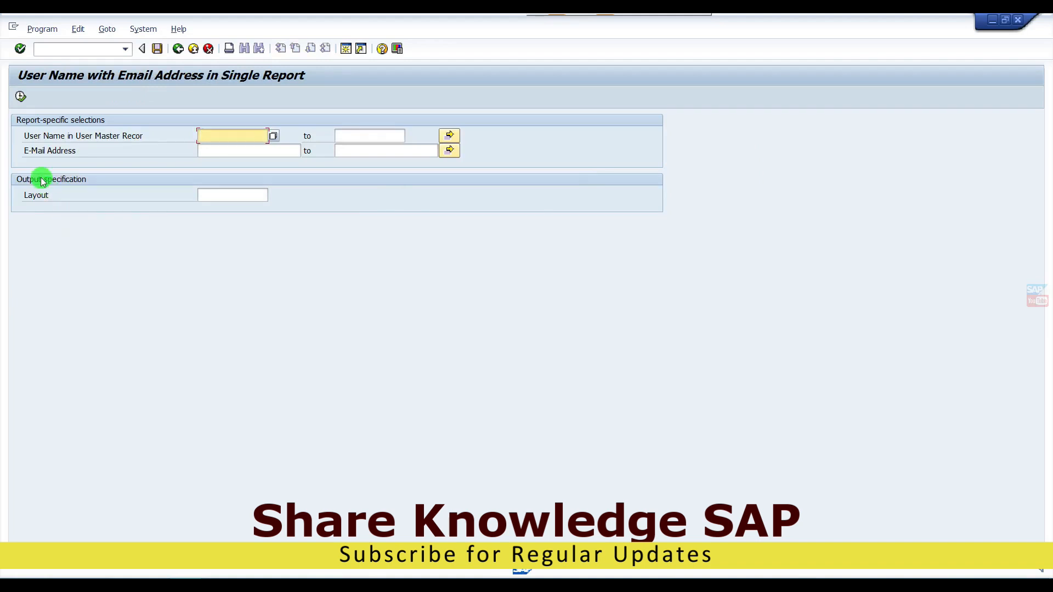